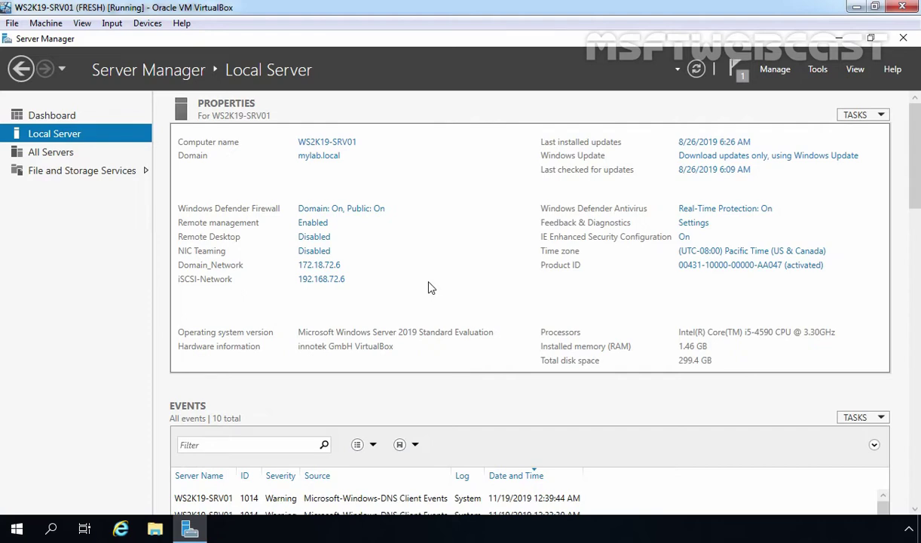
Review the iscsi-target1 iSCSI target under File and Storage Services on WS2K19-SRV01.
{"action": "left_click", "coordinate": [52, 174]}
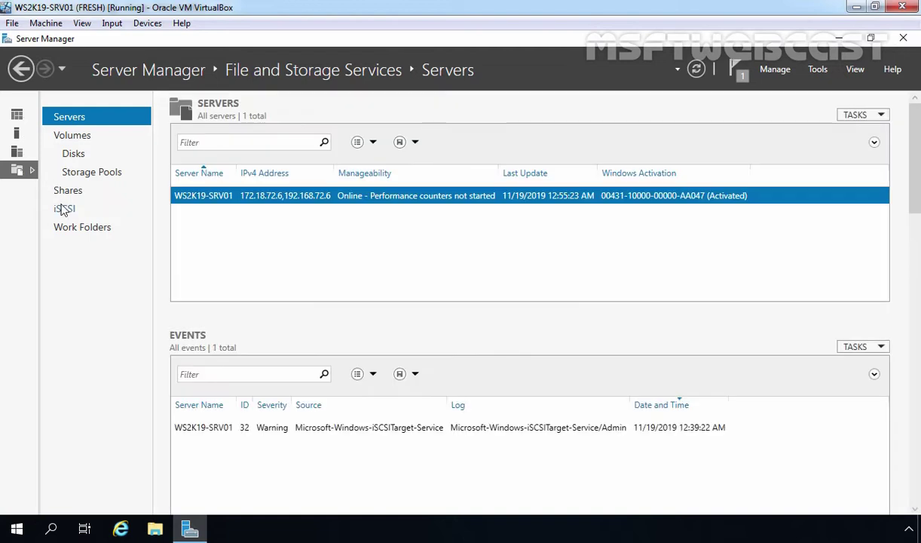
{"action": "left_click", "coordinate": [65, 211]}
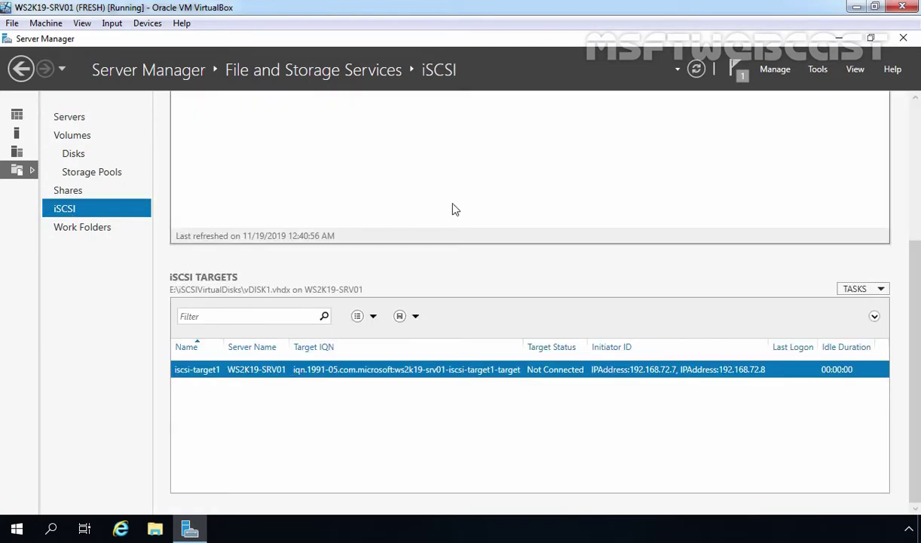
{"action": "scroll", "coordinate": [255, 227], "scroll_direction": "up", "scroll_amount": 3}
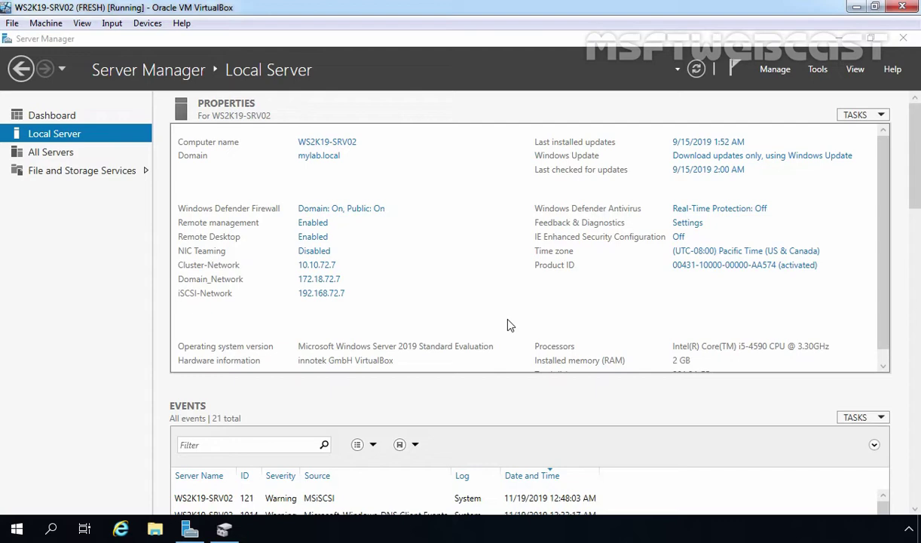
Start Add Roles and Features for WS2K19-SRV02, advancing with role-based installation to the Features page.
{"action": "left_click", "coordinate": [775, 71]}
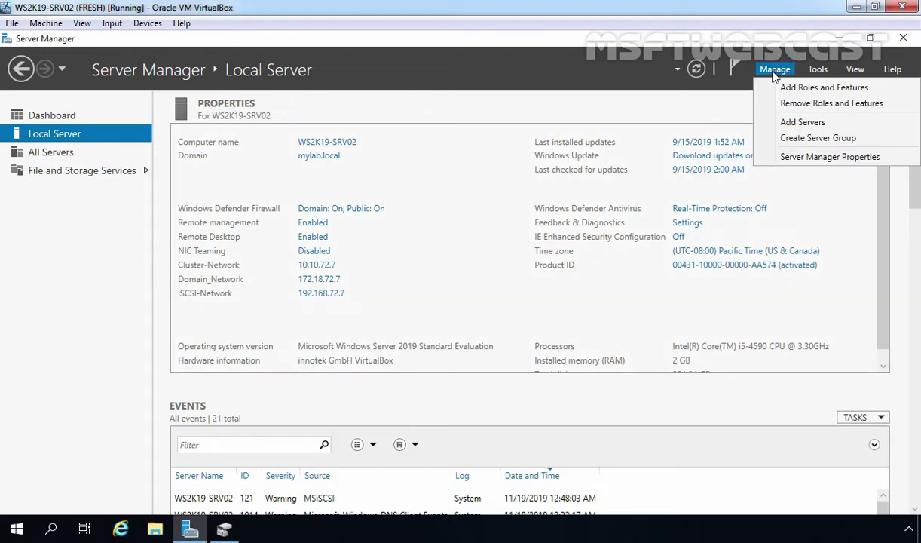
{"action": "left_click", "coordinate": [824, 88]}
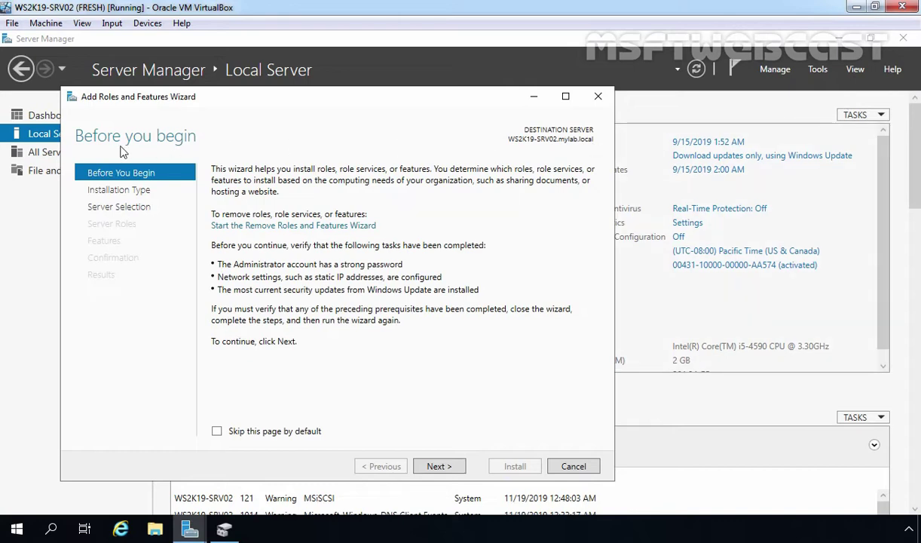
{"action": "left_click", "coordinate": [435, 466]}
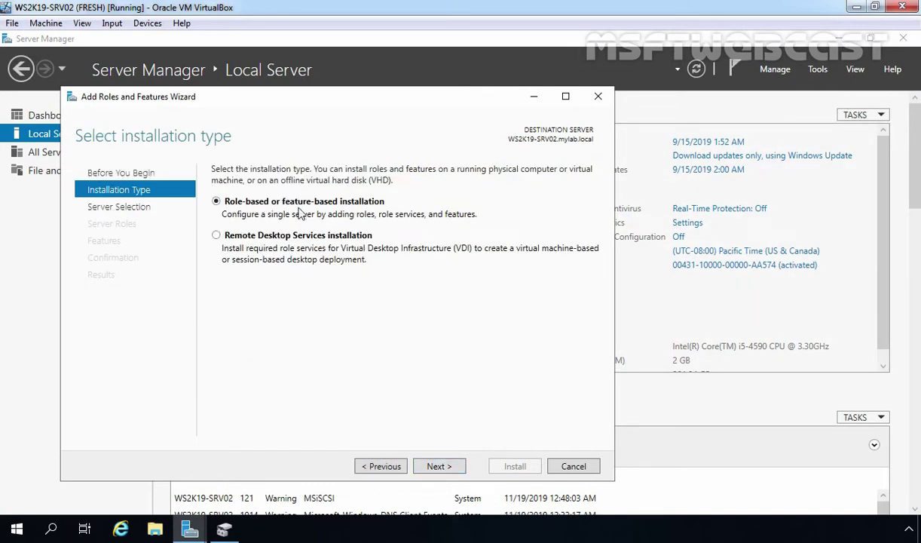
{"action": "left_click", "coordinate": [443, 467]}
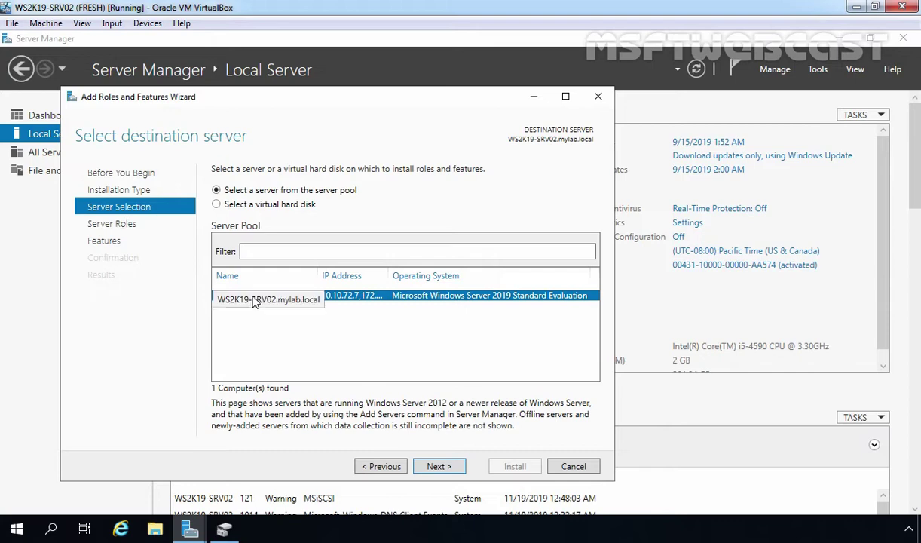
{"action": "left_click", "coordinate": [438, 466]}
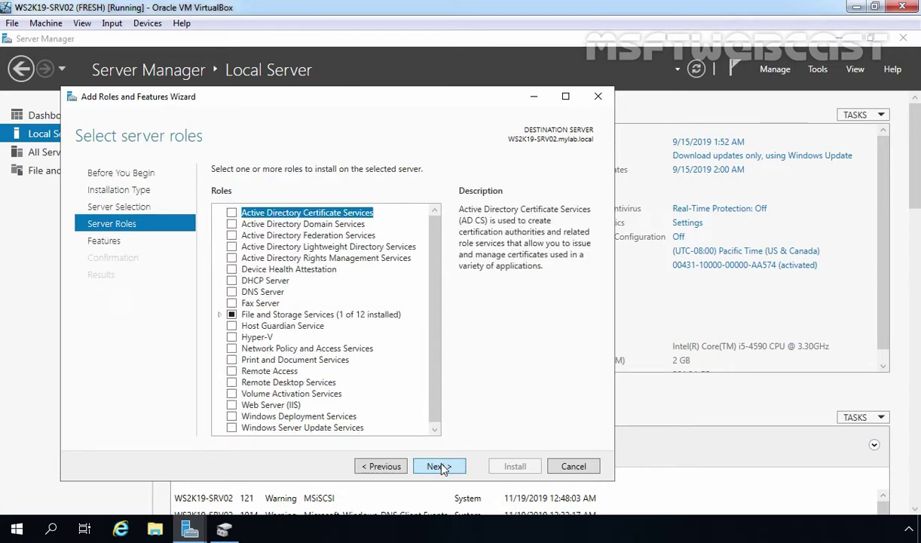
{"action": "left_click", "coordinate": [444, 467]}
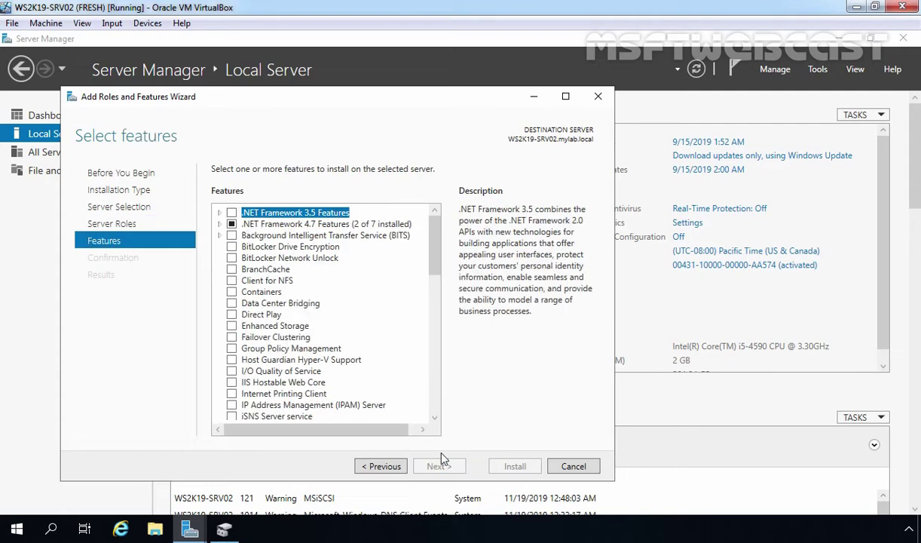
Select Failover Clustering with its management tools and install it.
{"action": "left_click", "coordinate": [278, 339]}
{"action": "left_click", "coordinate": [232, 337]}
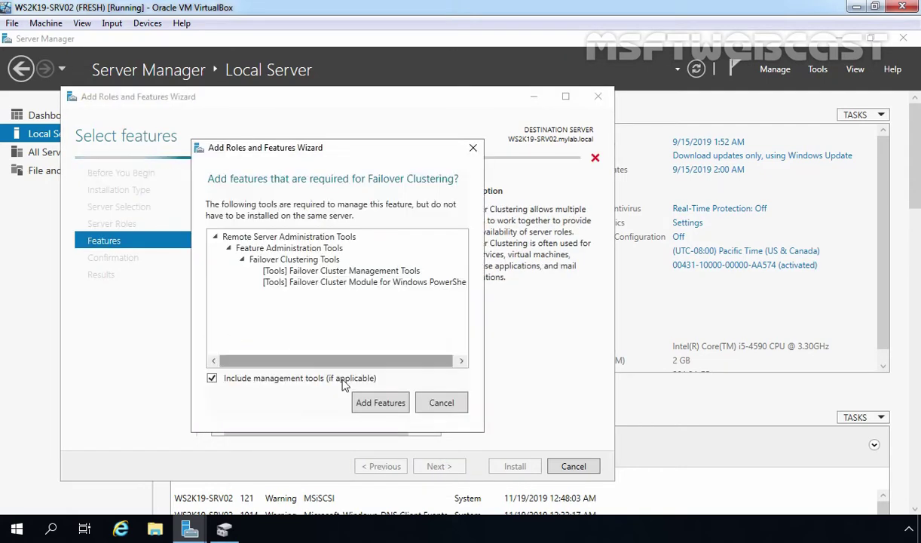
{"action": "left_click", "coordinate": [381, 404]}
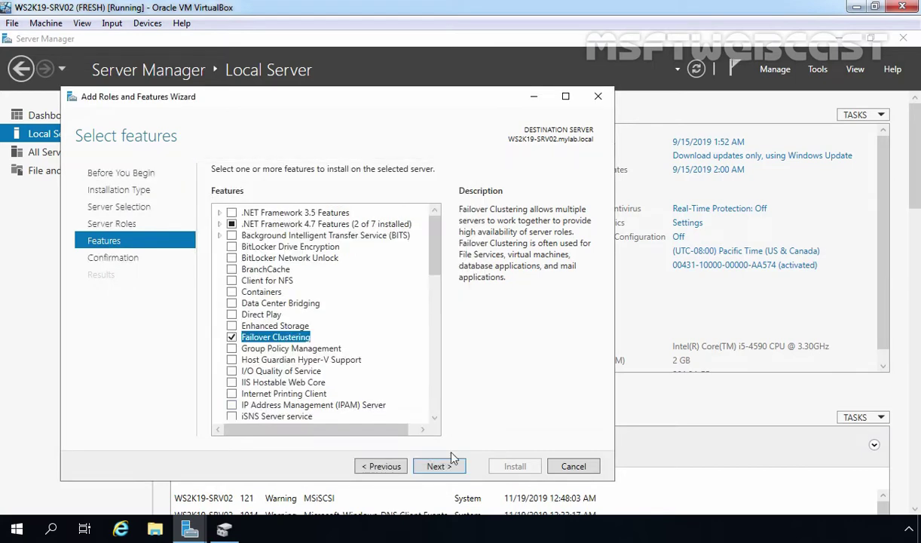
{"action": "left_click", "coordinate": [439, 467]}
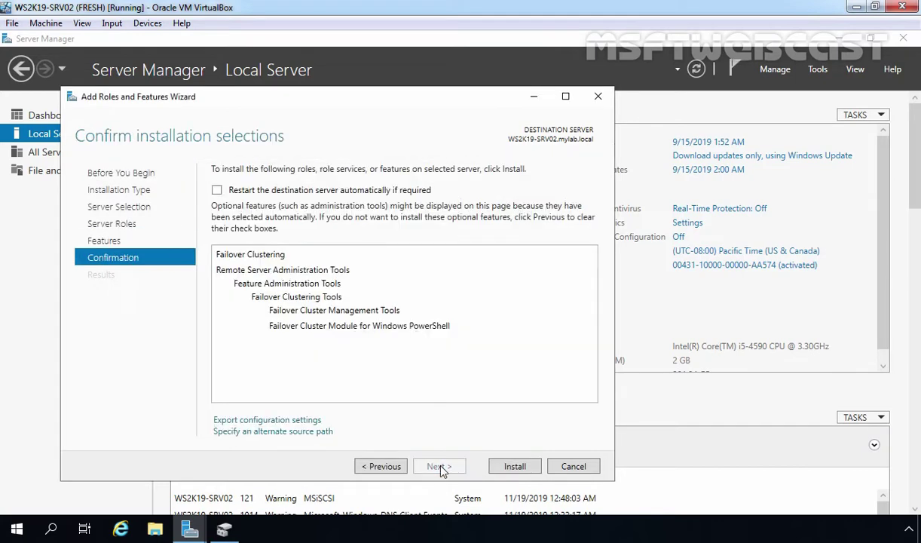
{"action": "left_click", "coordinate": [515, 467]}
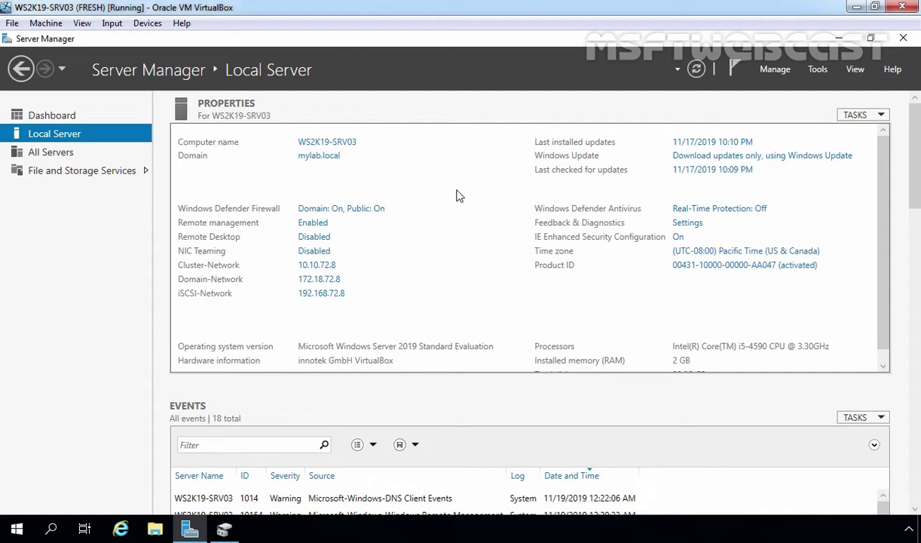
Start Add Roles and Features for WS2K19-SRV03, advancing with role-based installation to the Features page.
{"action": "left_click", "coordinate": [772, 70]}
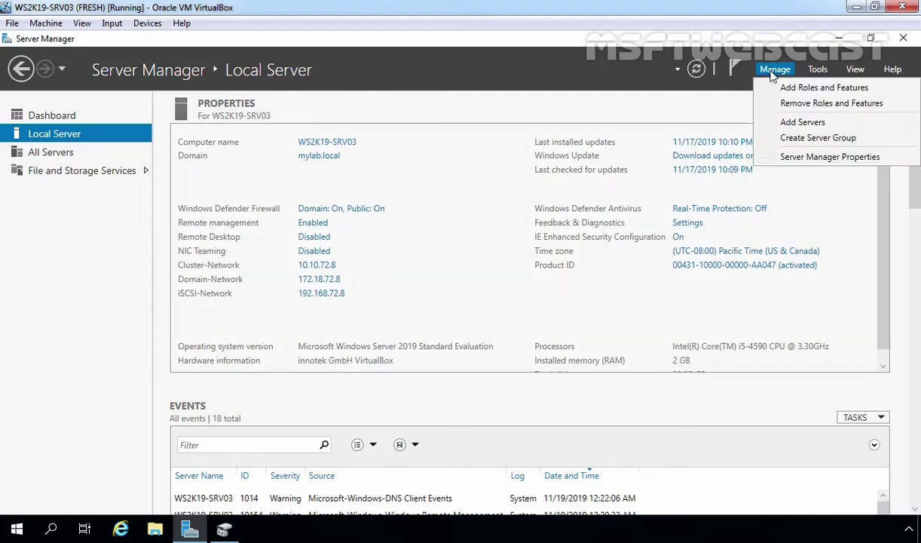
{"action": "left_click", "coordinate": [810, 89]}
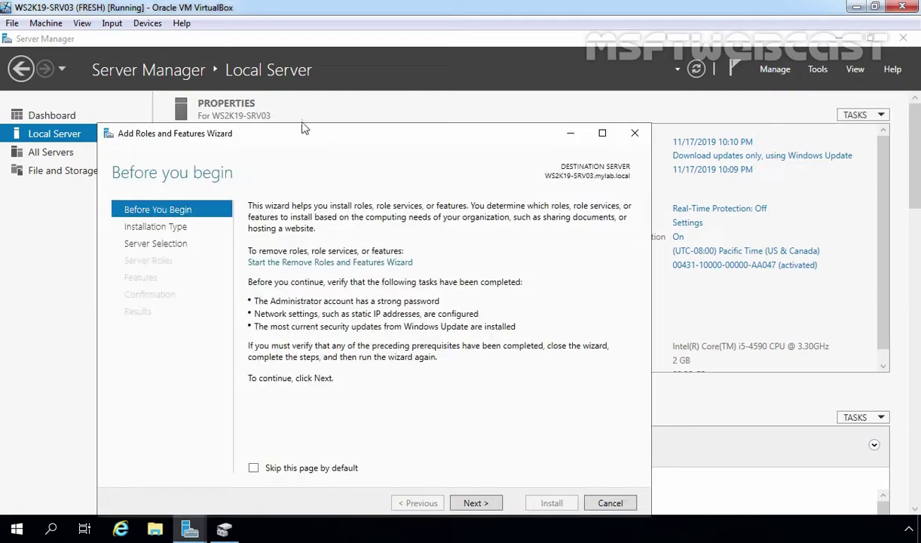
{"action": "left_click_drag", "start_coordinate": [304, 128], "coordinate": [287, 67]}
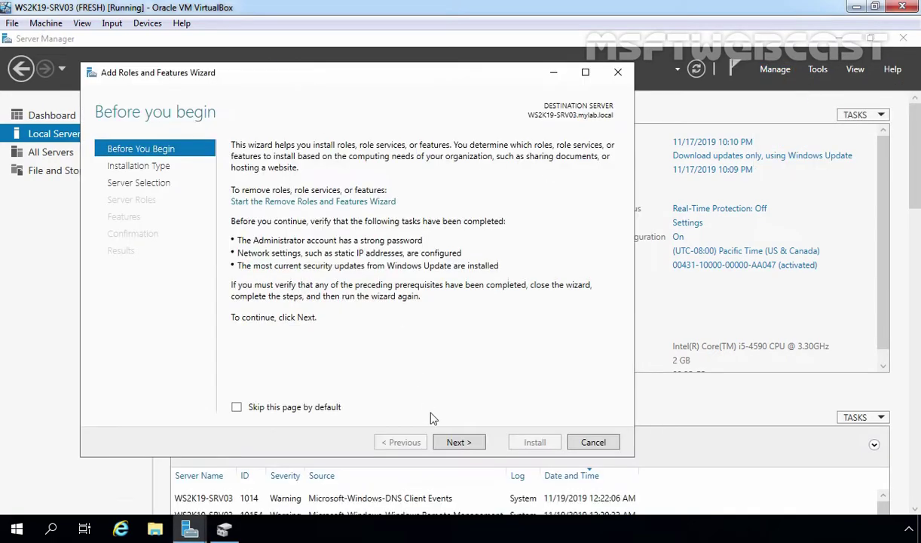
{"action": "left_click", "coordinate": [458, 445]}
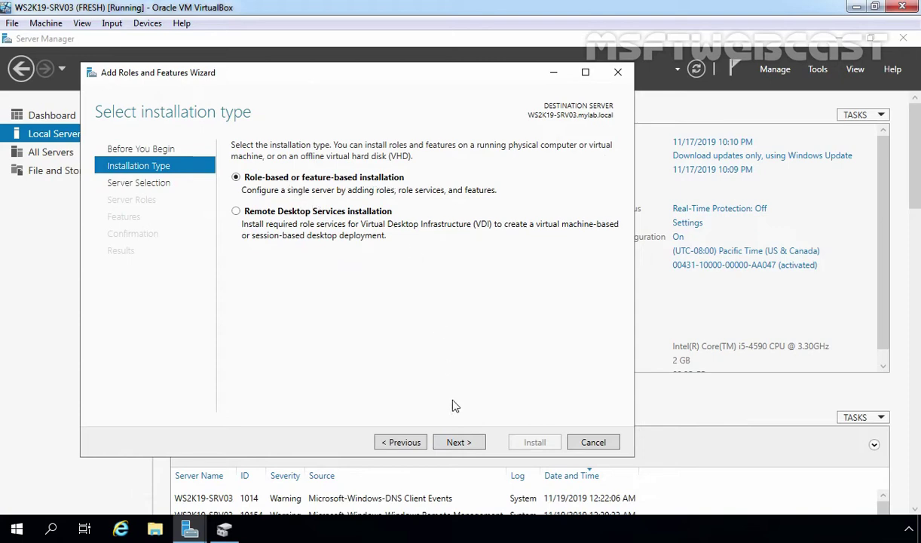
{"action": "left_click", "coordinate": [461, 443]}
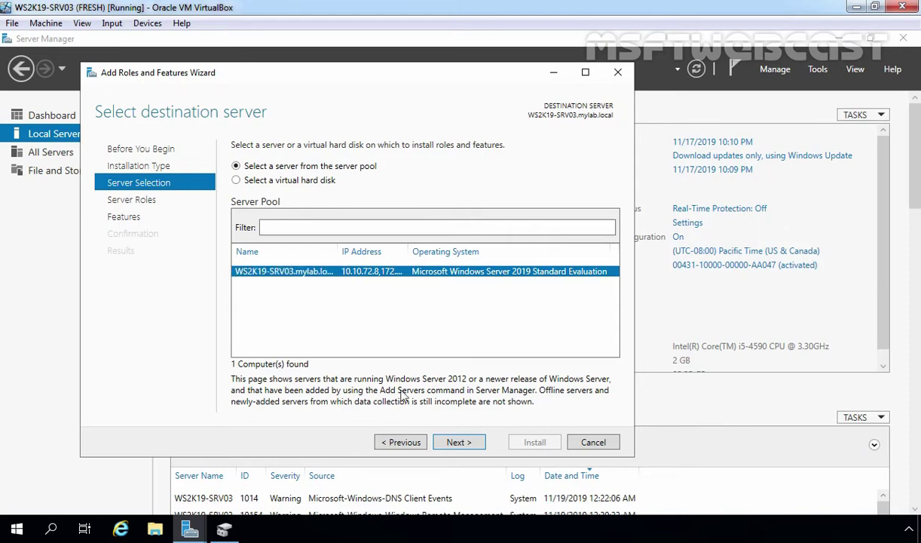
{"action": "left_click", "coordinate": [457, 443]}
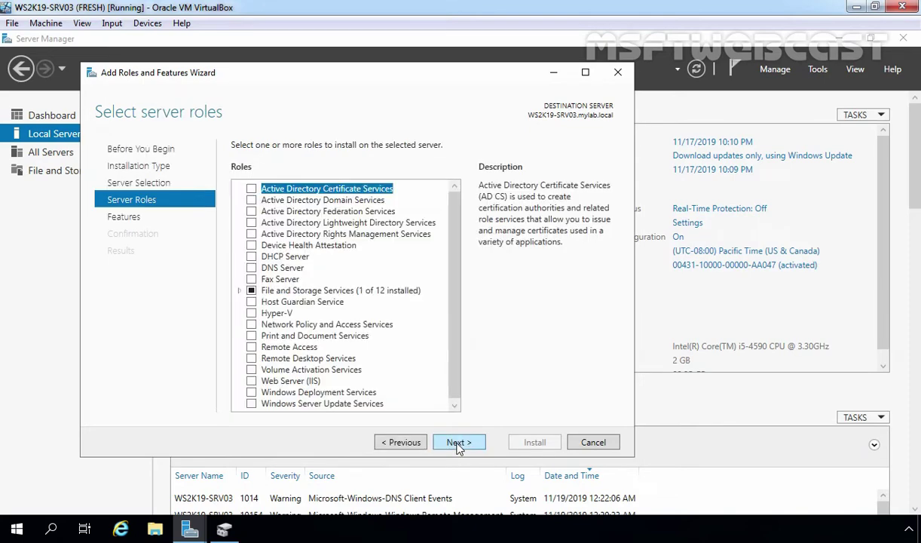
{"action": "left_click", "coordinate": [457, 444]}
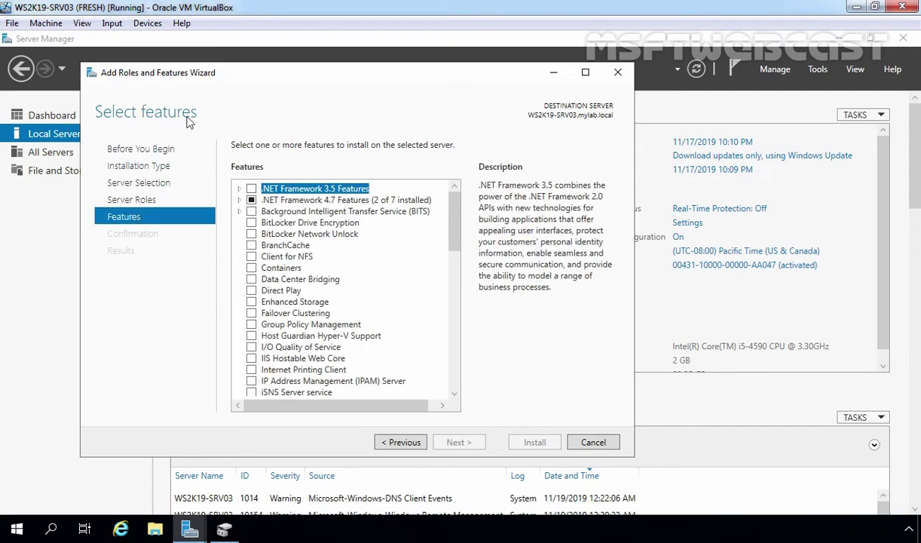
Install Failover Clustering with its management tools, then switch to Disk Management.
{"action": "left_click", "coordinate": [252, 314]}
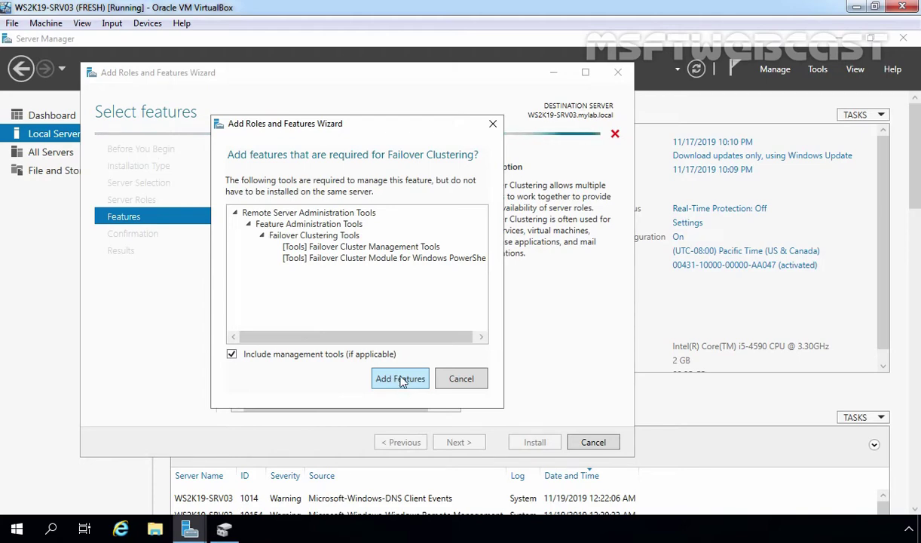
{"action": "left_click", "coordinate": [401, 379]}
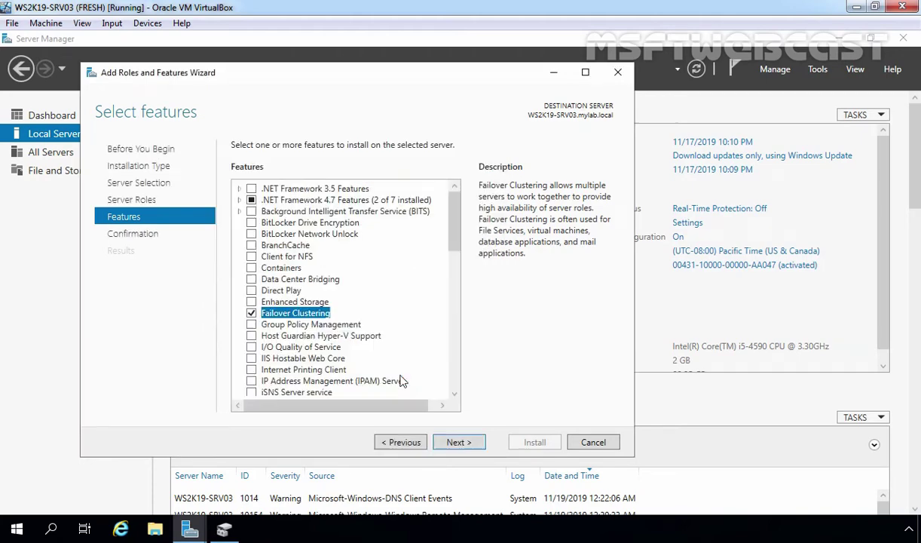
{"action": "left_click", "coordinate": [463, 445]}
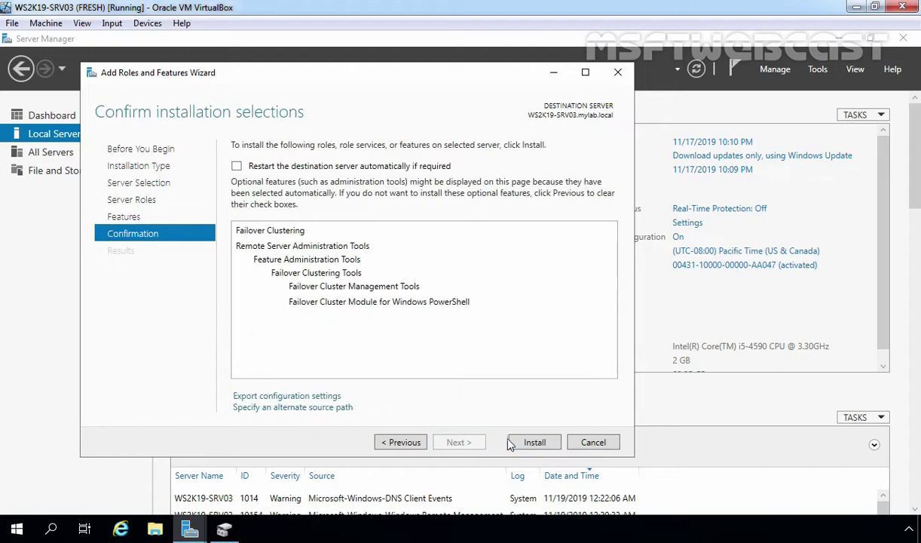
{"action": "left_click", "coordinate": [535, 443]}
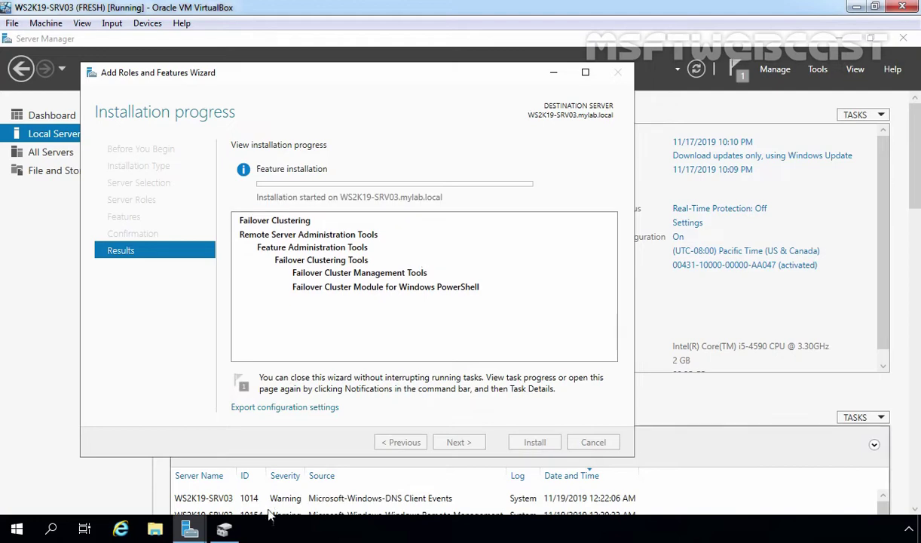
{"action": "left_click", "coordinate": [222, 526]}
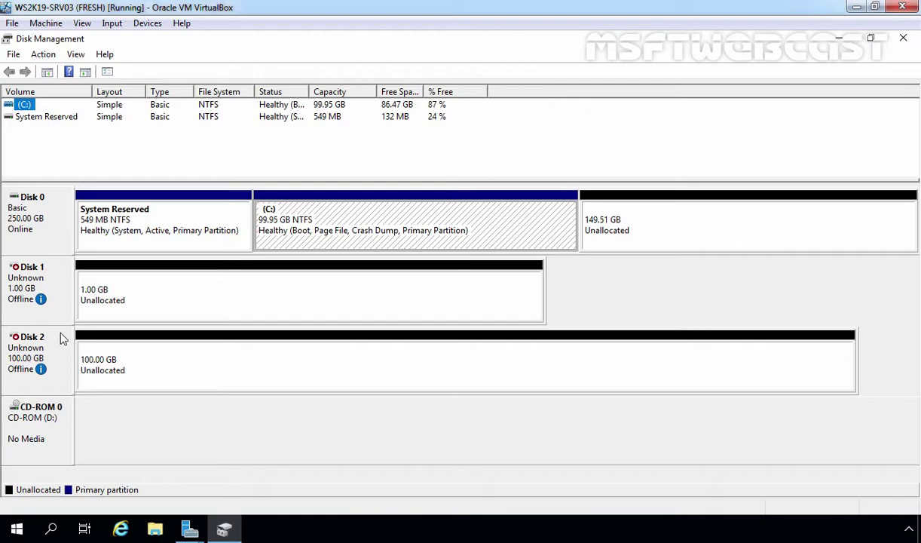
Bring the offline Disk 1 and Disk 2 online.
{"action": "mouse_move", "coordinate": [64, 293]}
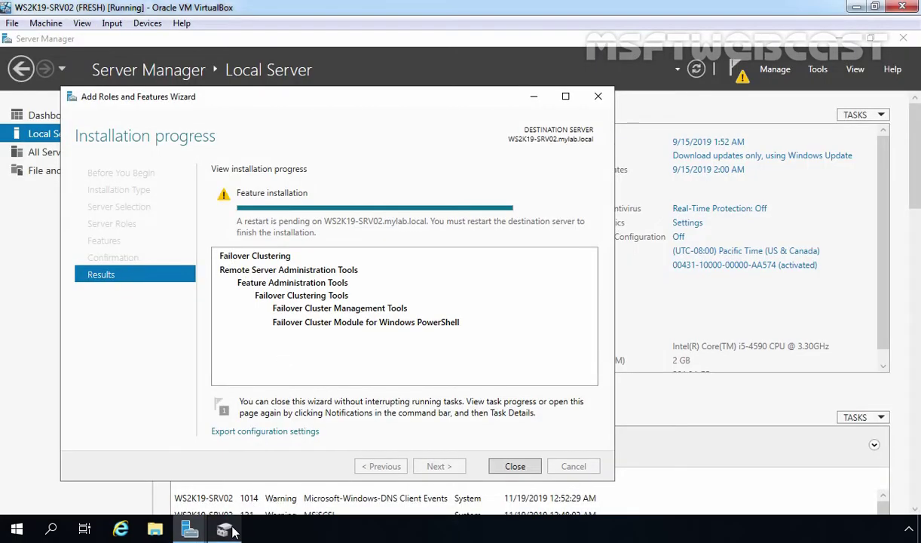
{"action": "left_click", "coordinate": [225, 530]}
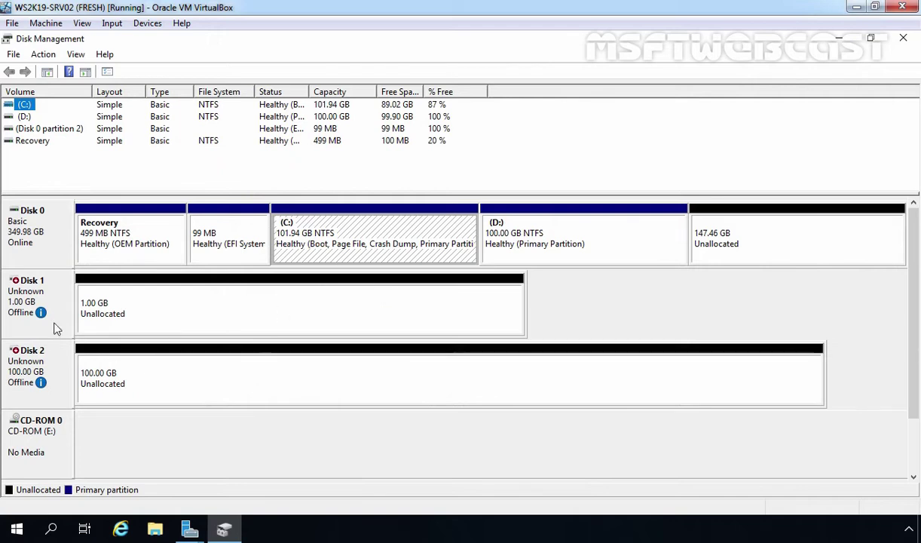
{"action": "mouse_move", "coordinate": [43, 298]}
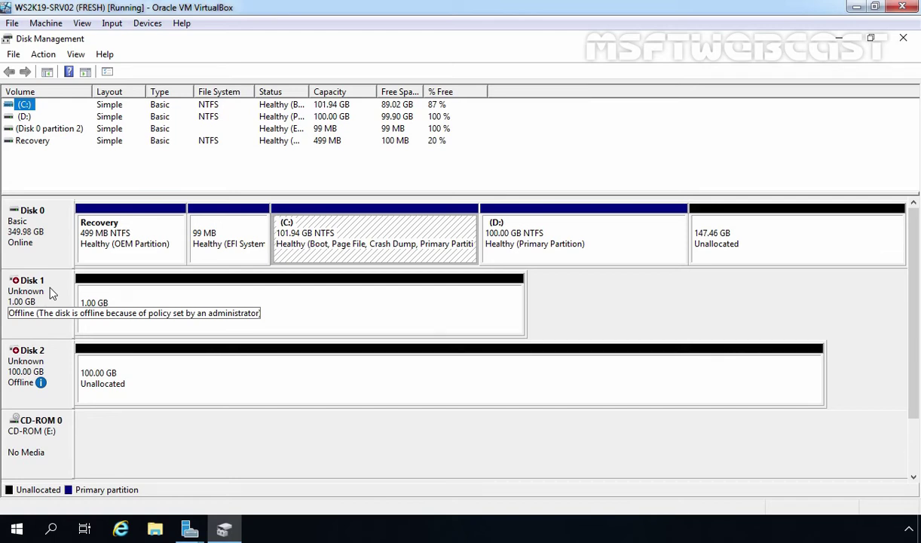
{"action": "right_click", "coordinate": [52, 293]}
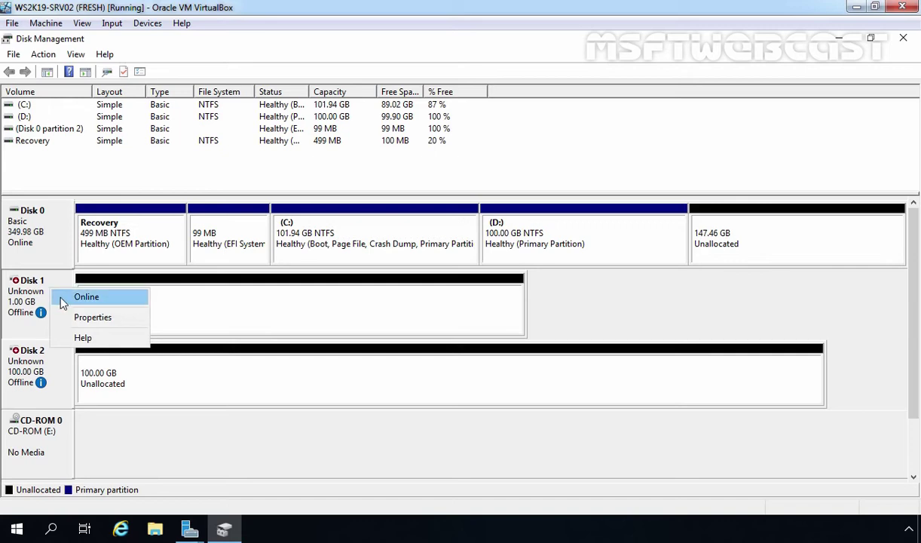
{"action": "left_click", "coordinate": [72, 299]}
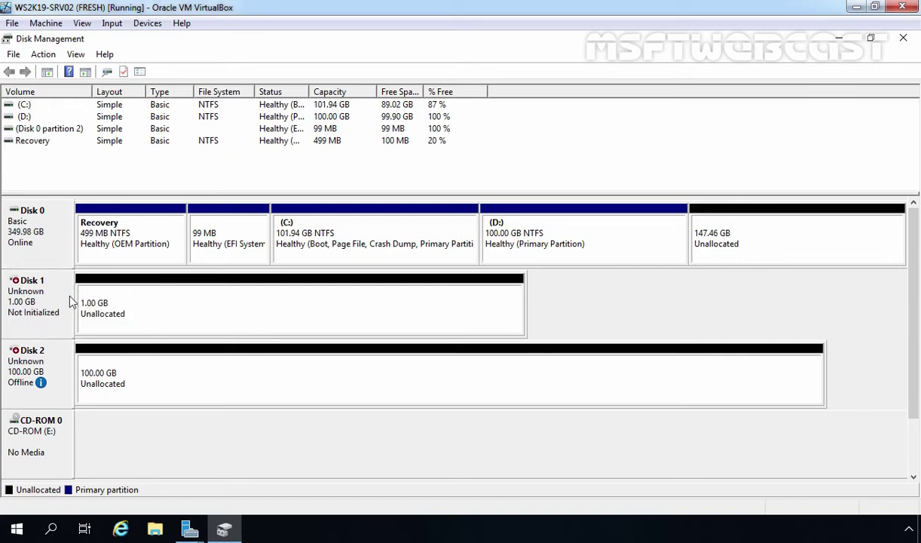
{"action": "right_click", "coordinate": [56, 357]}
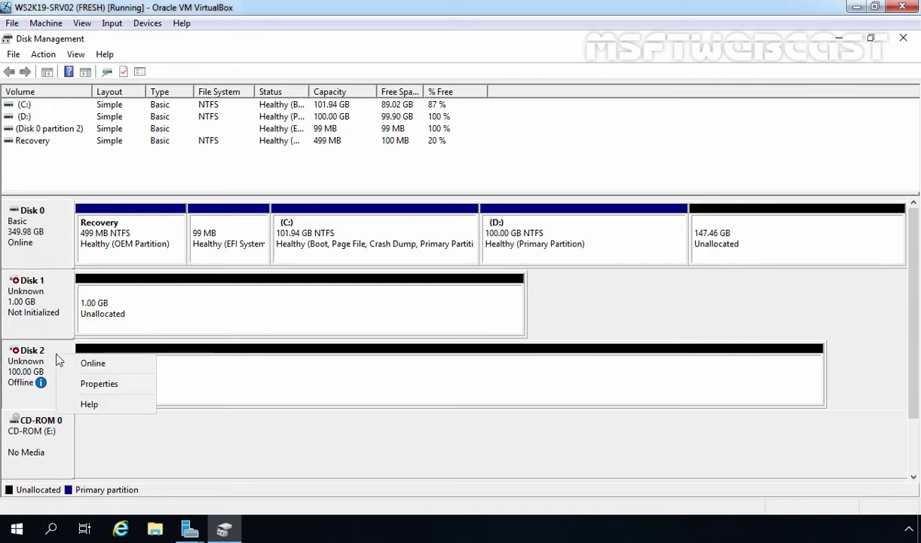
{"action": "left_click", "coordinate": [91, 365]}
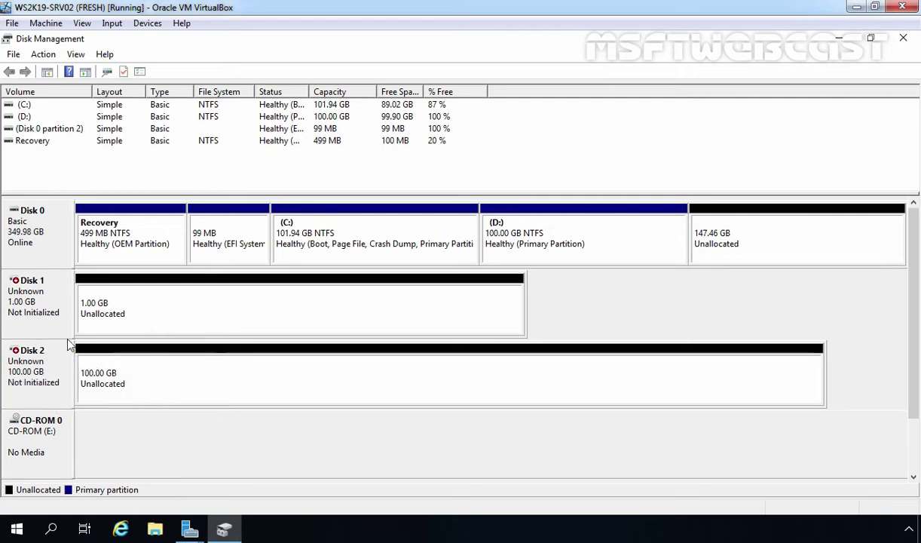
Initialize Disk 1 and Disk 2 as GPT disks.
{"action": "right_click", "coordinate": [54, 301]}
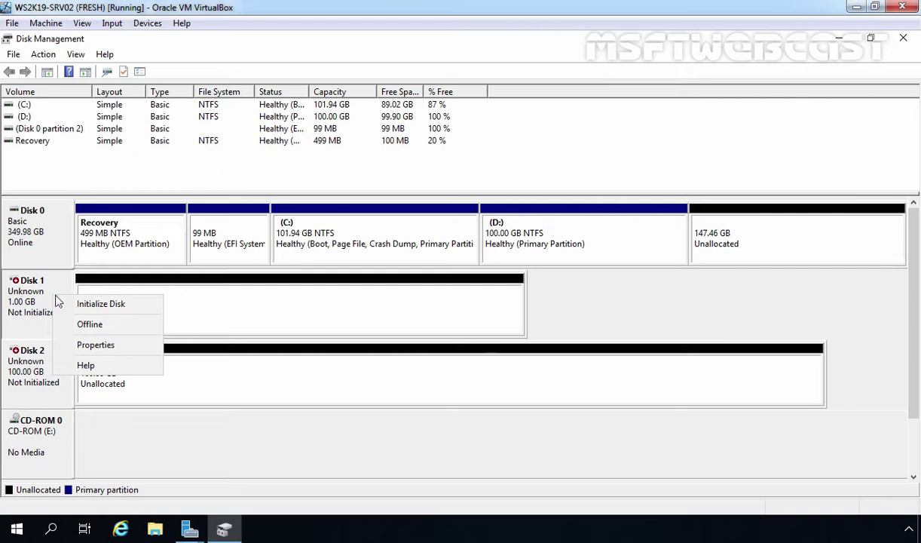
{"action": "left_click", "coordinate": [75, 304]}
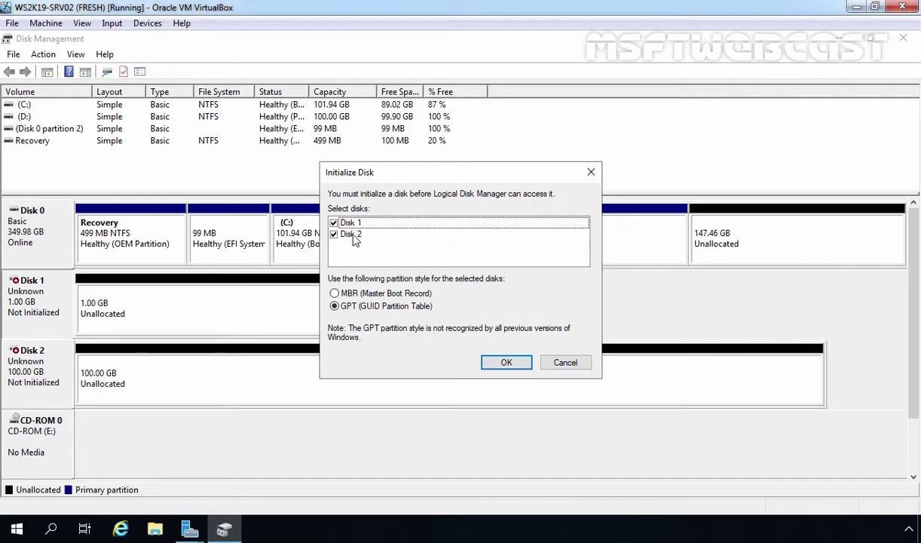
{"action": "left_click", "coordinate": [506, 363]}
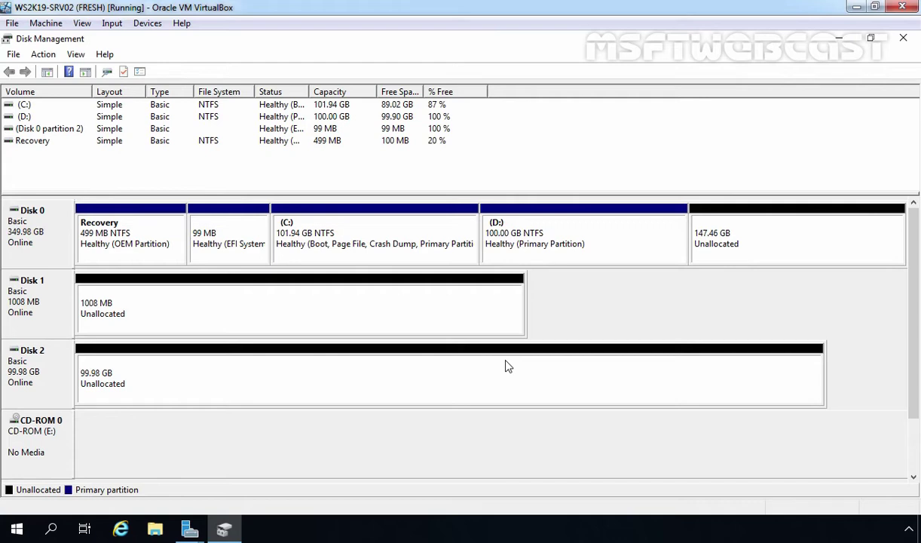
{"action": "right_click", "coordinate": [310, 308]}
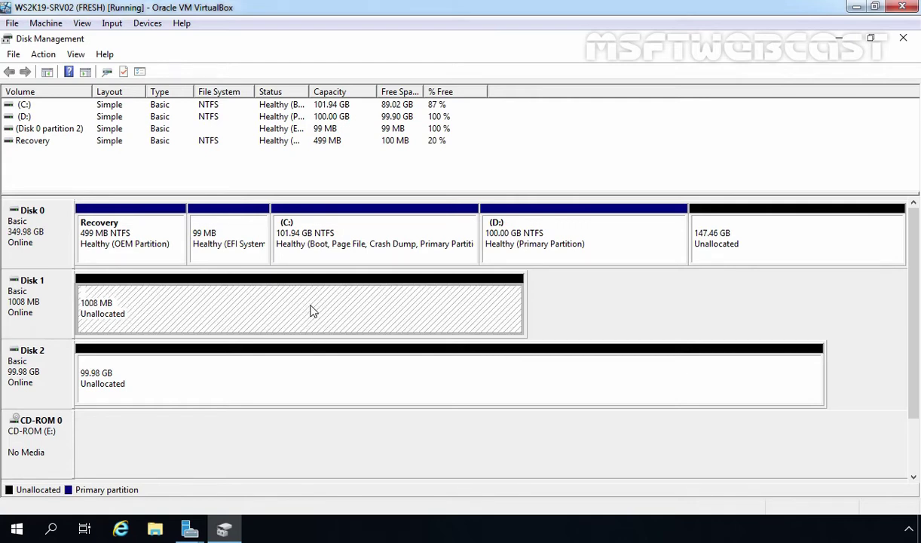
Create a full-size 1006 MB NTFS simple volume on Disk 1 with drive letter Q.
{"action": "left_click", "coordinate": [328, 316]}
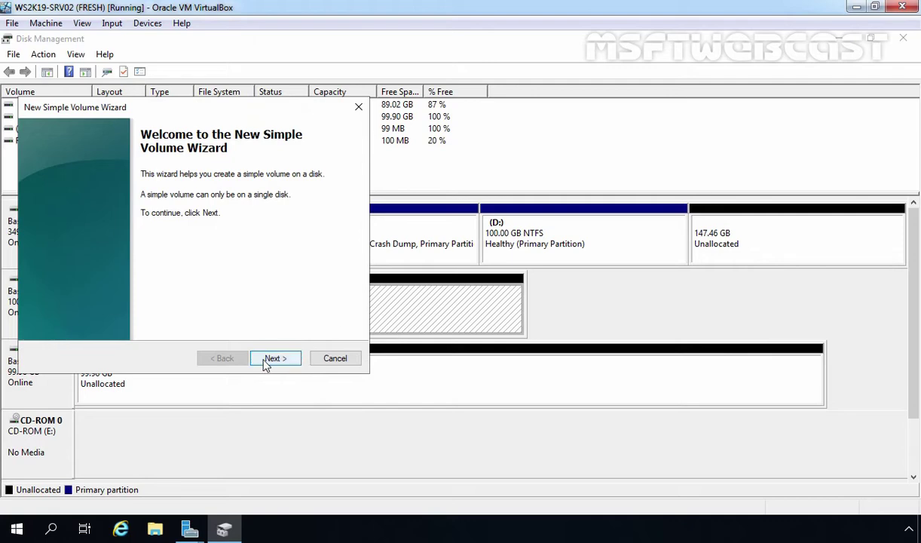
{"action": "left_click", "coordinate": [268, 362]}
{"action": "left_click", "coordinate": [269, 361]}
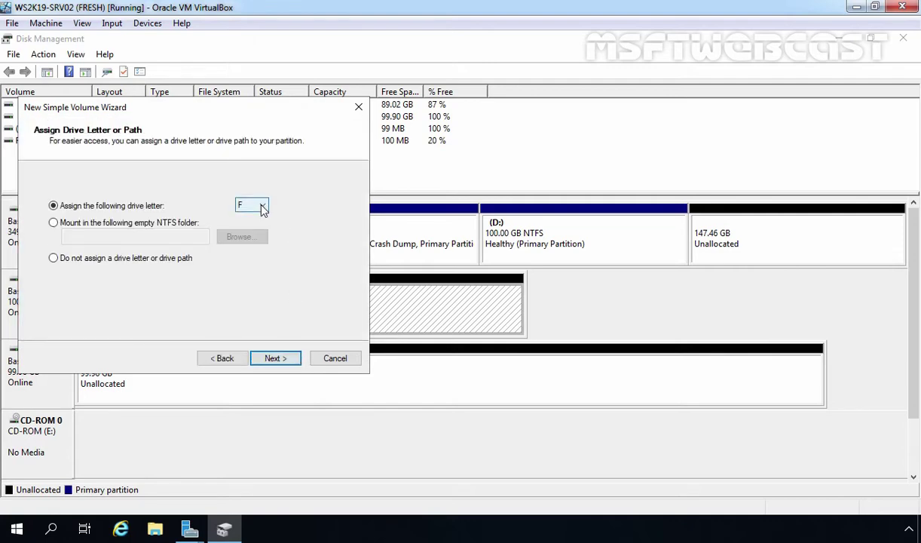
{"action": "left_click", "coordinate": [251, 205]}
{"action": "left_click", "coordinate": [251, 337]}
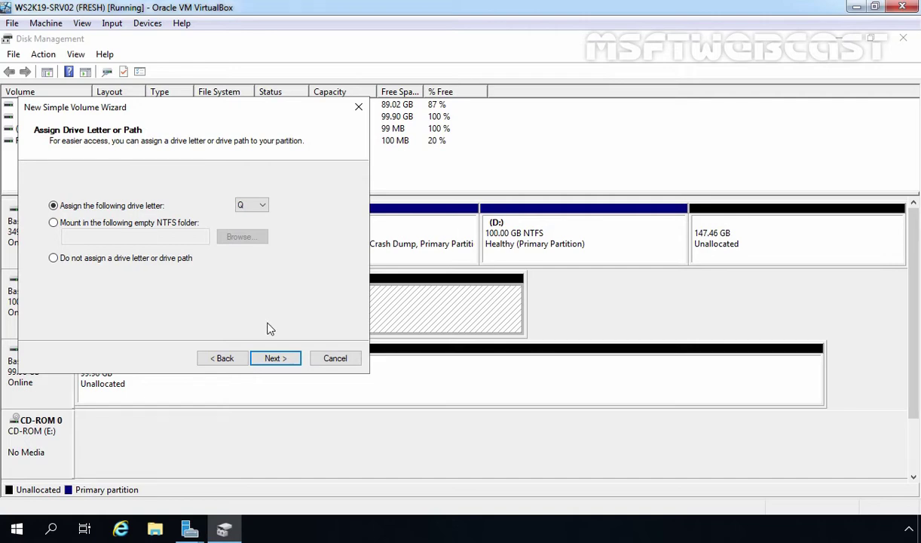
{"action": "left_click", "coordinate": [270, 361]}
{"action": "left_click", "coordinate": [272, 361]}
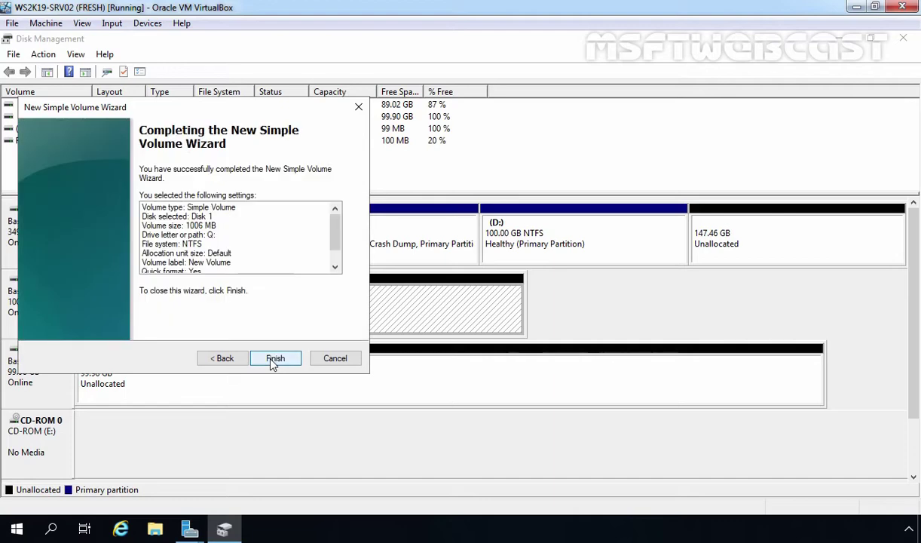
{"action": "left_click", "coordinate": [270, 361]}
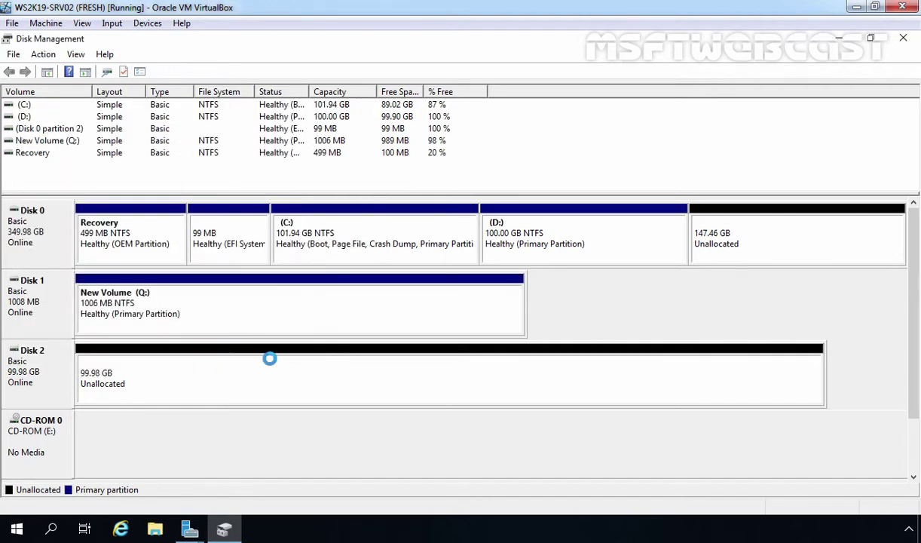
Create a full-size 99.98 GB NTFS simple volume on Disk 2 with drive letter M.
{"action": "left_click", "coordinate": [186, 383]}
{"action": "right_click", "coordinate": [187, 384]}
{"action": "left_click", "coordinate": [214, 384]}
{"action": "left_click", "coordinate": [275, 359]}
{"action": "left_click", "coordinate": [276, 359]}
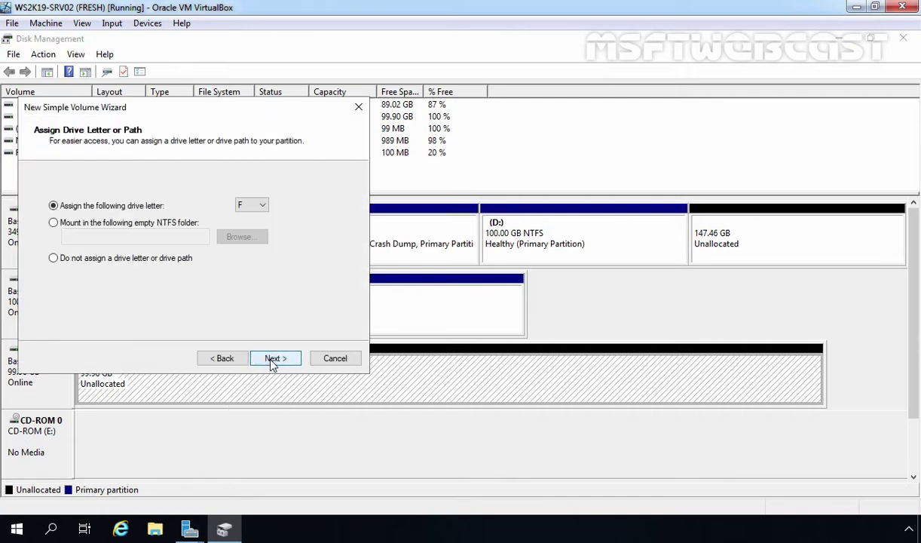
{"action": "left_click", "coordinate": [256, 207]}
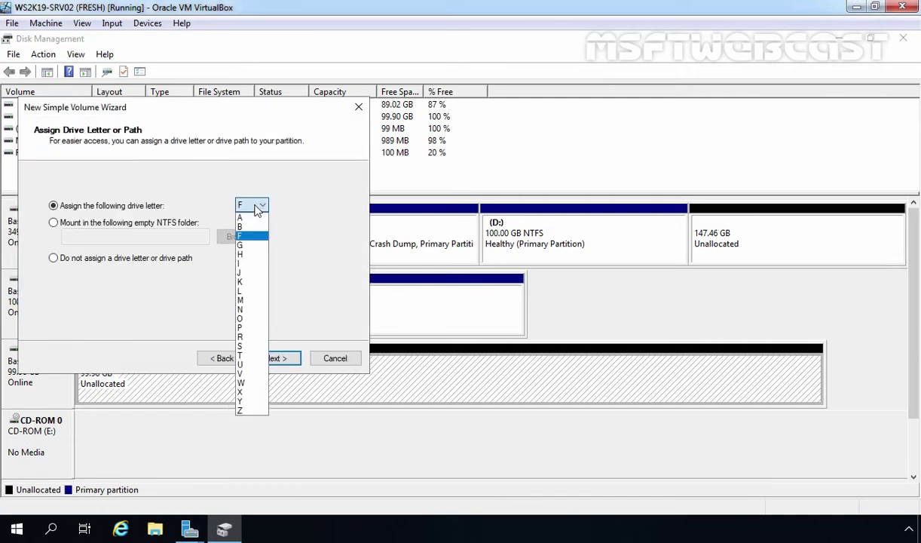
{"action": "left_click", "coordinate": [249, 301]}
{"action": "left_click", "coordinate": [275, 359]}
{"action": "left_click", "coordinate": [275, 359]}
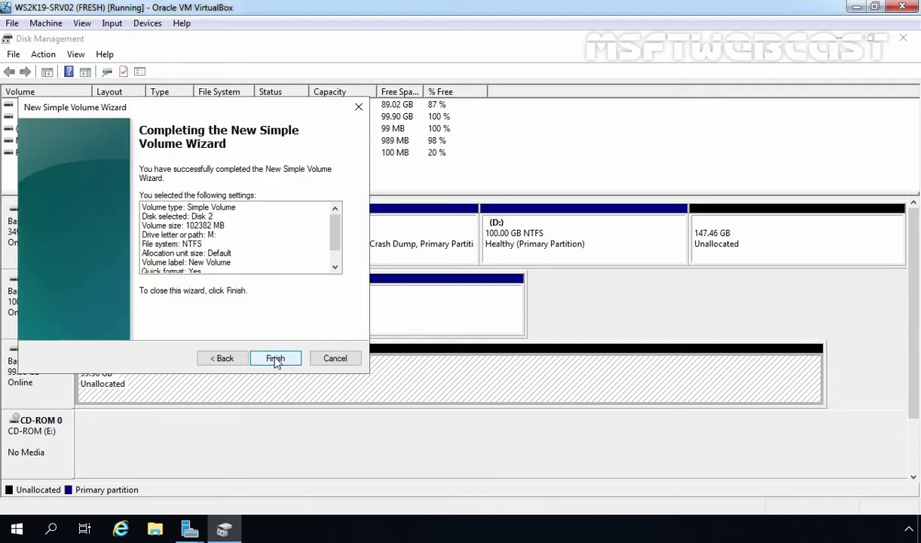
{"action": "left_click", "coordinate": [274, 359]}
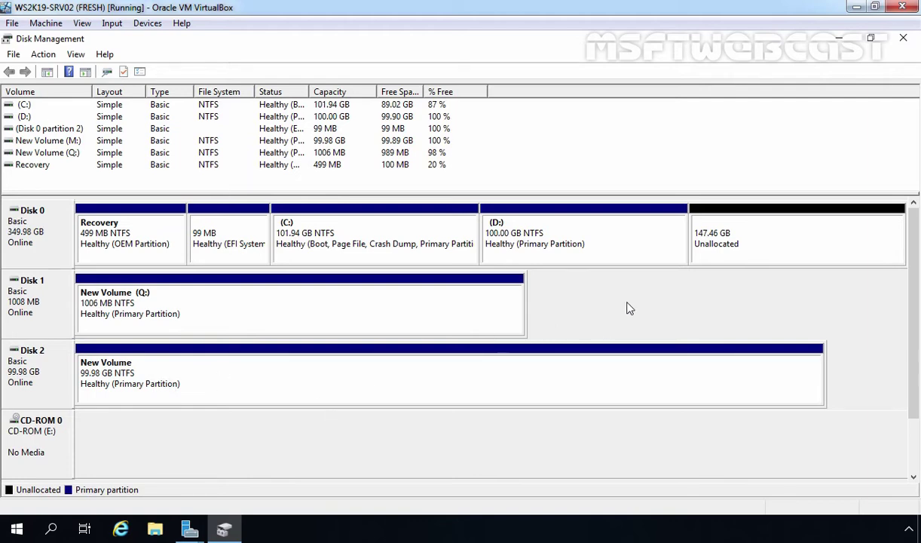
Recheck the disks in Disk Management, then close it, the feature wizard and Server Manager.
{"action": "left_click", "coordinate": [911, 38]}
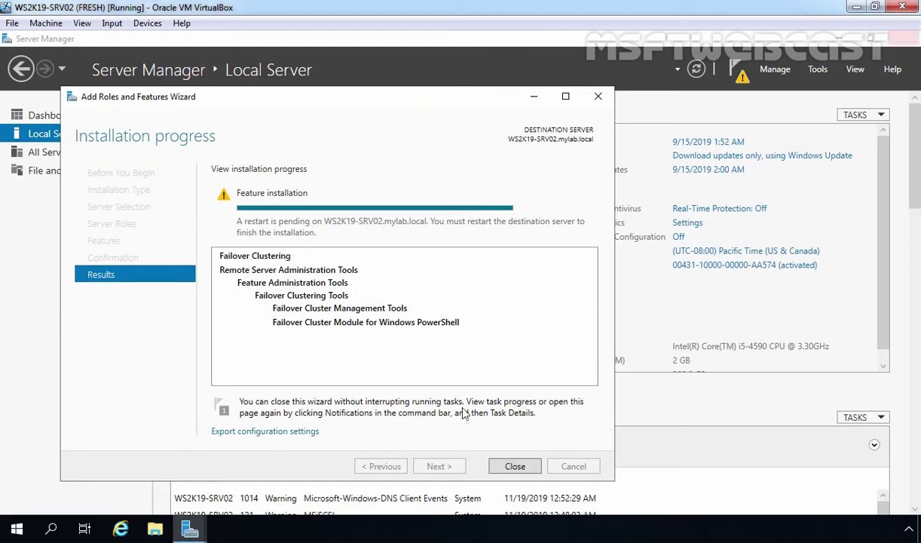
{"action": "right_click", "coordinate": [16, 531]}
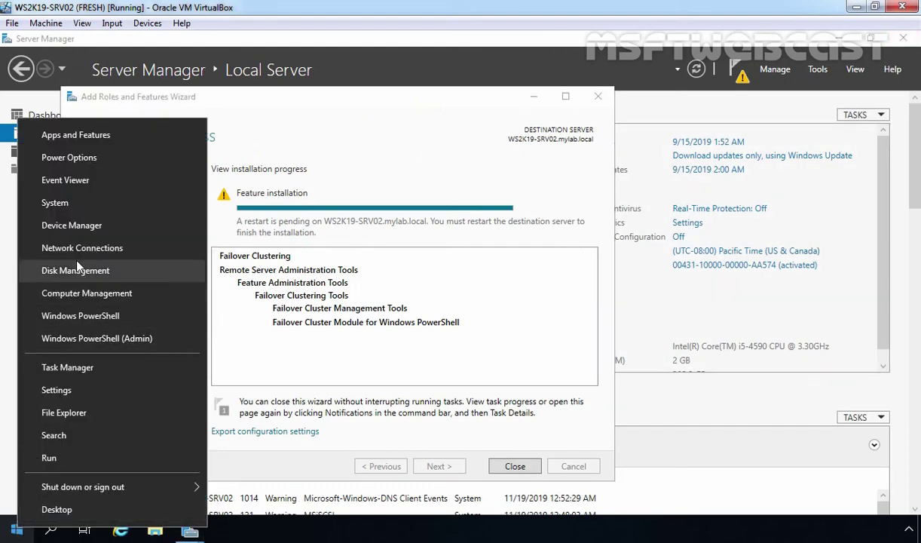
{"action": "left_click", "coordinate": [75, 270]}
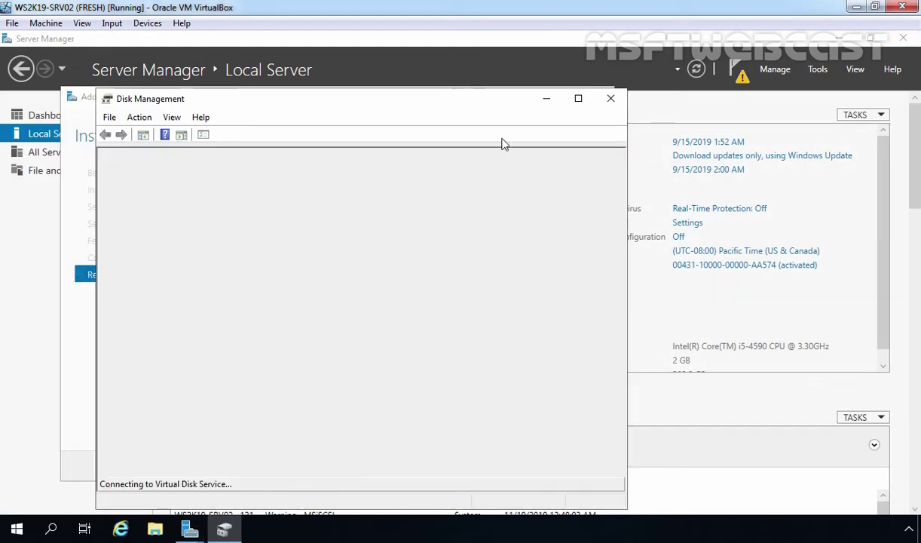
{"action": "left_click", "coordinate": [579, 98]}
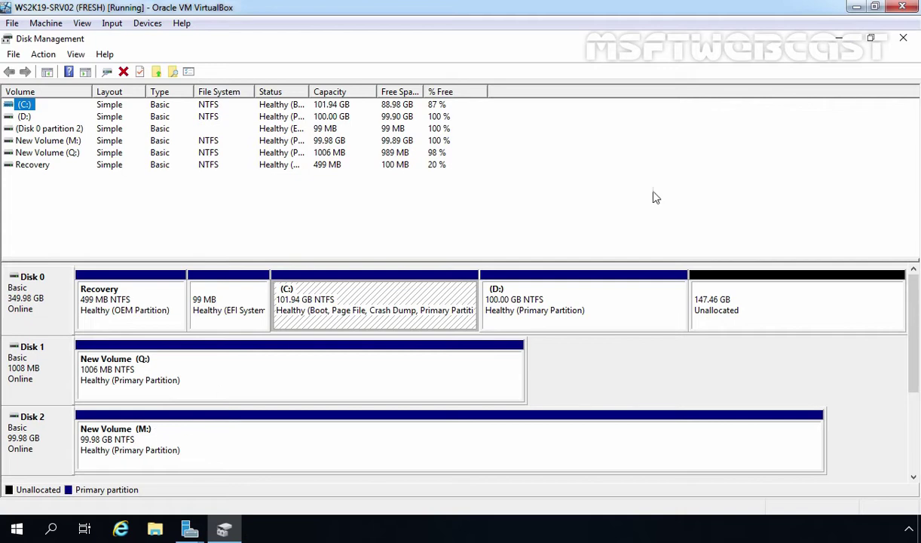
{"action": "left_click", "coordinate": [841, 41]}
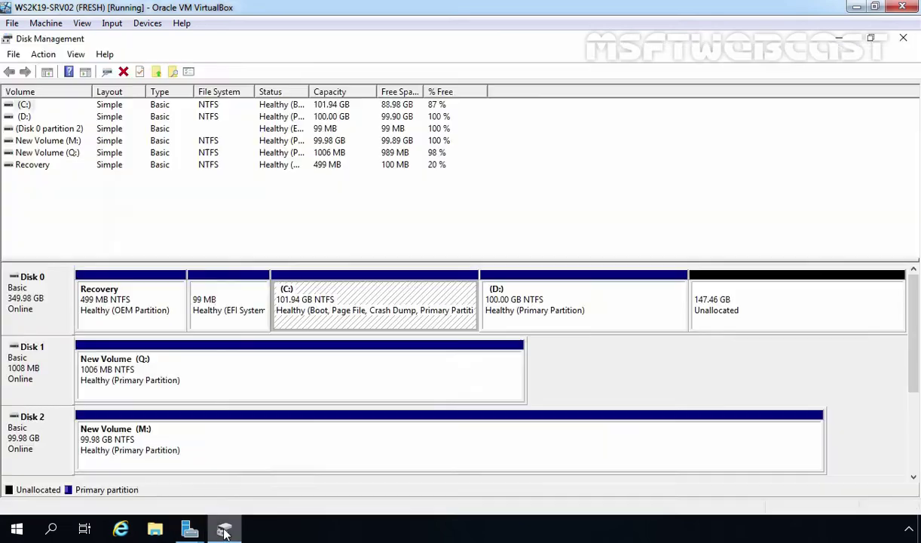
{"action": "left_click", "coordinate": [224, 529]}
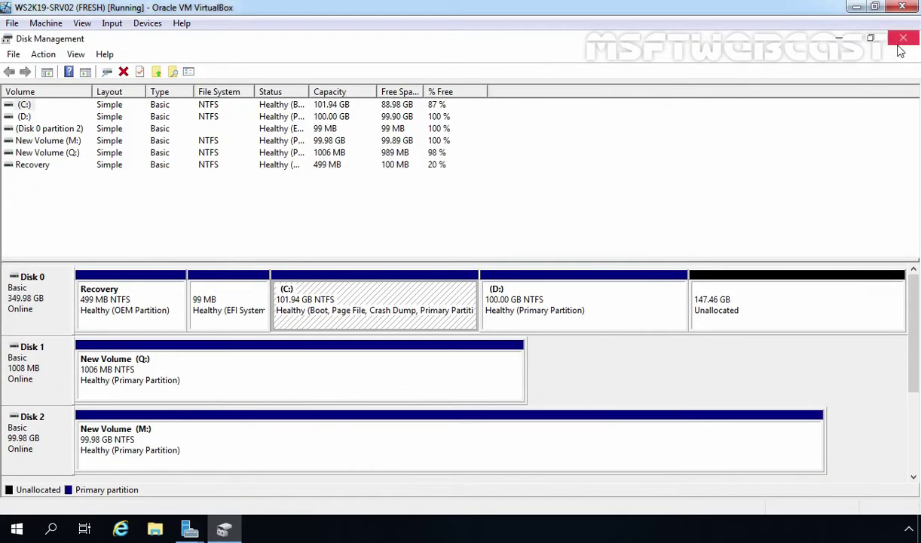
{"action": "left_click", "coordinate": [899, 45]}
{"action": "left_click", "coordinate": [516, 465]}
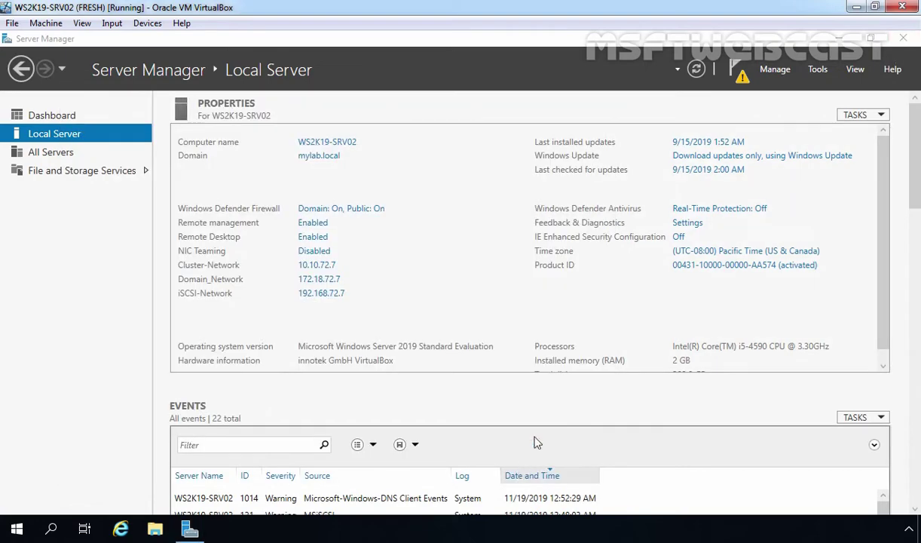
{"action": "left_click", "coordinate": [905, 39]}
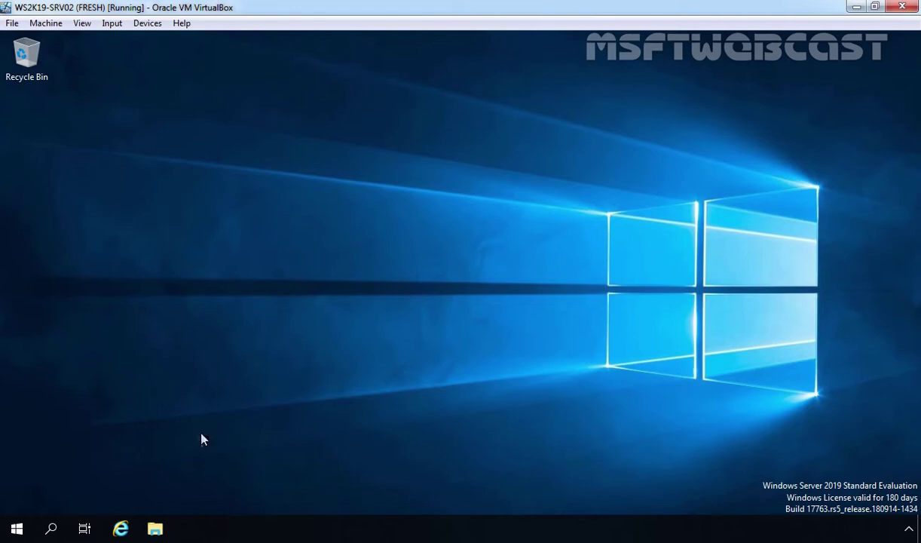
Restart WS2K19-SRV02 with the Other (Planned) shutdown reason.
{"action": "right_click", "coordinate": [16, 528]}
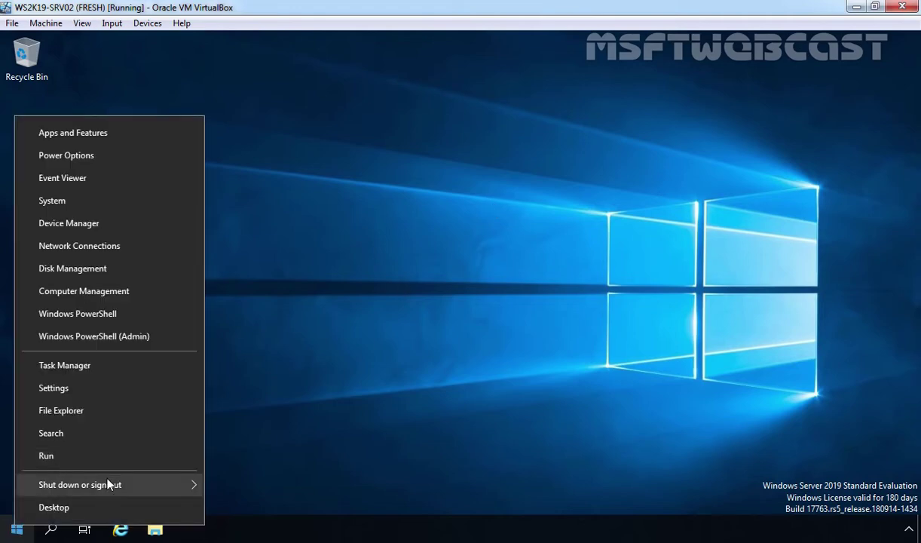
{"action": "mouse_move", "coordinate": [130, 485]}
{"action": "left_click", "coordinate": [226, 487]}
{"action": "left_click", "coordinate": [113, 471]}
{"action": "left_click", "coordinate": [81, 475]}
{"action": "left_click", "coordinate": [226, 500]}
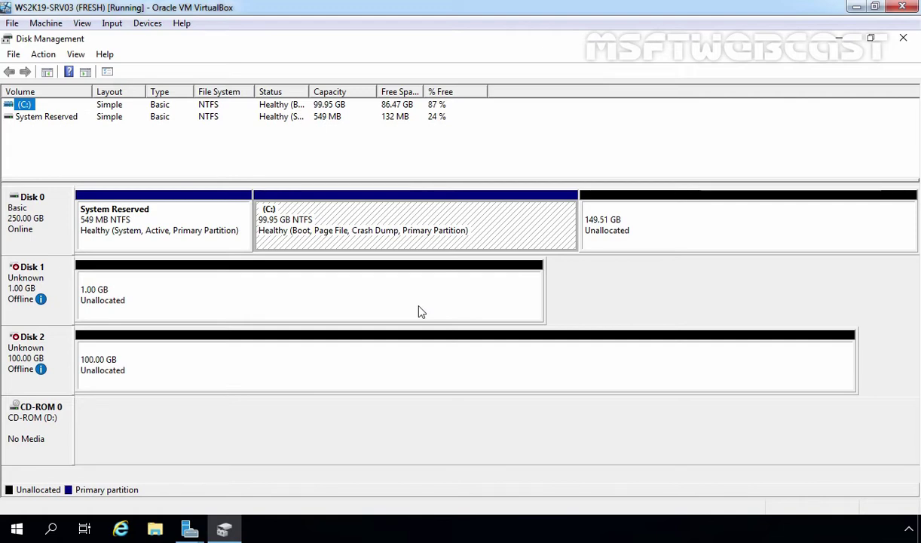
Close Disk Management, the installation wizard and Server Manager on WS2K19-SRV03.
{"action": "mouse_move", "coordinate": [53, 300]}
{"action": "mouse_move", "coordinate": [24, 382]}
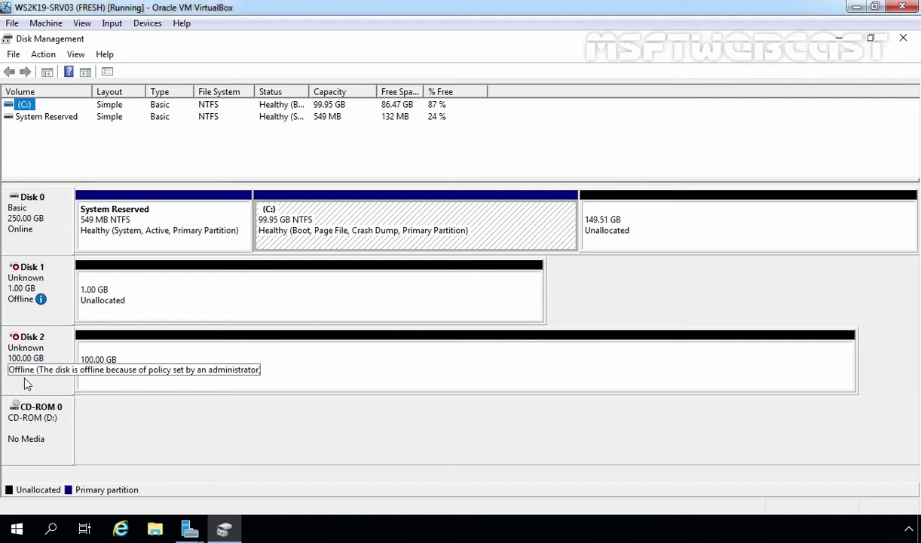
{"action": "left_click", "coordinate": [904, 38]}
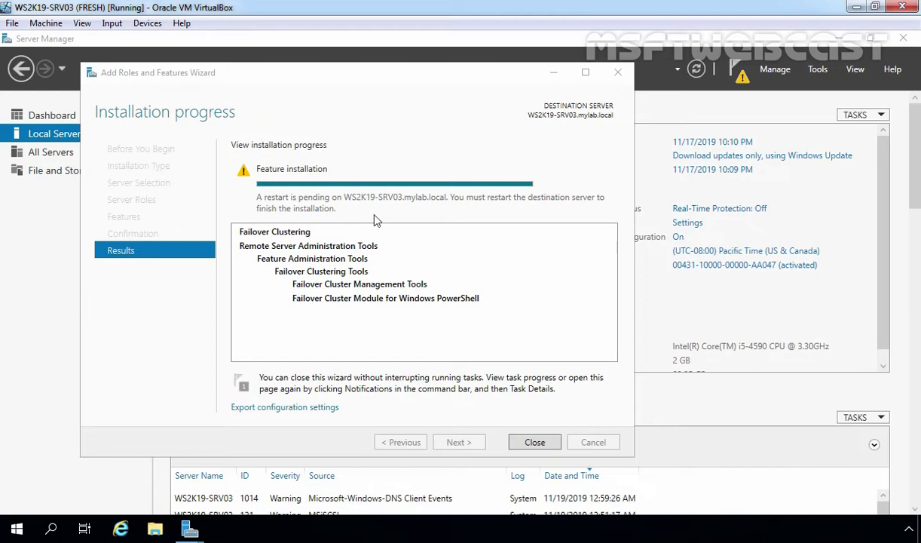
{"action": "left_click", "coordinate": [534, 446]}
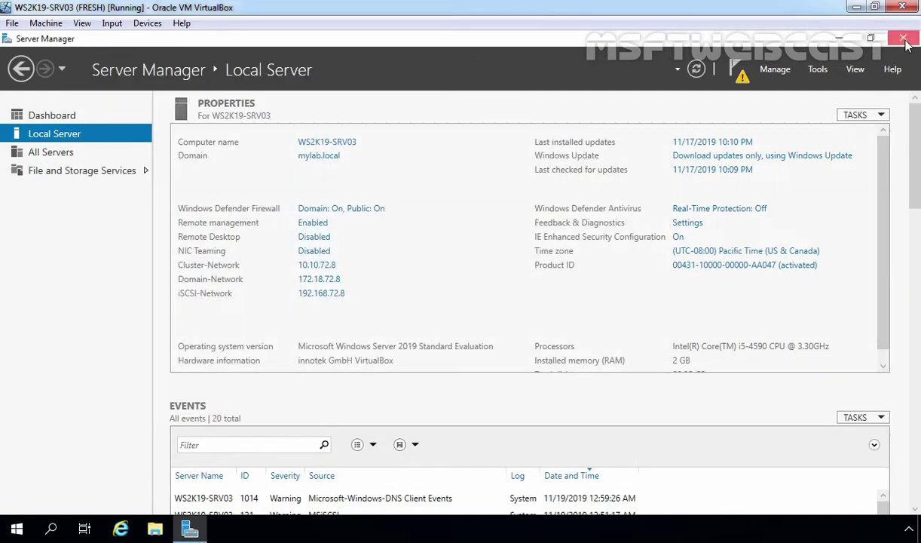
{"action": "left_click", "coordinate": [907, 40]}
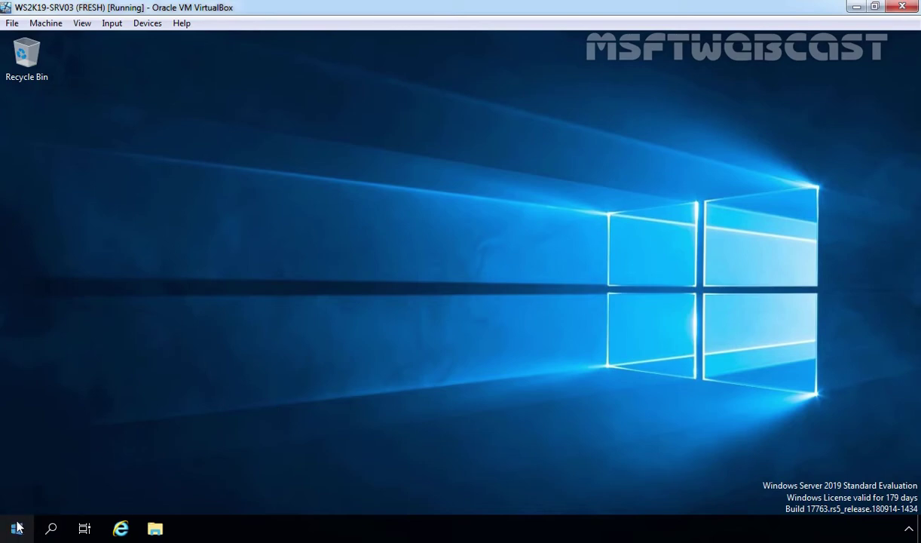
Restart WS2K19-SRV03 with the Other (Planned) shutdown reason.
{"action": "right_click", "coordinate": [16, 528]}
{"action": "mouse_move", "coordinate": [115, 483]}
{"action": "left_click", "coordinate": [233, 475]}
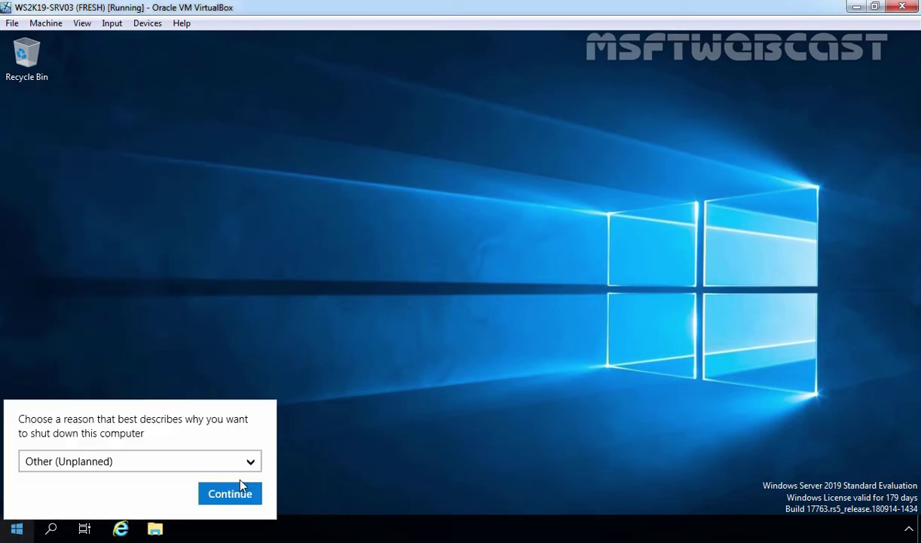
{"action": "left_click", "coordinate": [75, 465]}
{"action": "left_click", "coordinate": [76, 461]}
{"action": "left_click", "coordinate": [230, 494]}
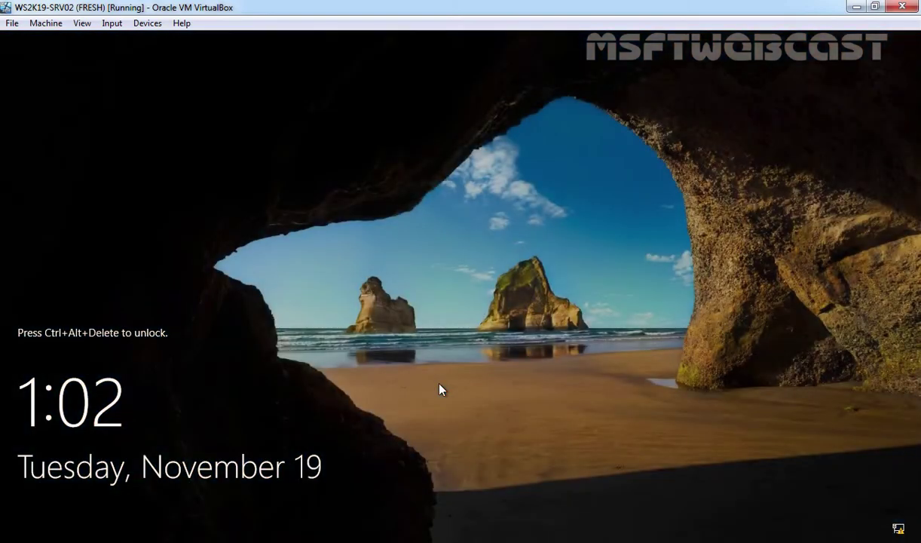
Sign in to WS2K19-SRV02 with Ctrl+Alt+Delete and the administrator account password.
{"action": "key", "text": "ctrl+alt+Delete"}
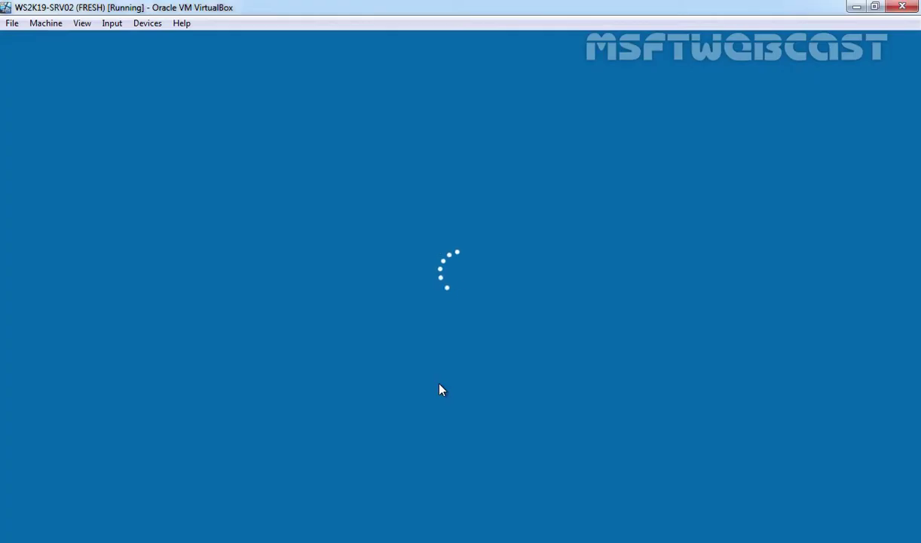
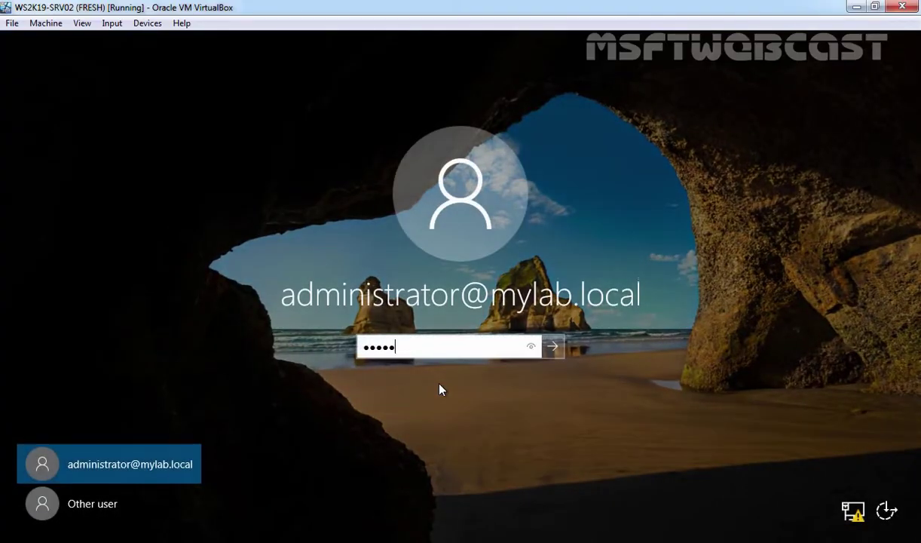
{"action": "key", "text": "Return"}
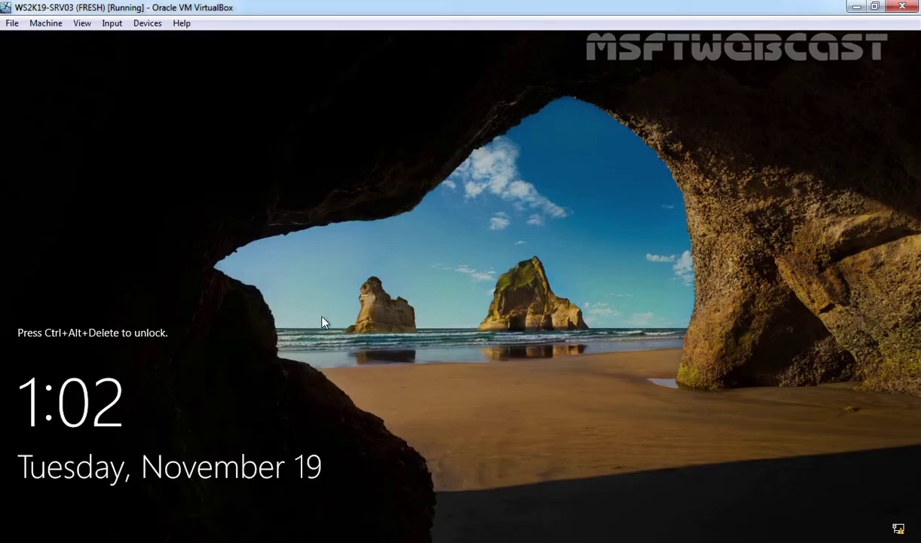
Sign in to WS2K19-SRV03 with Ctrl+Alt+Delete and the administrator account password.
{"action": "key", "text": "ctrl+alt+Delete"}
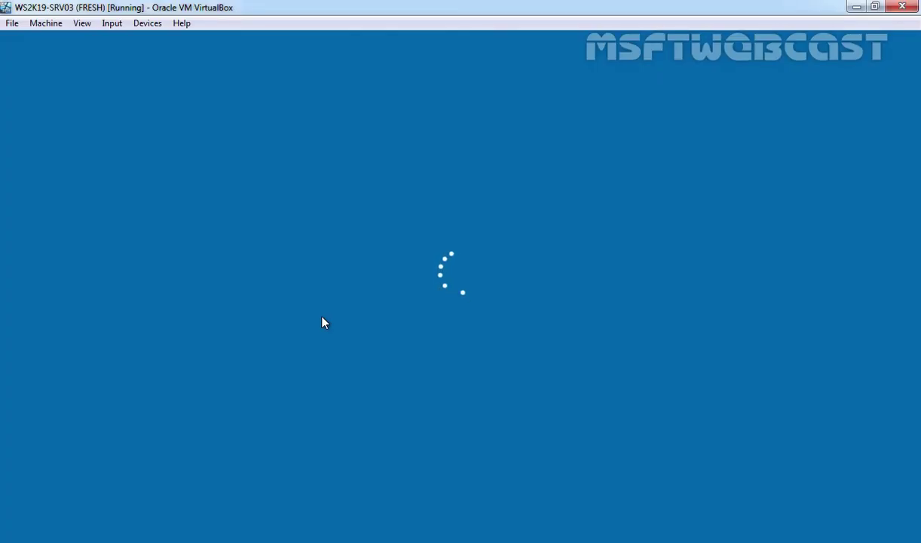
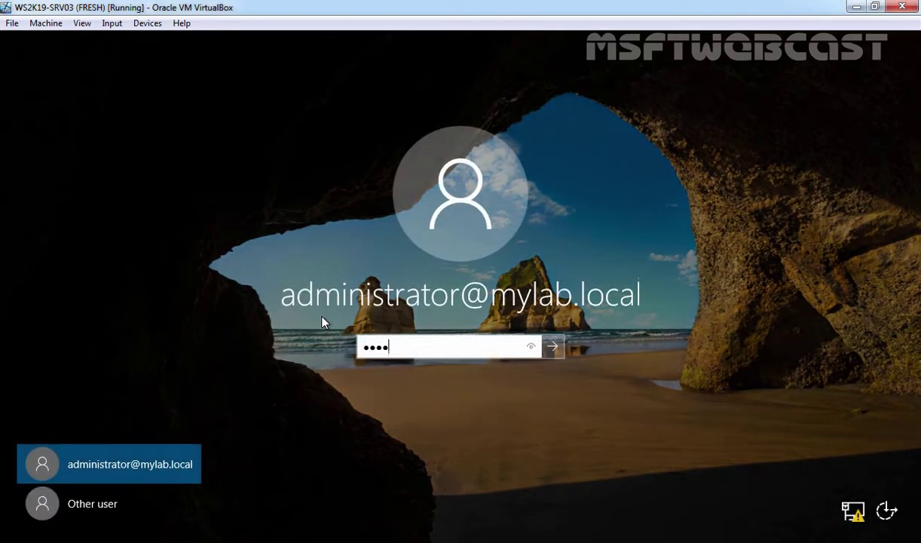
{"action": "key", "text": "Return"}
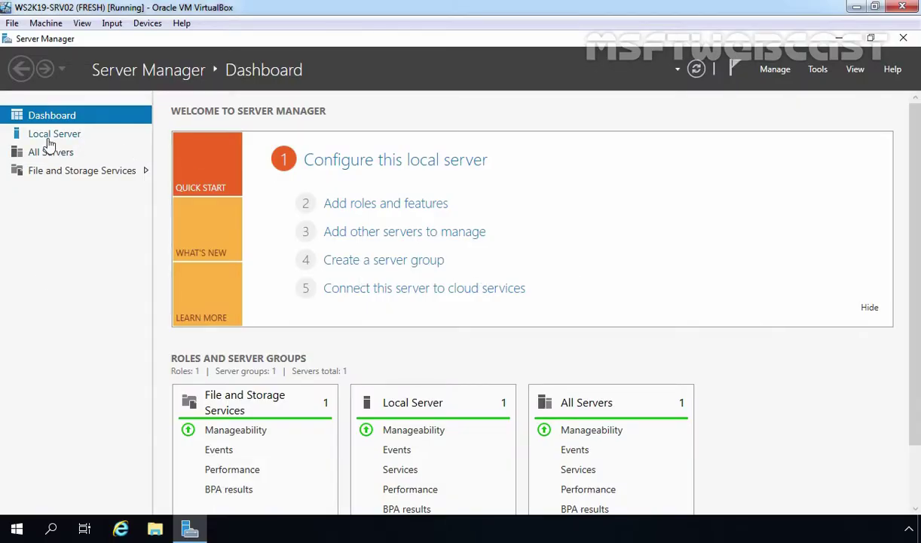
Open the Local Server page in Server Manager on WS2K19-SRV03 and WS2K19-SRV02.
{"action": "left_click", "coordinate": [50, 136]}
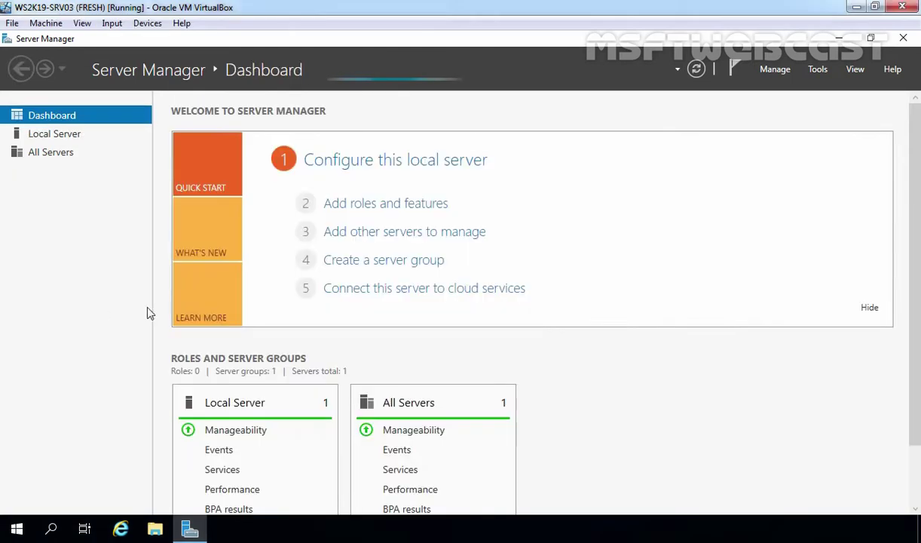
{"action": "left_click", "coordinate": [46, 135]}
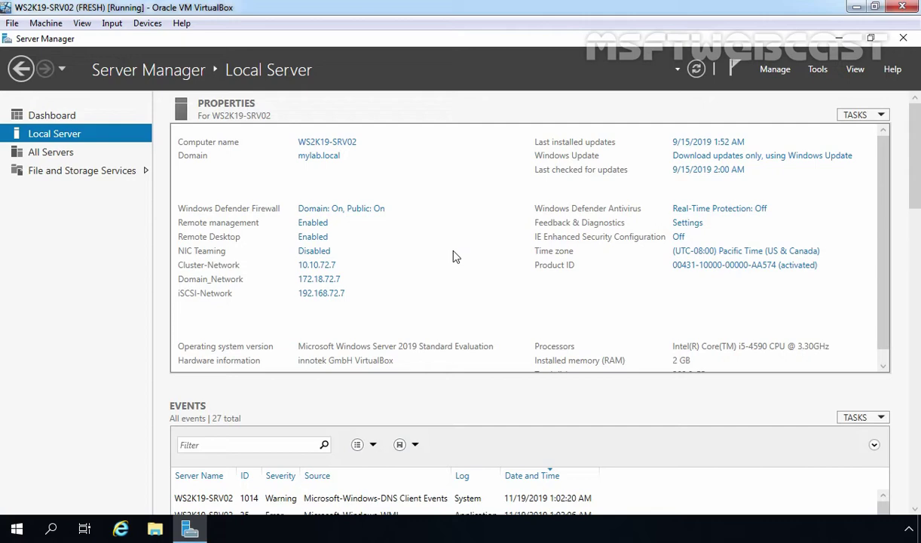
Launch Failover Cluster Manager from Tools, permanently dismiss the Windows Admin Center prompt, and maximize it.
{"action": "left_click", "coordinate": [819, 69]}
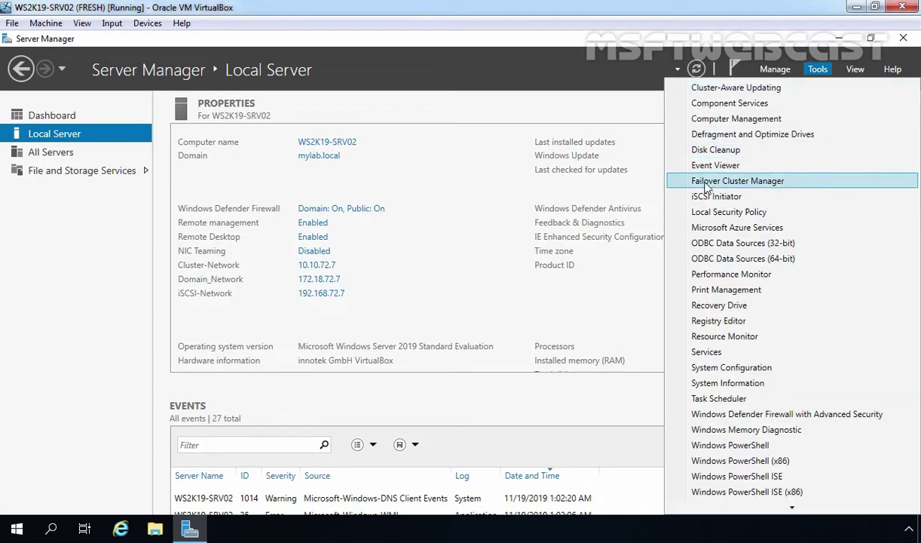
{"action": "left_click", "coordinate": [742, 181]}
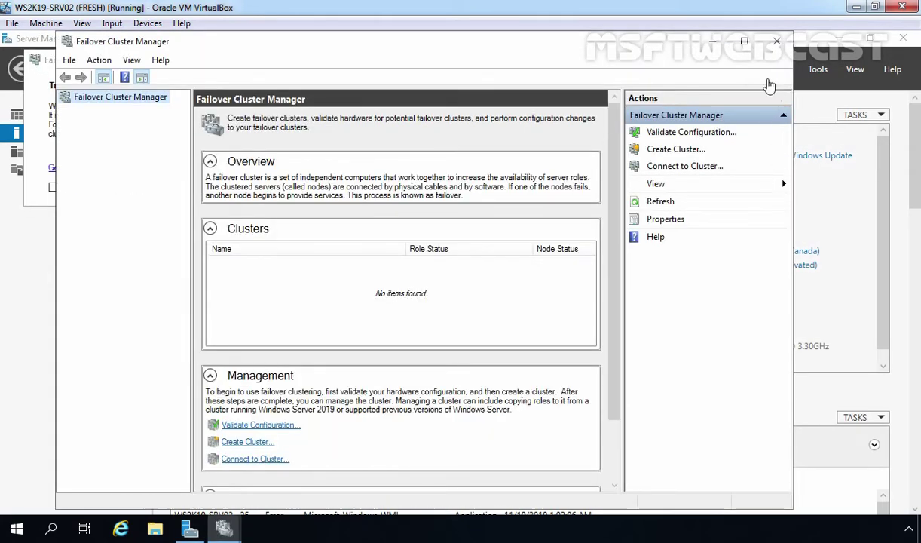
{"action": "left_click", "coordinate": [711, 42]}
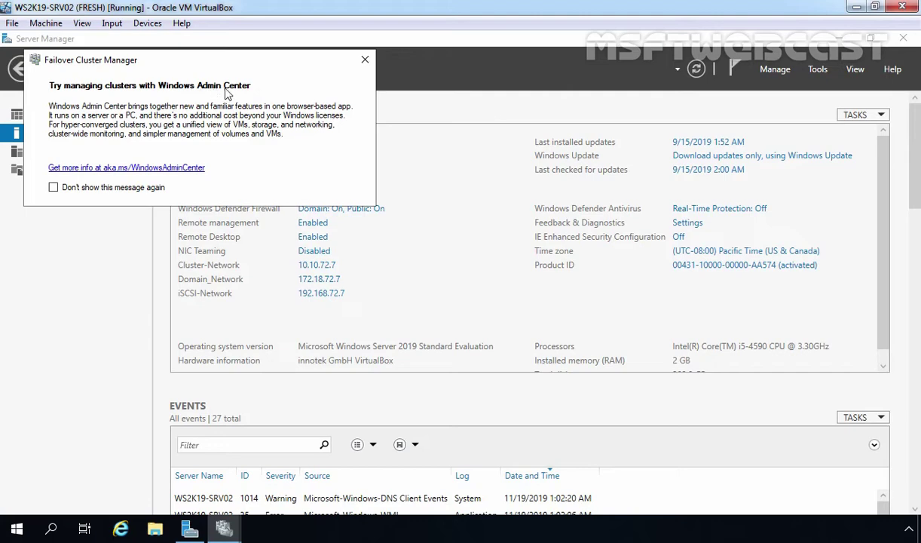
{"action": "left_click", "coordinate": [54, 187]}
{"action": "left_click", "coordinate": [365, 61]}
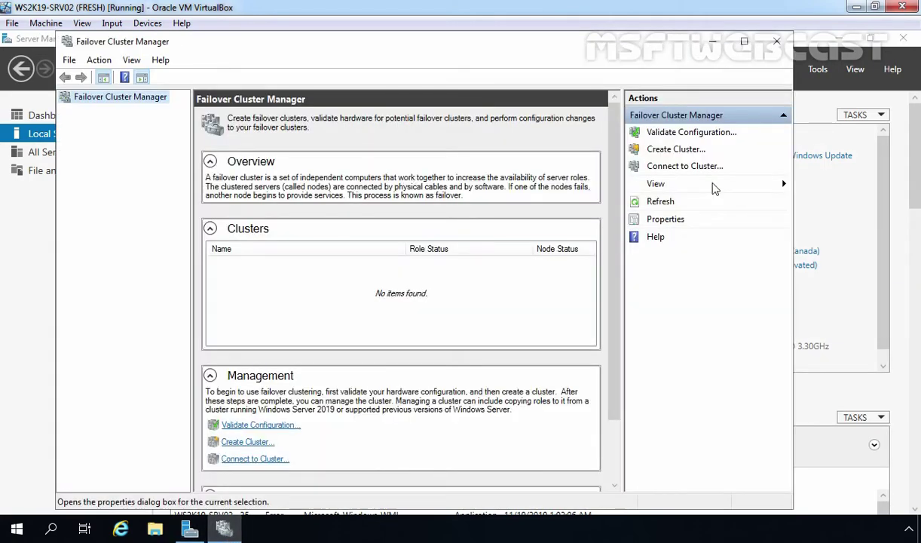
{"action": "left_click", "coordinate": [745, 40]}
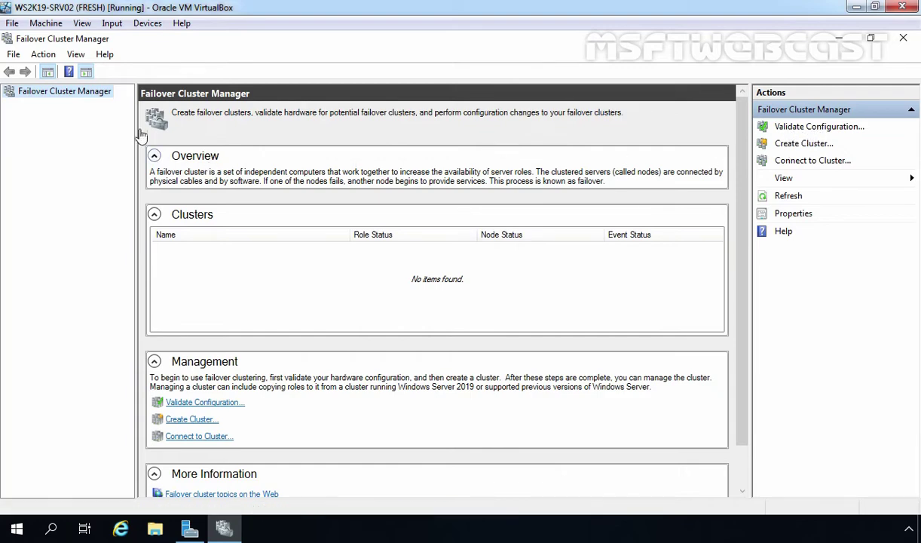
{"action": "right_click", "coordinate": [80, 96]}
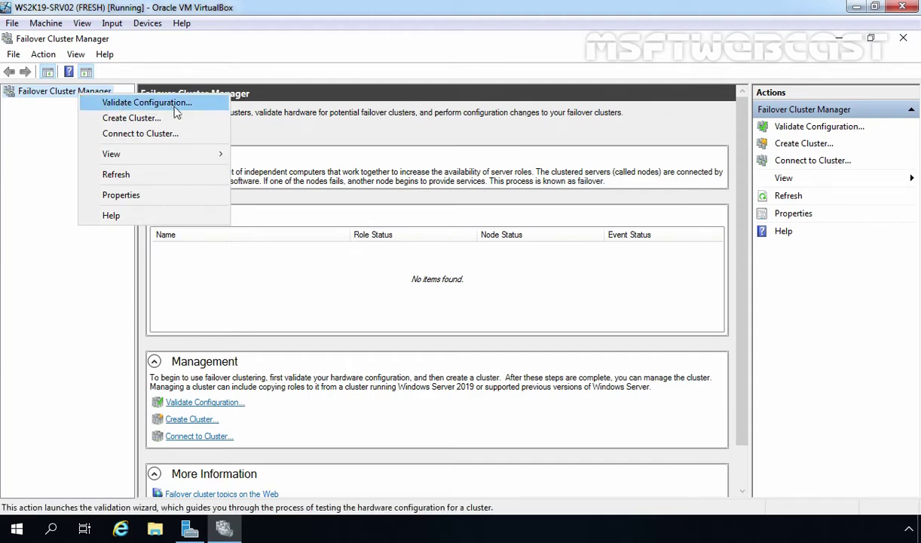
{"action": "left_click", "coordinate": [329, 281]}
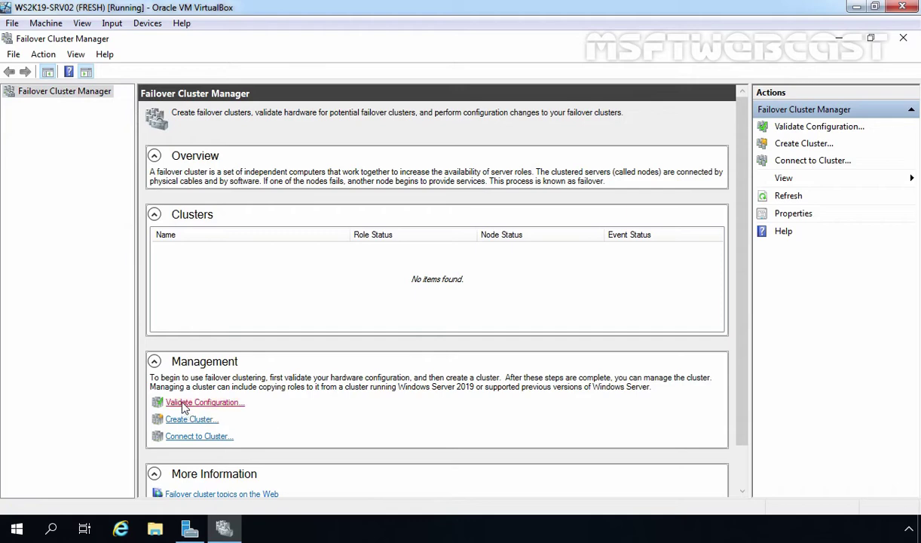
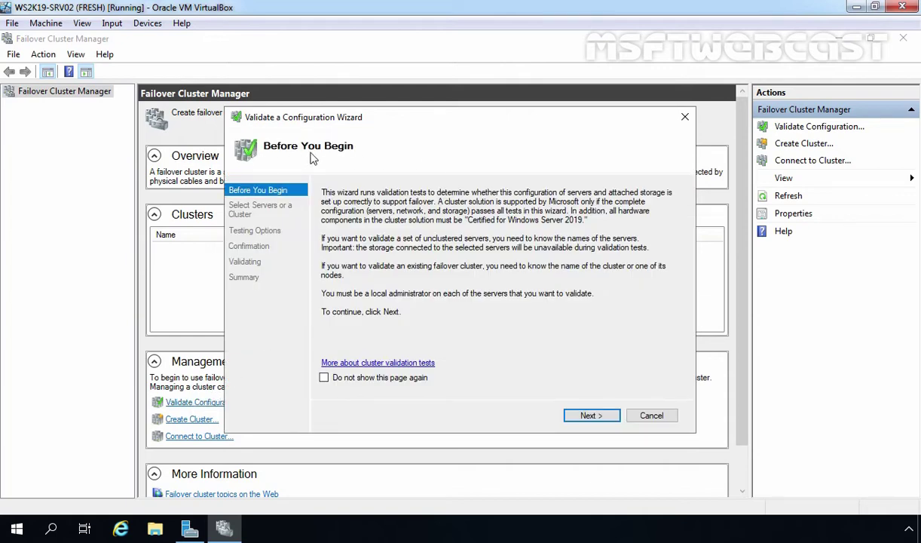
Search the domain's computers and add WS2K19-SRV02 and WS2K19-SRV03 as the servers to validate.
{"action": "left_click", "coordinate": [591, 417]}
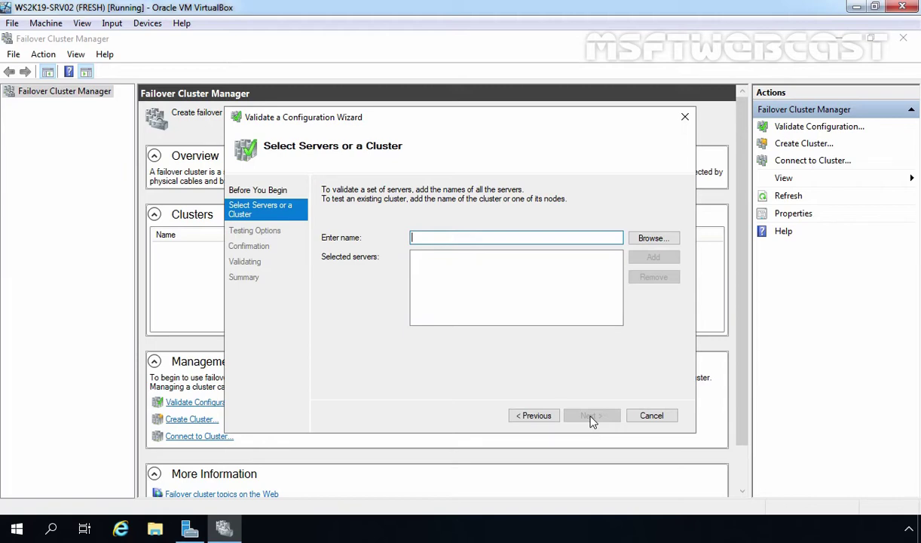
{"action": "left_click", "coordinate": [653, 238]}
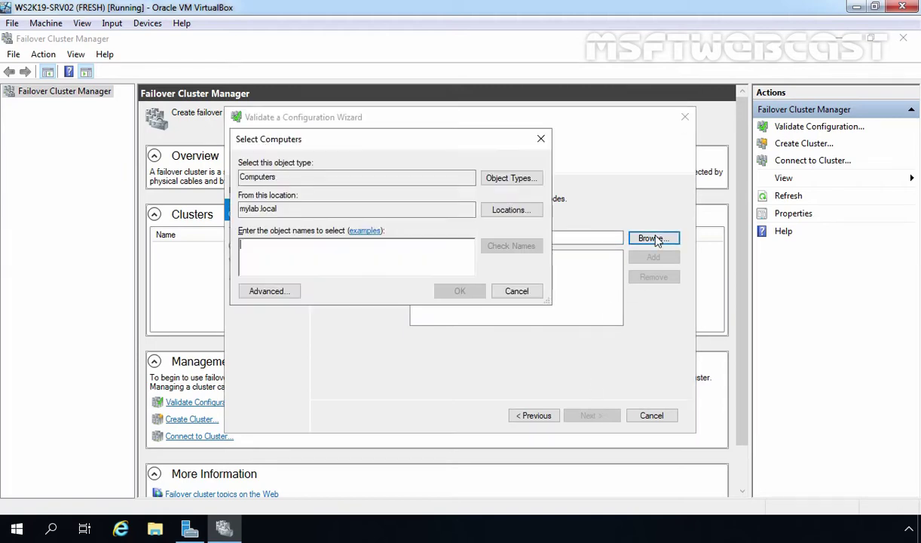
{"action": "left_click", "coordinate": [256, 291]}
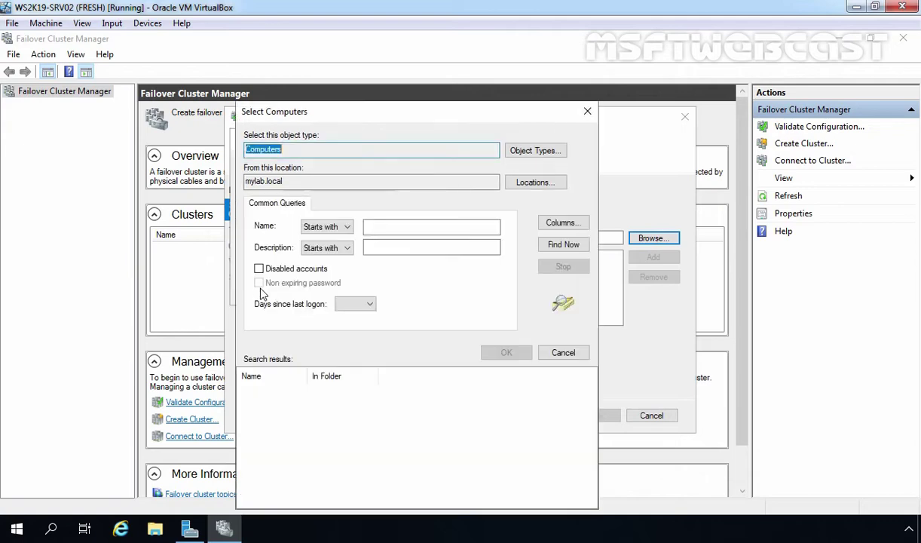
{"action": "left_click", "coordinate": [562, 246]}
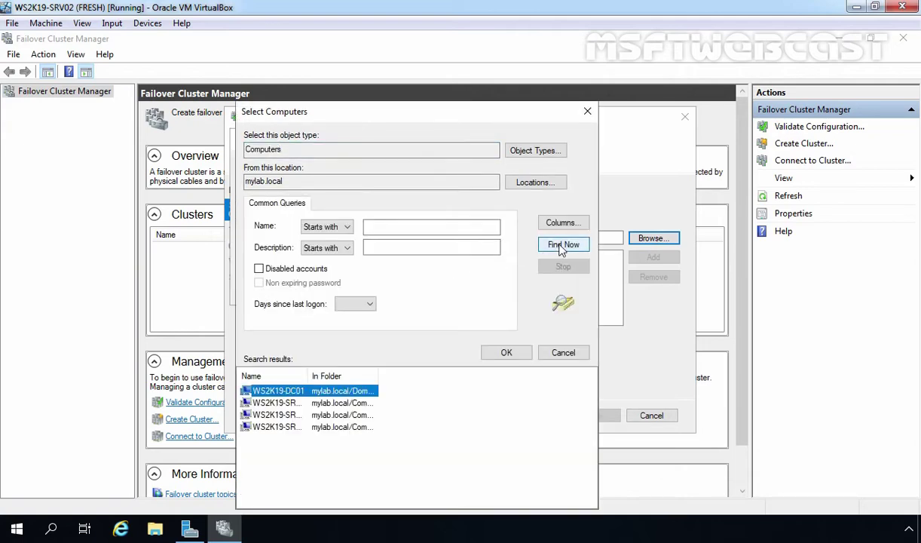
{"action": "double_click", "coordinate": [310, 376]}
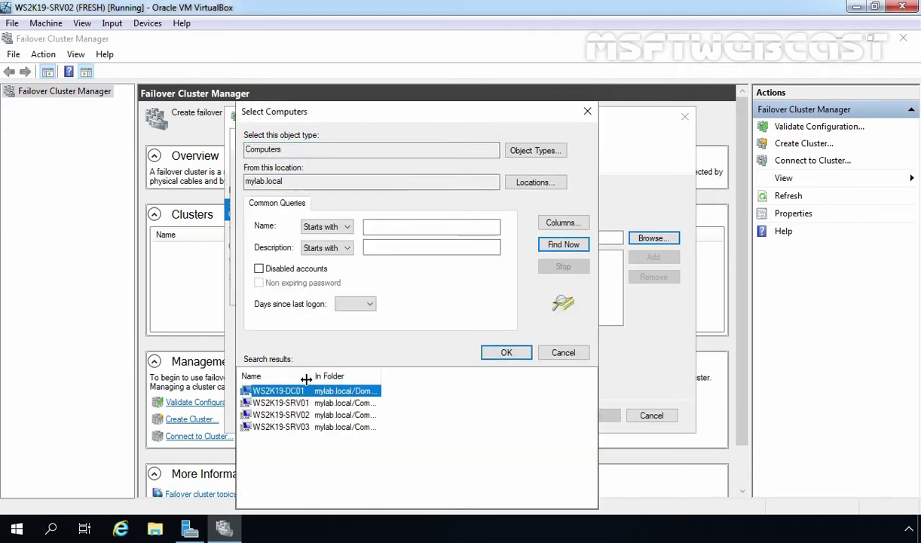
{"action": "left_click", "coordinate": [267, 415]}
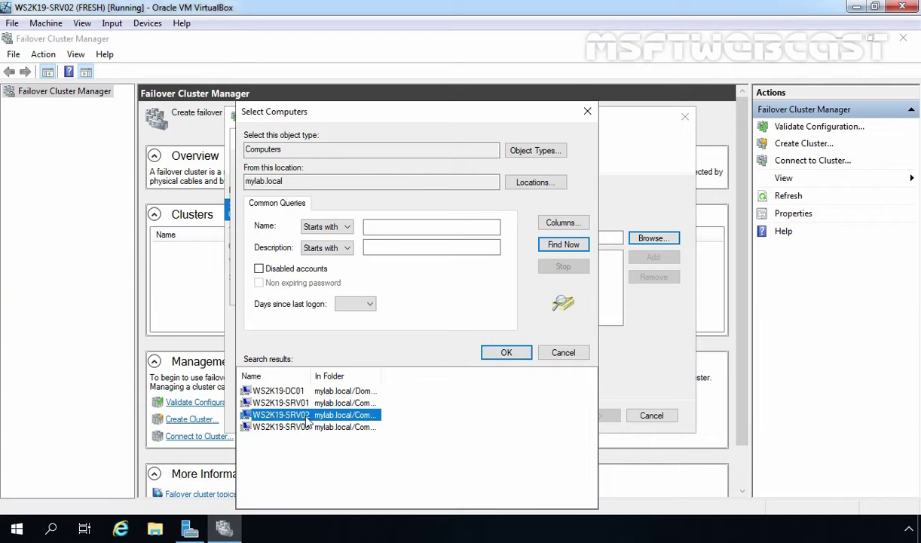
{"action": "left_click", "coordinate": [275, 428], "text": "ctrl"}
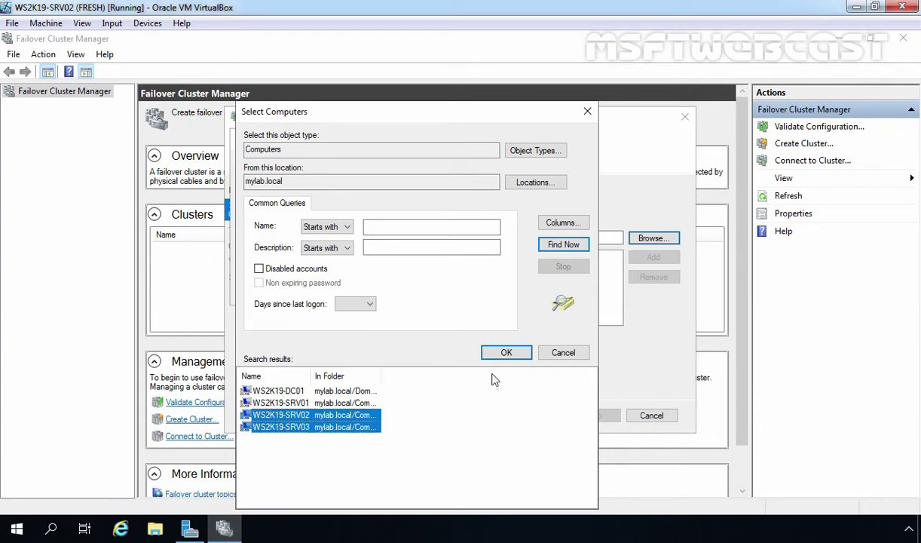
{"action": "left_click", "coordinate": [504, 353]}
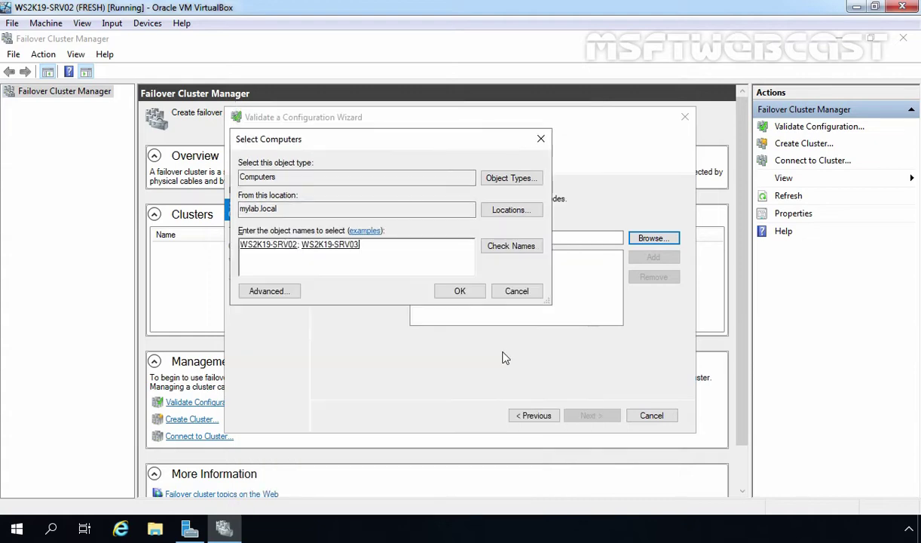
{"action": "left_click", "coordinate": [462, 292]}
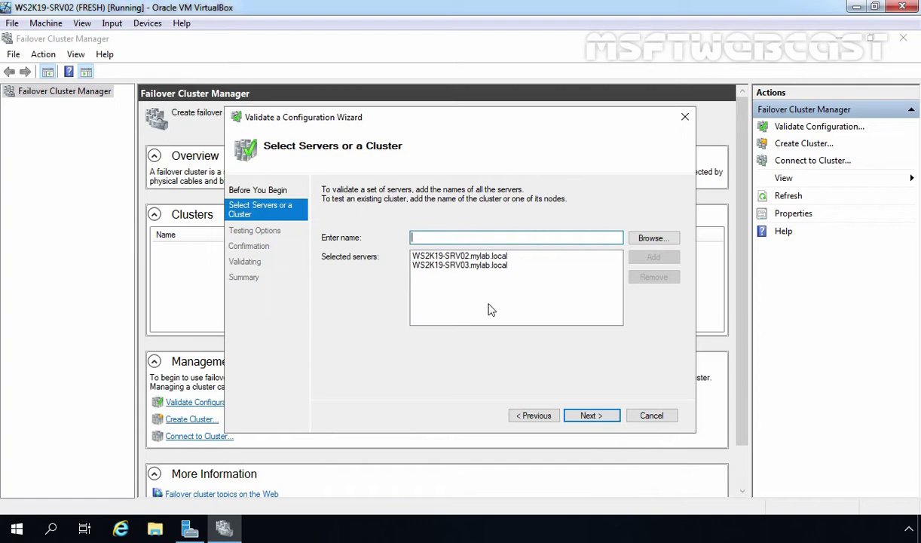
Preview the selectable tests, then choose Run all tests and review the confirmation for both servers.
{"action": "left_click", "coordinate": [591, 415]}
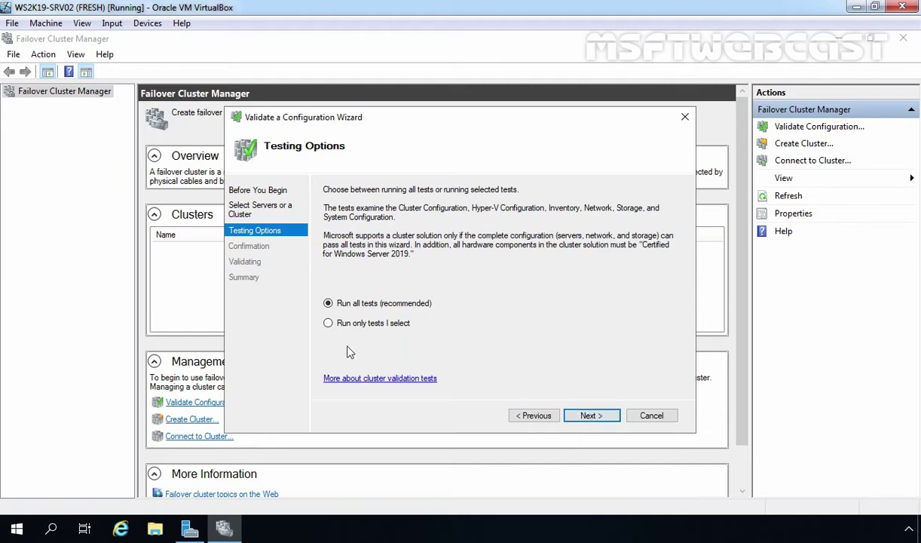
{"action": "left_click", "coordinate": [329, 324]}
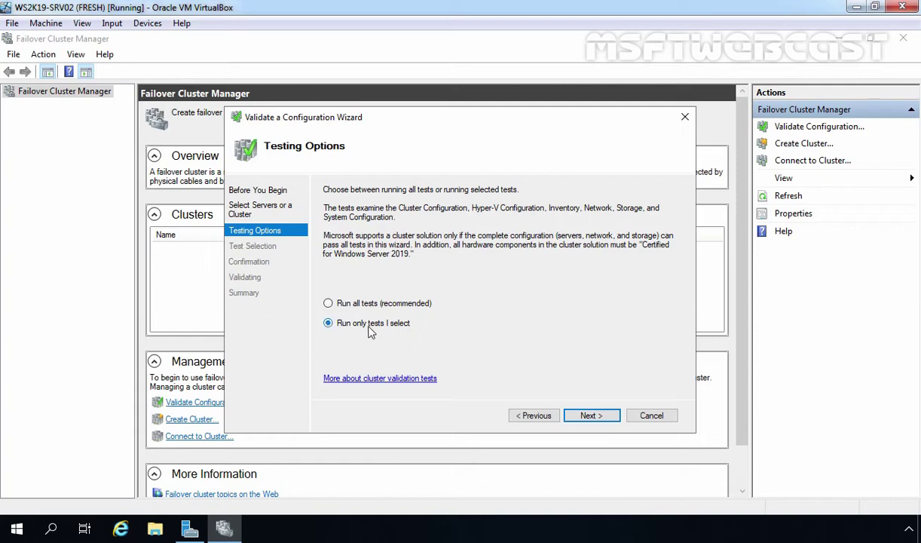
{"action": "left_click", "coordinate": [592, 419]}
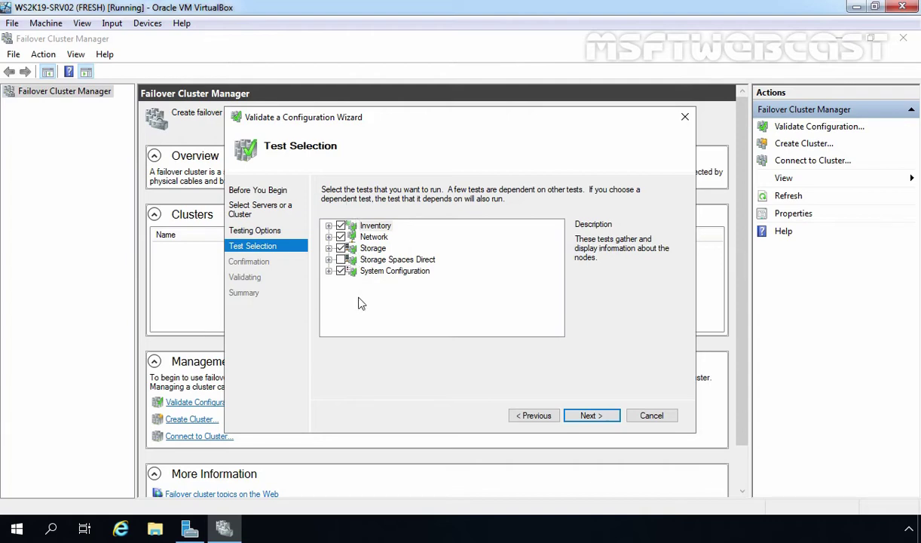
{"action": "left_click", "coordinate": [532, 416]}
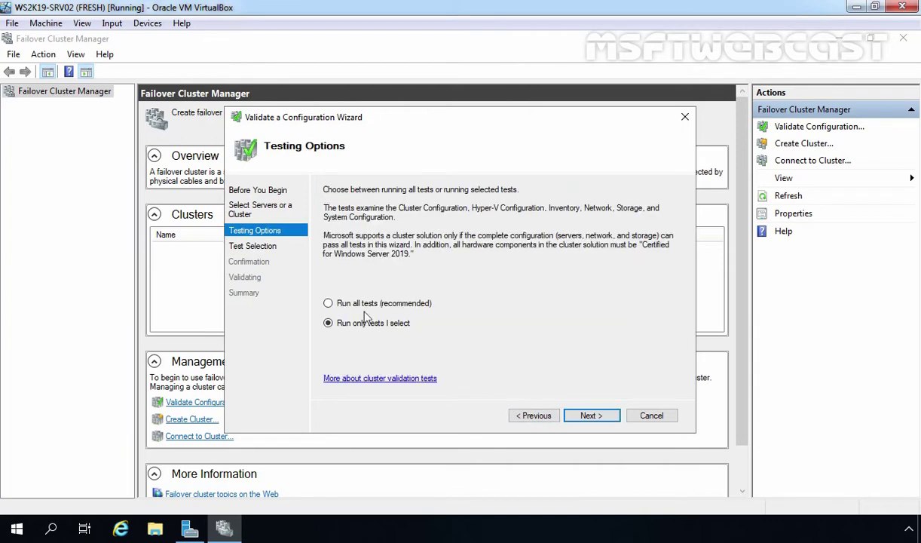
{"action": "left_click", "coordinate": [328, 304]}
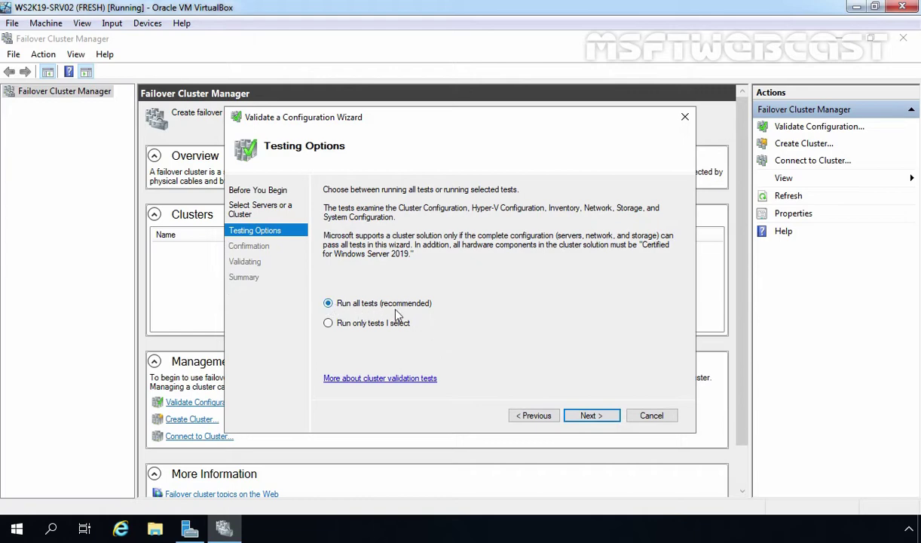
{"action": "left_click", "coordinate": [591, 416]}
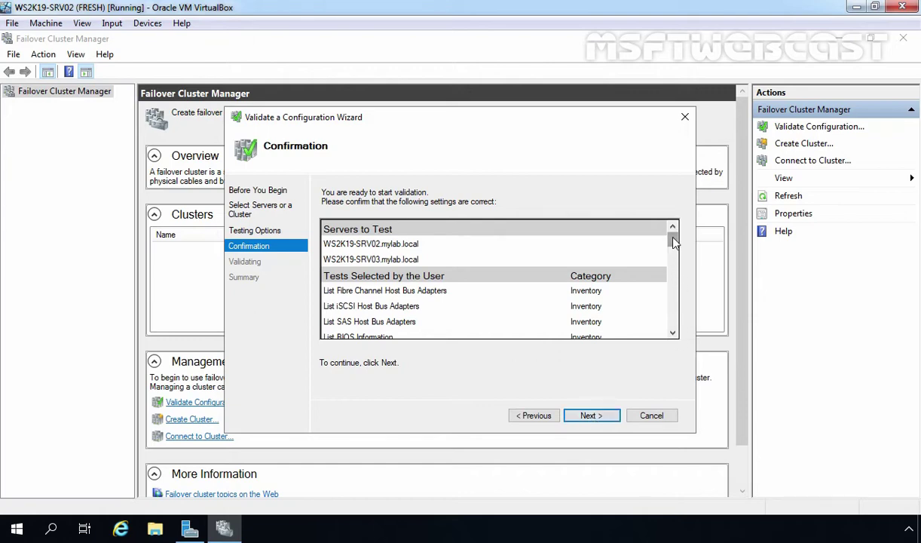
{"action": "left_click_drag", "start_coordinate": [672, 238], "coordinate": [678, 337]}
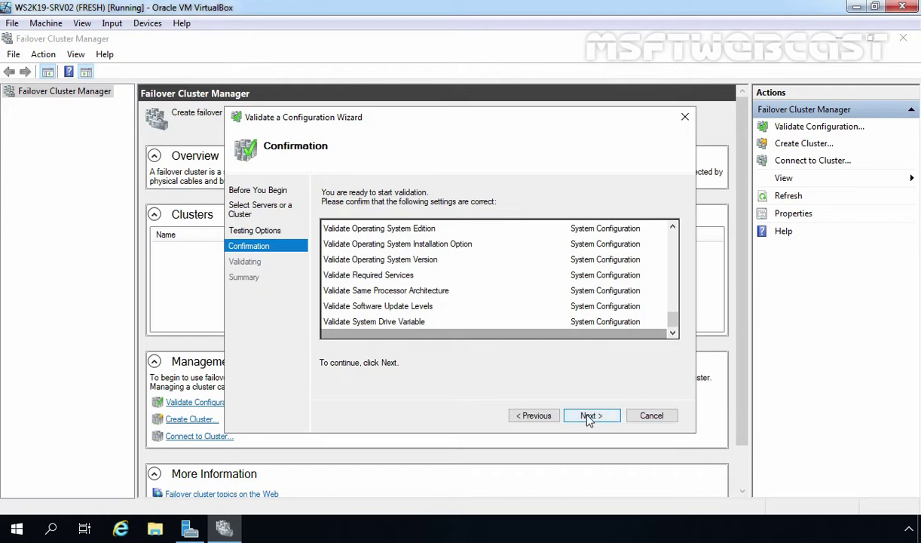
Run validation on WS2K19-SRV02 and WS2K19-SRV03, then open the validation report.
{"action": "left_click", "coordinate": [590, 417]}
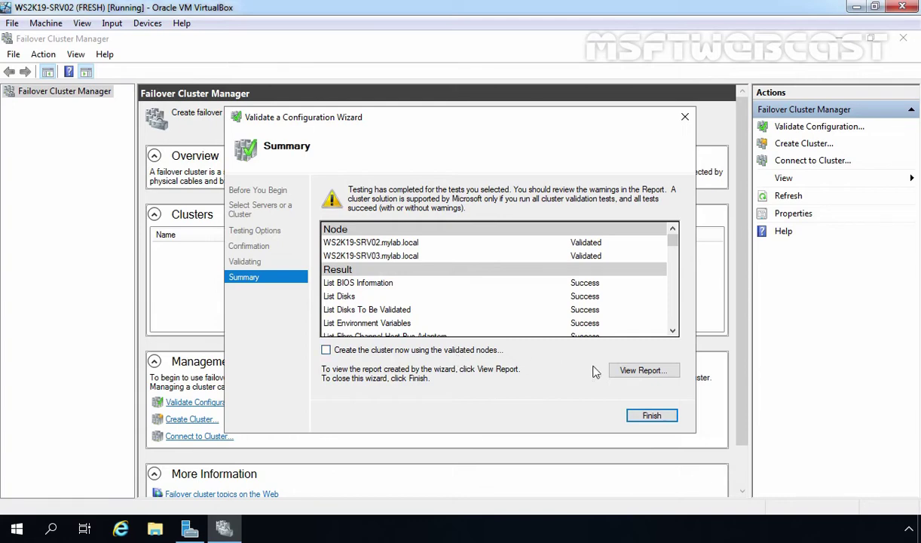
{"action": "left_click", "coordinate": [642, 372]}
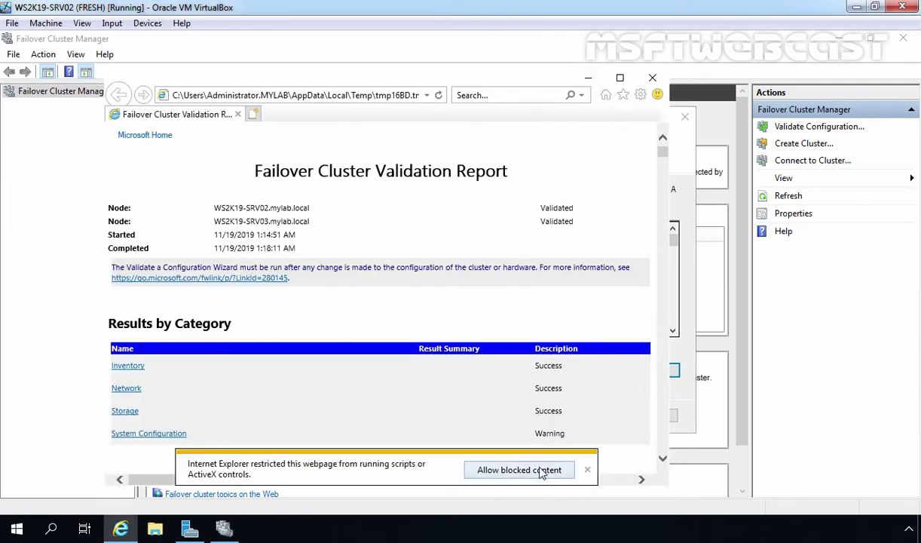
Load the full-screen report and open the Validate All Drivers Signed details under System Configuration.
{"action": "left_click", "coordinate": [520, 470]}
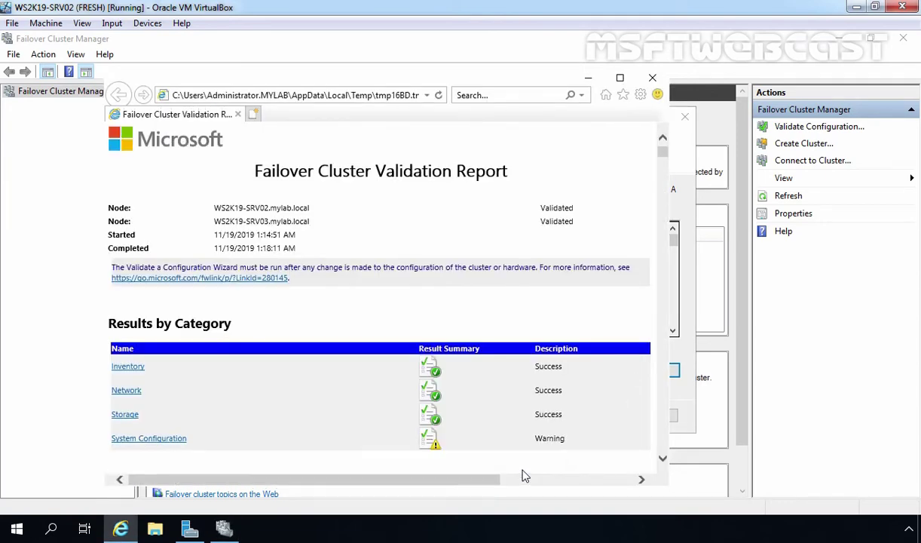
{"action": "left_click", "coordinate": [619, 77]}
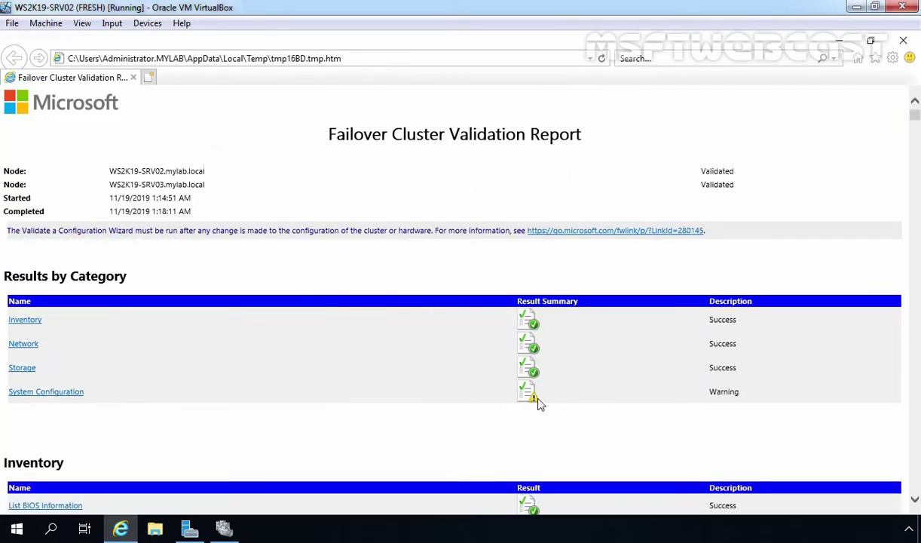
{"action": "left_click", "coordinate": [40, 392]}
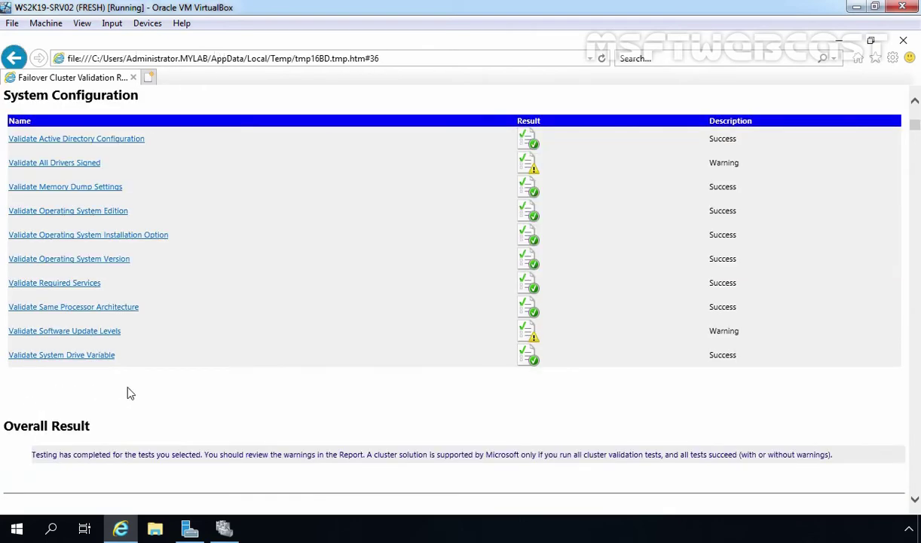
{"action": "left_click", "coordinate": [87, 168]}
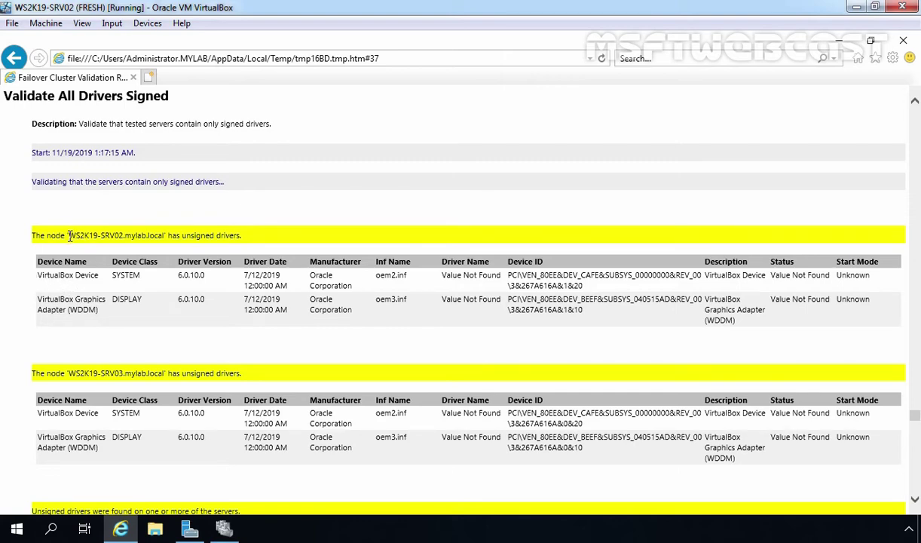
Highlight the unsigned-drivers warnings for both nodes, then return to the report summary.
{"action": "left_click_drag", "start_coordinate": [69, 236], "coordinate": [142, 236]}
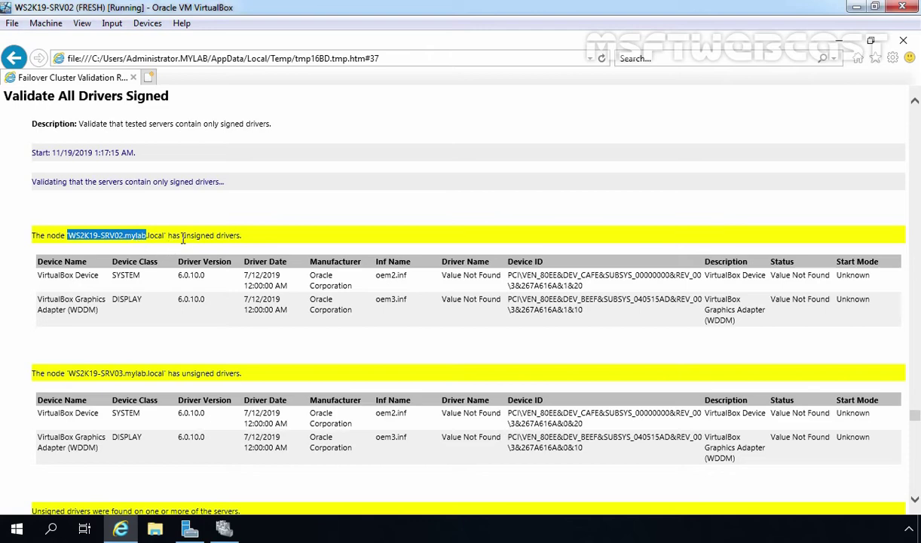
{"action": "left_click_drag", "start_coordinate": [182, 236], "coordinate": [245, 236]}
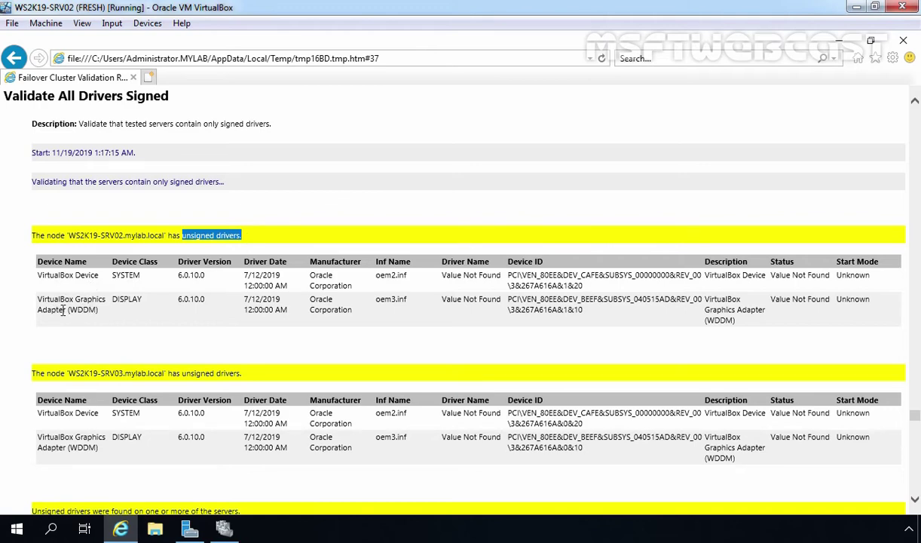
{"action": "scroll", "coordinate": [64, 312], "scroll_direction": "down", "scroll_amount": 1}
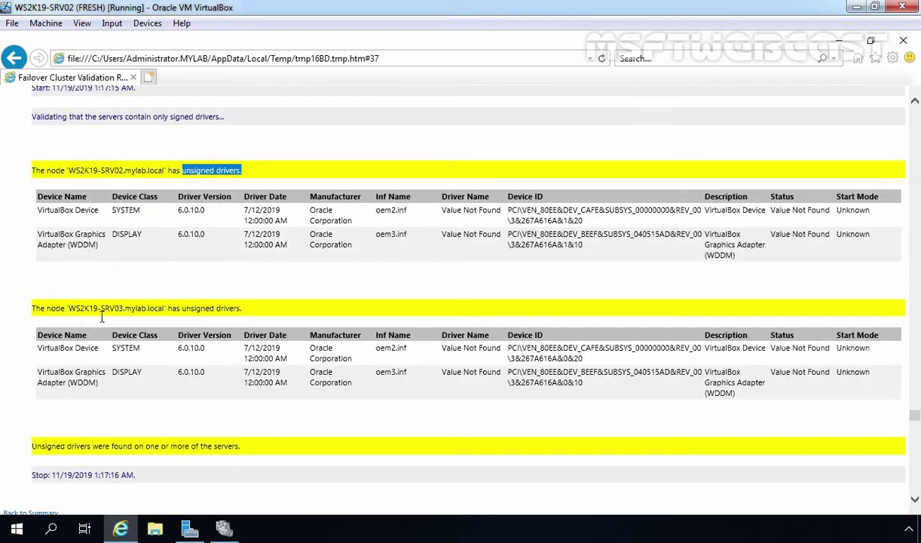
{"action": "left_click_drag", "start_coordinate": [68, 314], "coordinate": [157, 315]}
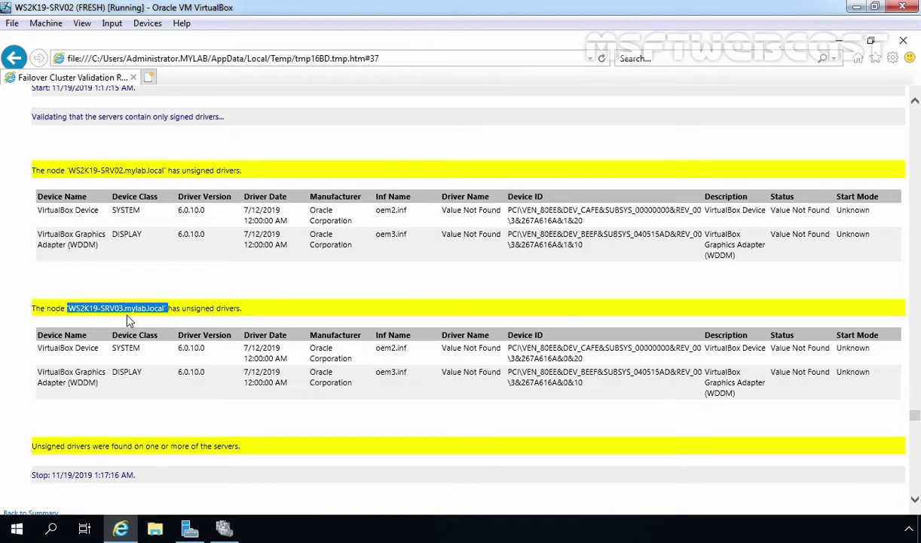
{"action": "left_click_drag", "start_coordinate": [915, 415], "coordinate": [918, 85]}
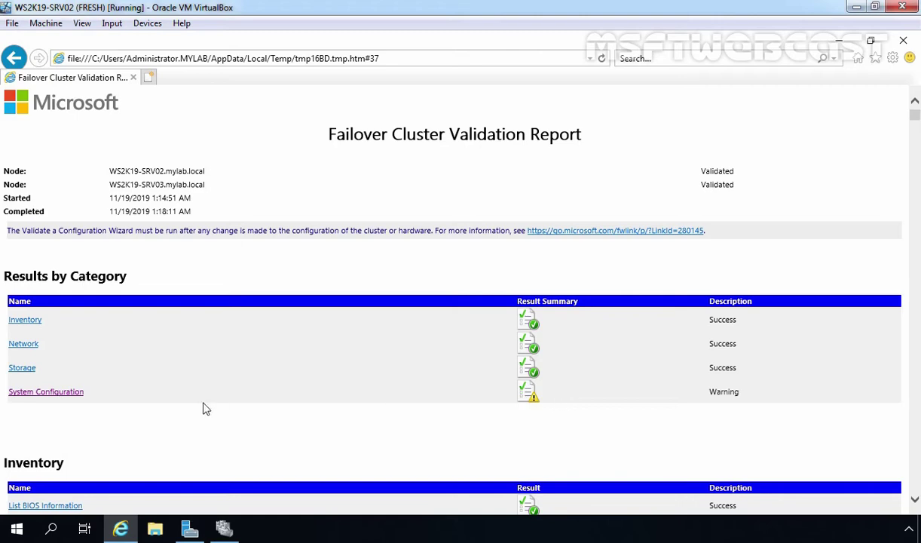
Review the Validate Software Update Levels warning, then save the report as an .mht archive in Documents.
{"action": "left_click", "coordinate": [46, 392]}
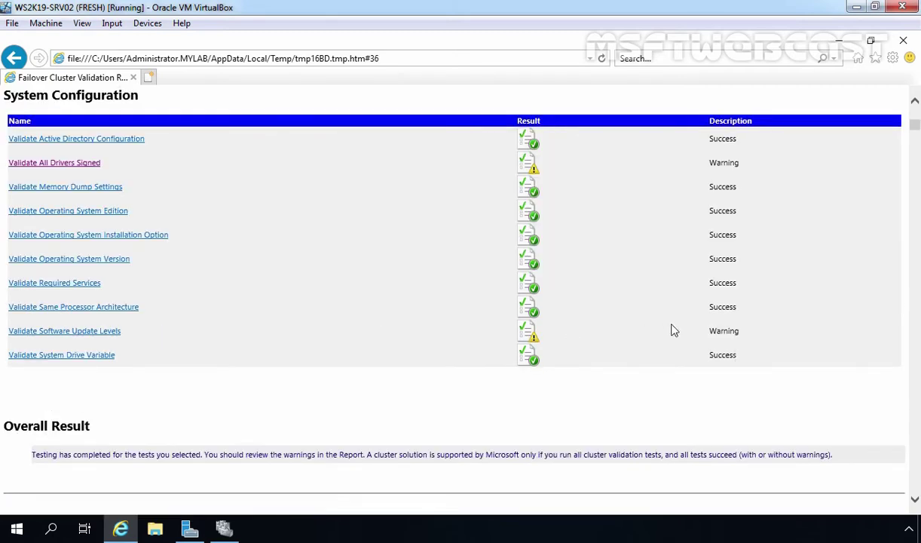
{"action": "left_click", "coordinate": [79, 333]}
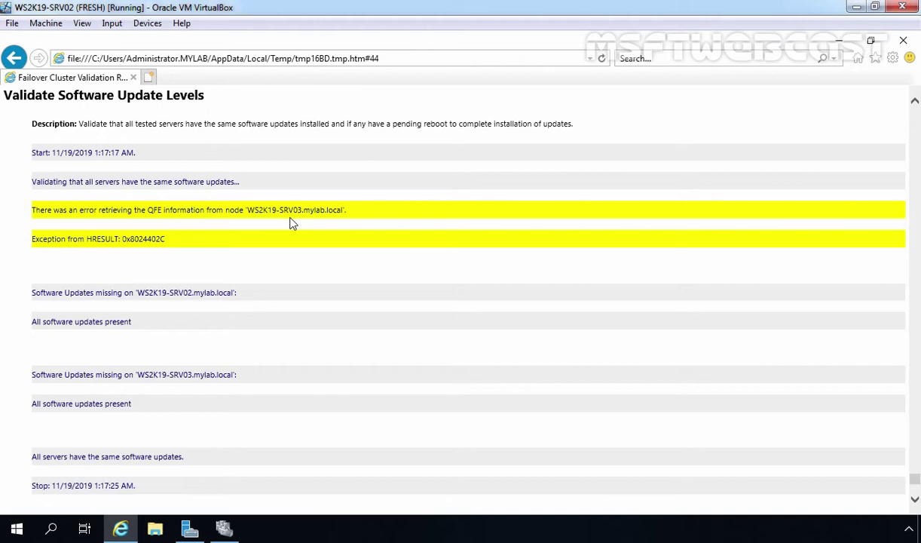
{"action": "key", "text": "alt"}
{"action": "left_click", "coordinate": [13, 93]}
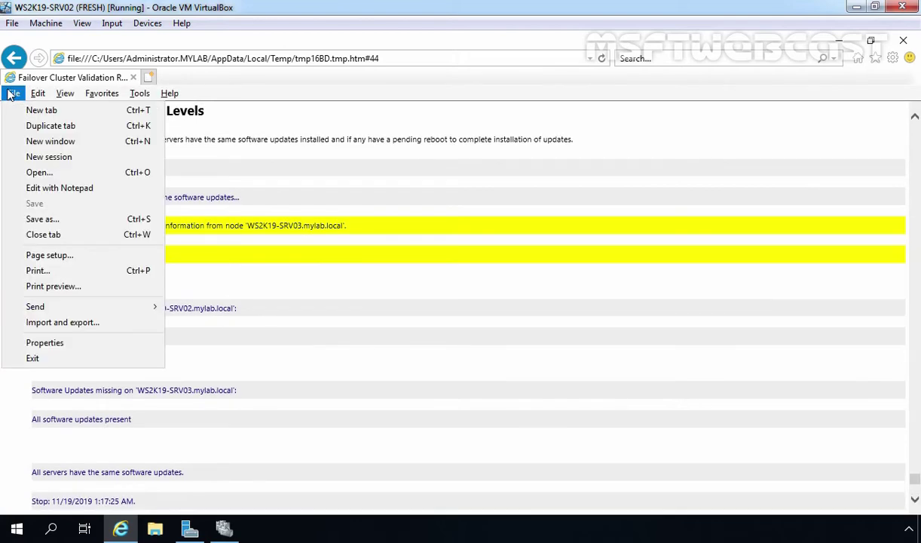
{"action": "key", "text": "Escape"}
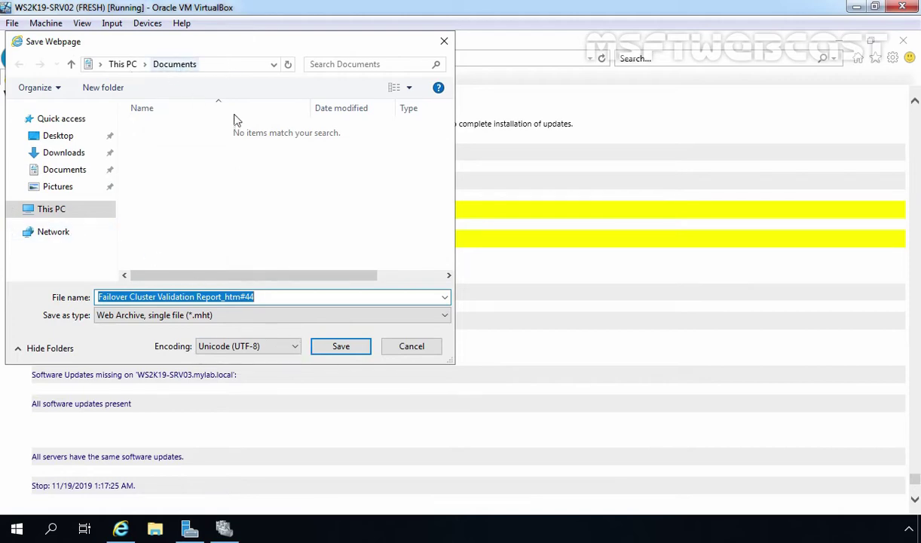
{"action": "left_click", "coordinate": [338, 347]}
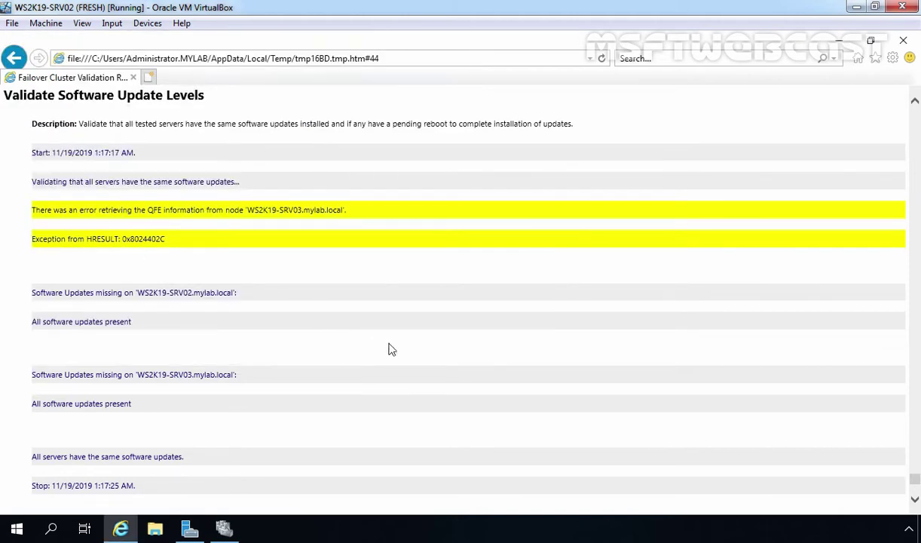
Close the Internet Explorer report and finish the Validate a Configuration Wizard.
{"action": "left_click", "coordinate": [902, 41]}
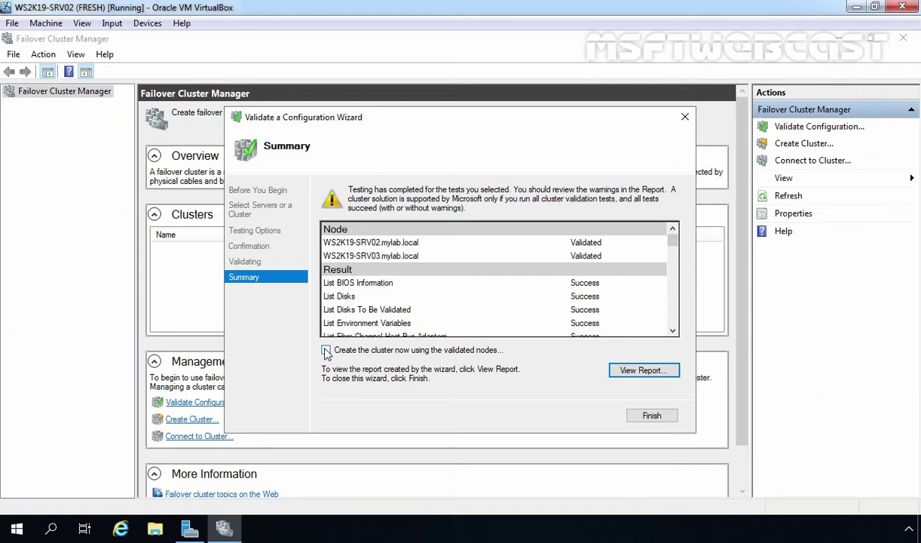
{"action": "left_click", "coordinate": [650, 419]}
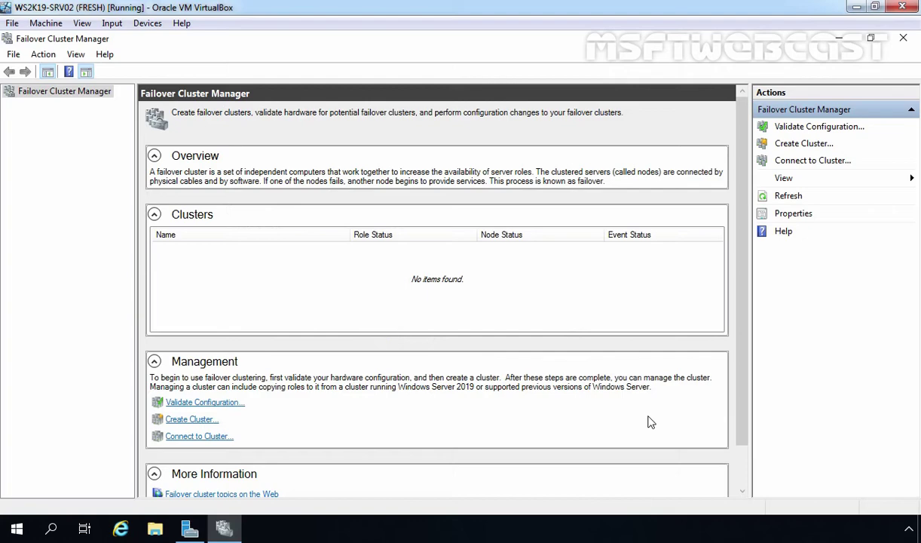
Start the Create Cluster Wizard with WS2K19-SRV02 and WS2K19-SRV03 selected as its servers.
{"action": "left_click", "coordinate": [804, 144]}
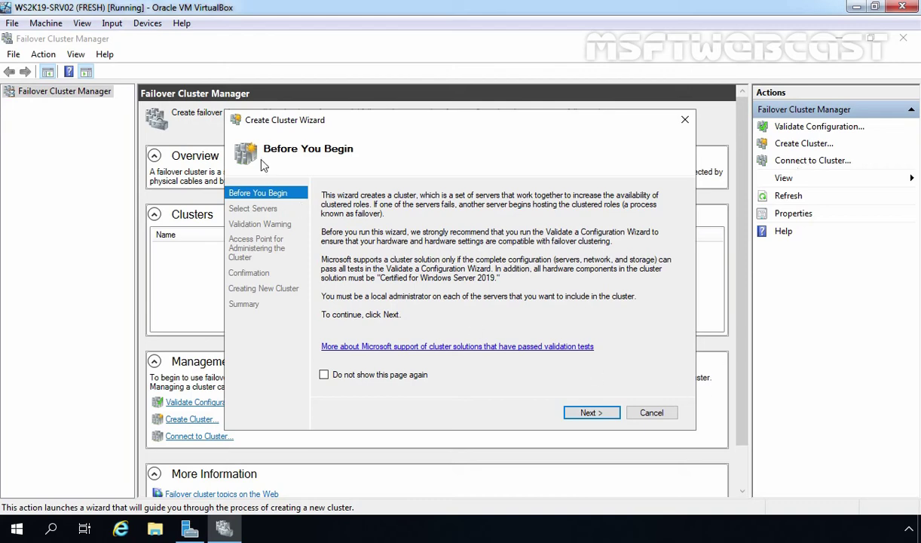
{"action": "left_click", "coordinate": [592, 414]}
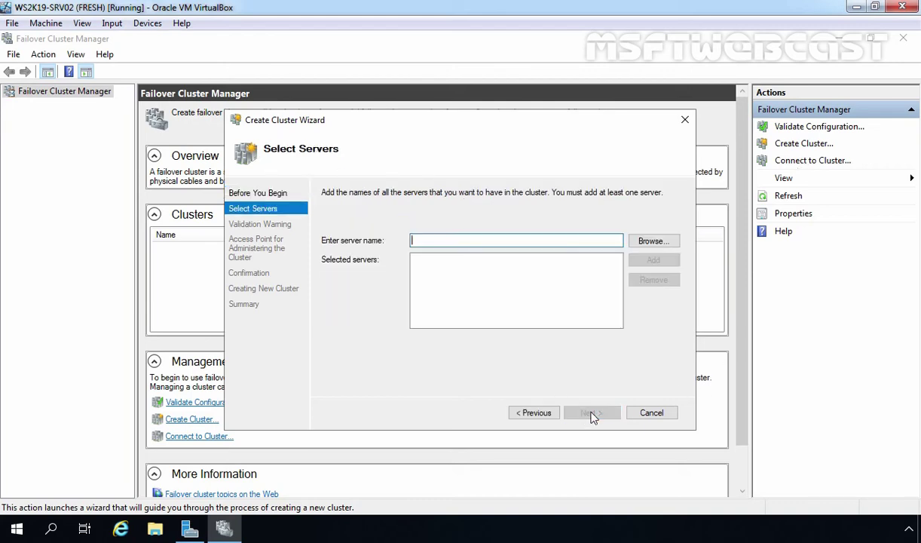
{"action": "left_click", "coordinate": [652, 242]}
{"action": "left_click", "coordinate": [268, 293]}
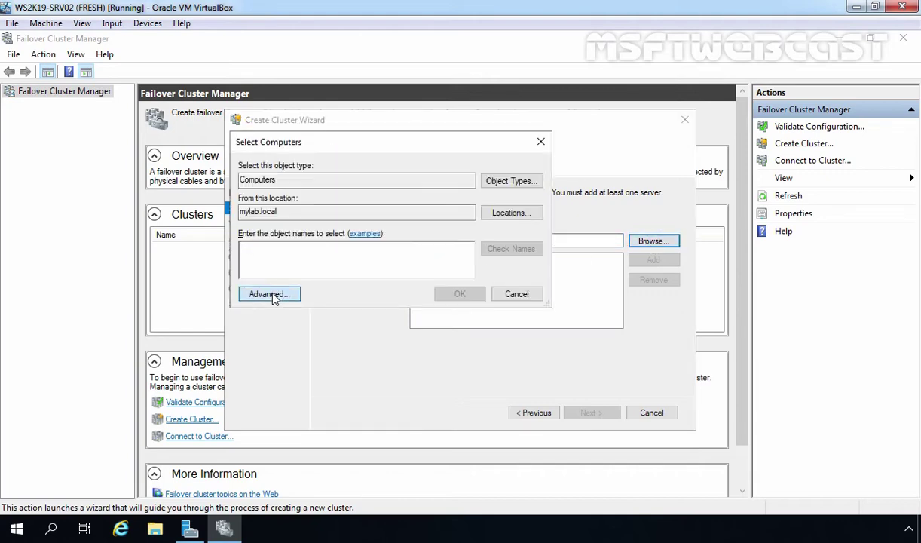
{"action": "left_click", "coordinate": [567, 247]}
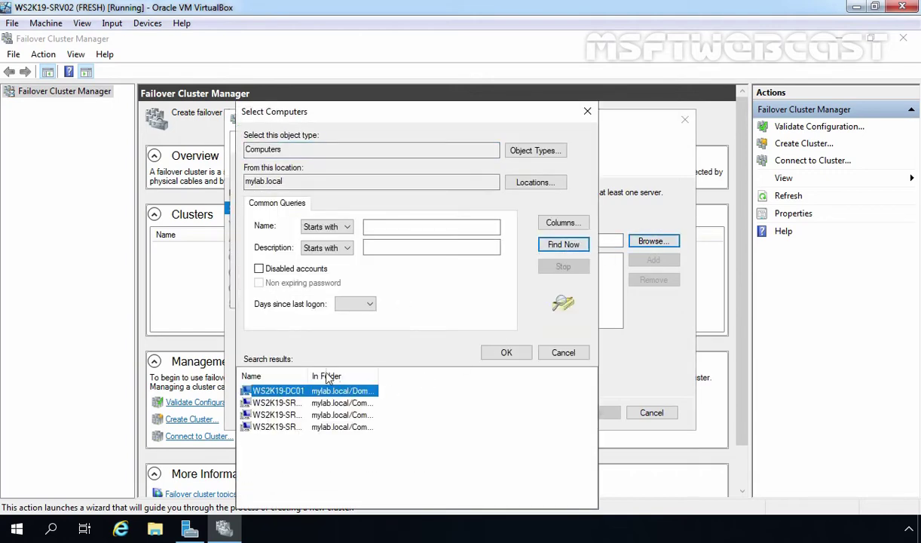
{"action": "double_click", "coordinate": [310, 372]}
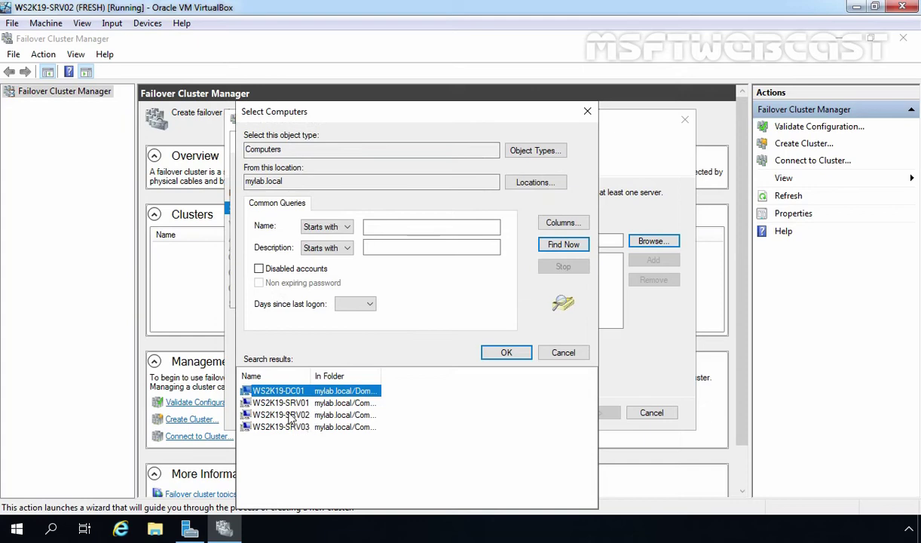
{"action": "left_click", "coordinate": [283, 414]}
{"action": "left_click", "coordinate": [289, 427], "text": "ctrl"}
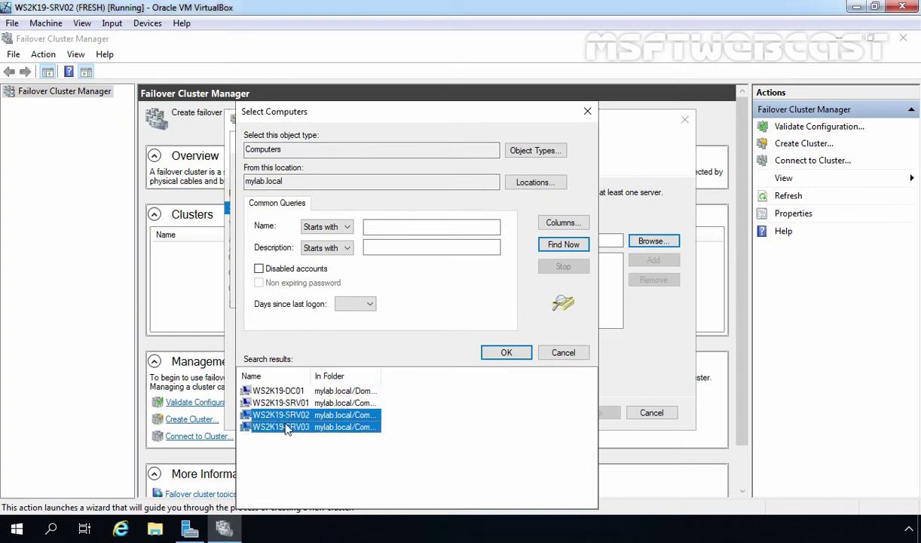
{"action": "left_click", "coordinate": [507, 352]}
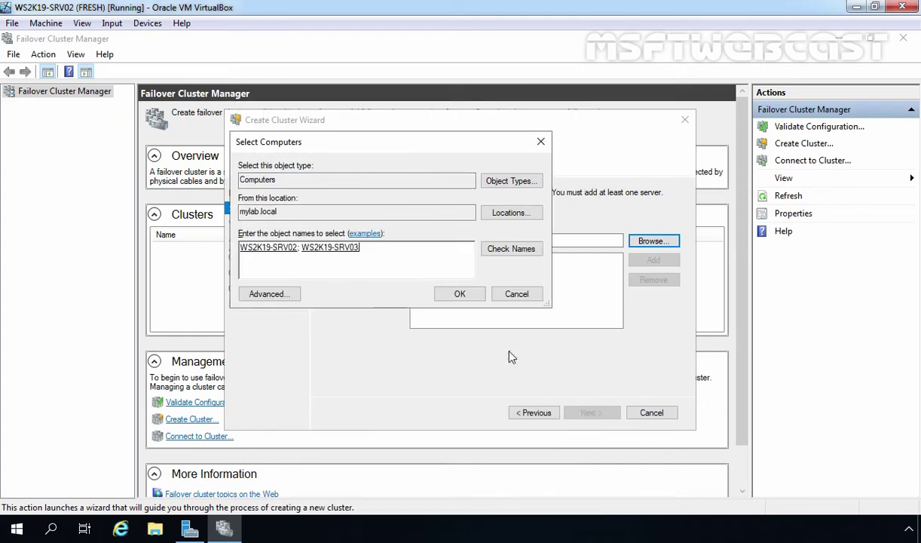
{"action": "left_click", "coordinate": [460, 296]}
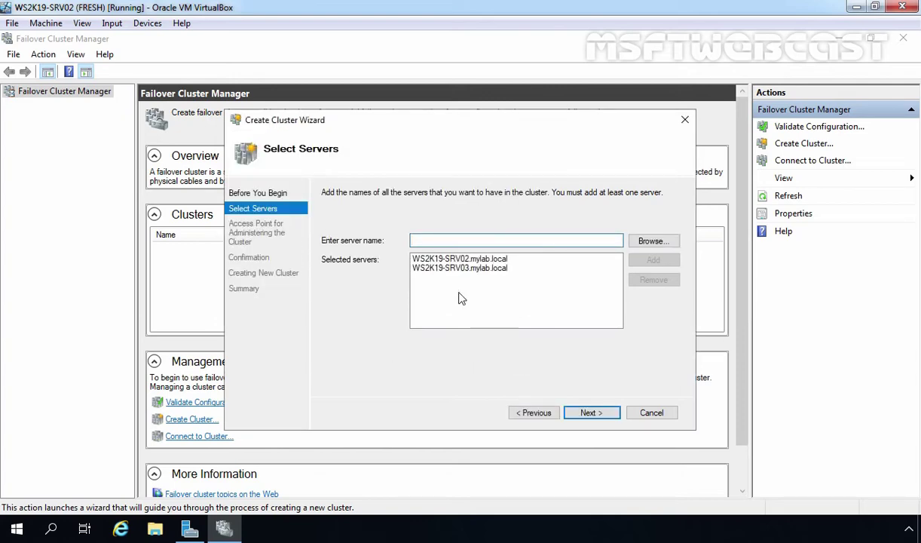
Name the cluster mylabcluster with static address 172.18.72.10 and proceed to confirmation.
{"action": "left_click", "coordinate": [590, 415]}
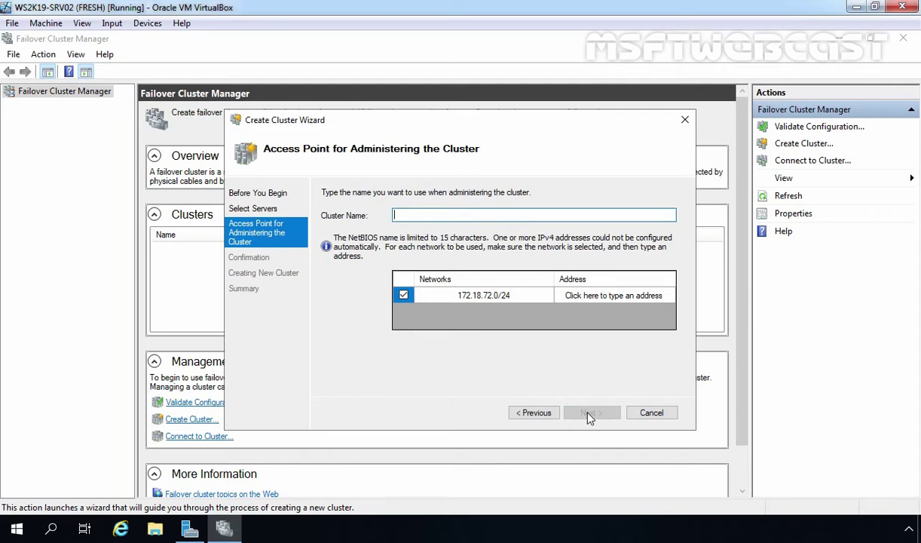
{"action": "type", "text": "mylabcluster"}
{"action": "left_click", "coordinate": [587, 299]}
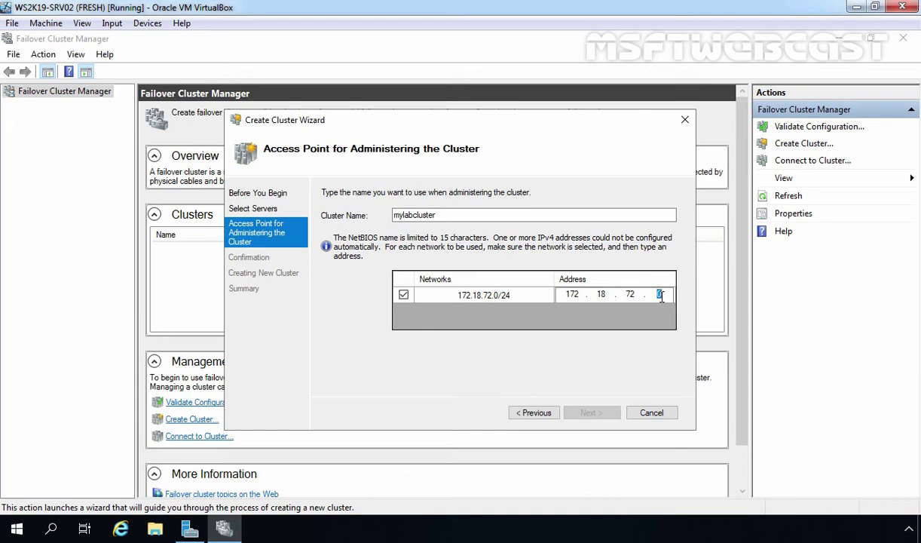
{"action": "type", "text": "10"}
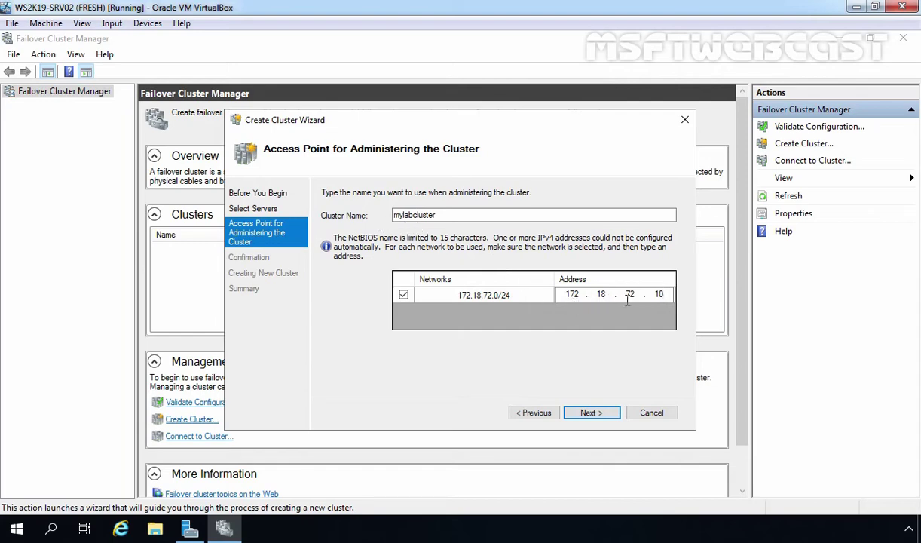
{"action": "left_click", "coordinate": [590, 413]}
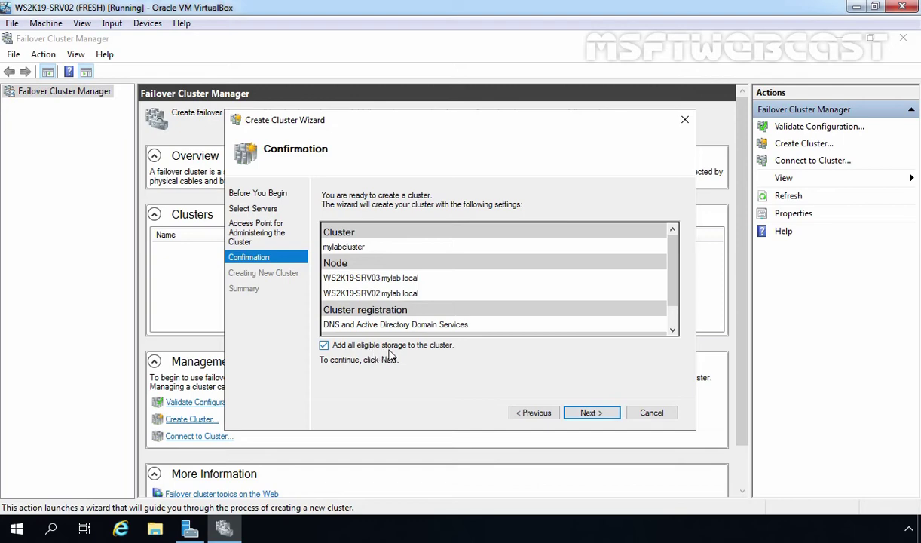
Create mylabcluster on both nodes and close the wizard once it completes.
{"action": "left_click", "coordinate": [590, 413]}
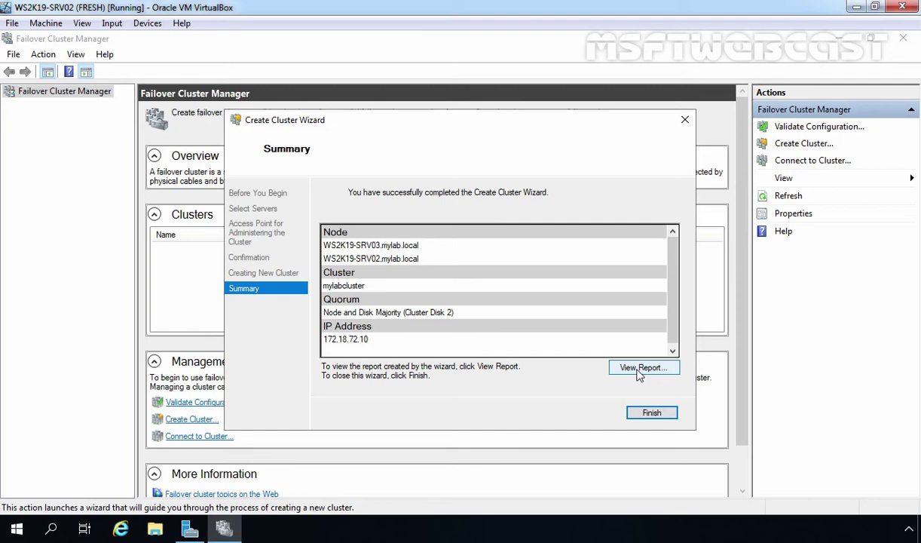
{"action": "left_click", "coordinate": [652, 413]}
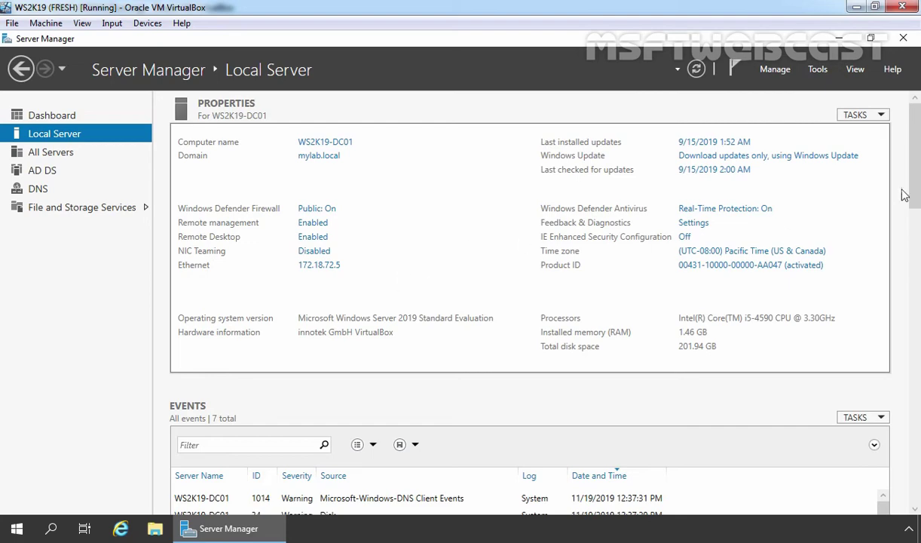
In Active Directory Users and Computers, view the Computers container showing the mylabcluster account.
{"action": "left_click", "coordinate": [814, 69]}
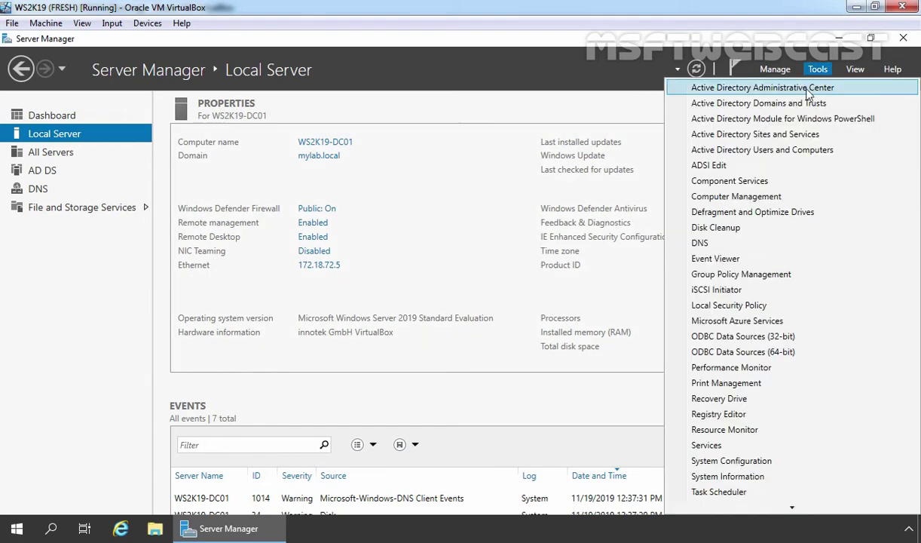
{"action": "left_click", "coordinate": [768, 150]}
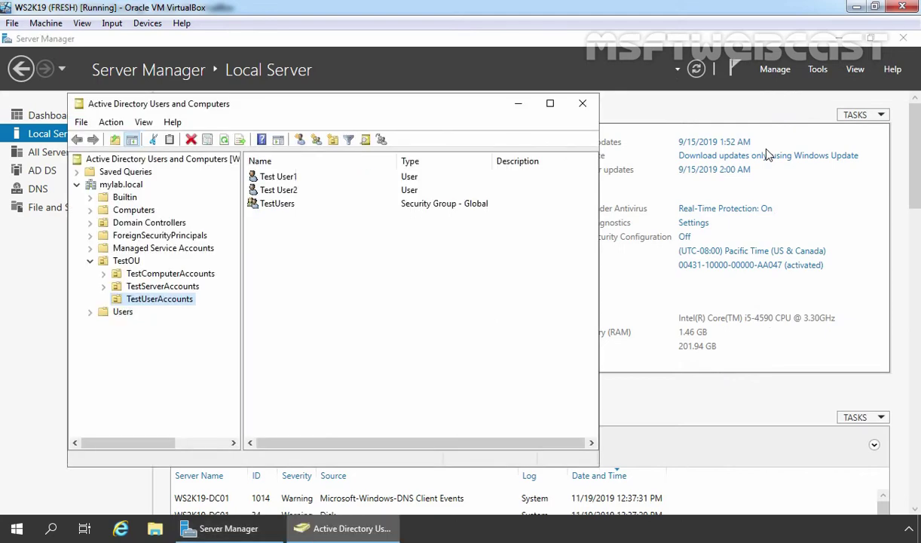
{"action": "left_click", "coordinate": [137, 210]}
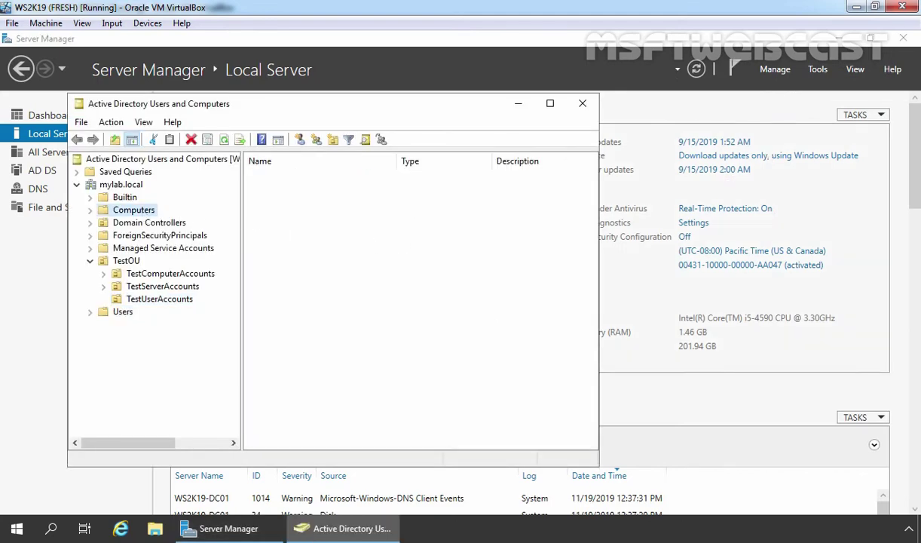
{"action": "left_click", "coordinate": [550, 104]}
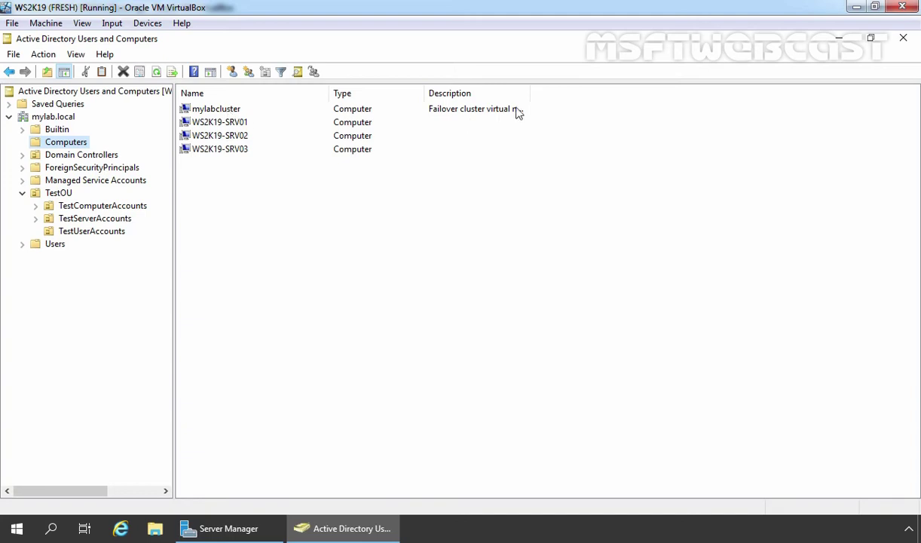
{"action": "left_click_drag", "start_coordinate": [528, 93], "coordinate": [727, 92]}
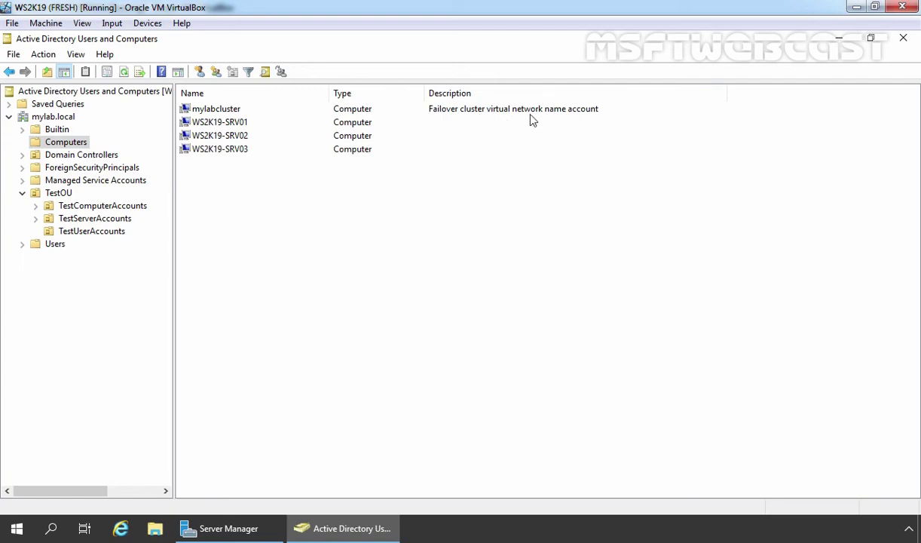
Launch the DNS console from Server Manager's Tools menu.
{"action": "left_click", "coordinate": [255, 529]}
{"action": "left_click", "coordinate": [818, 76]}
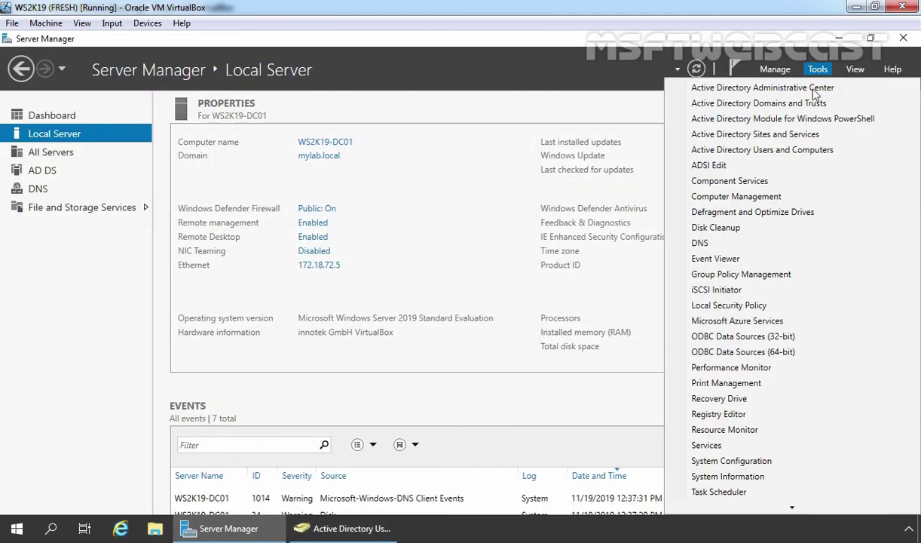
{"action": "left_click", "coordinate": [739, 245]}
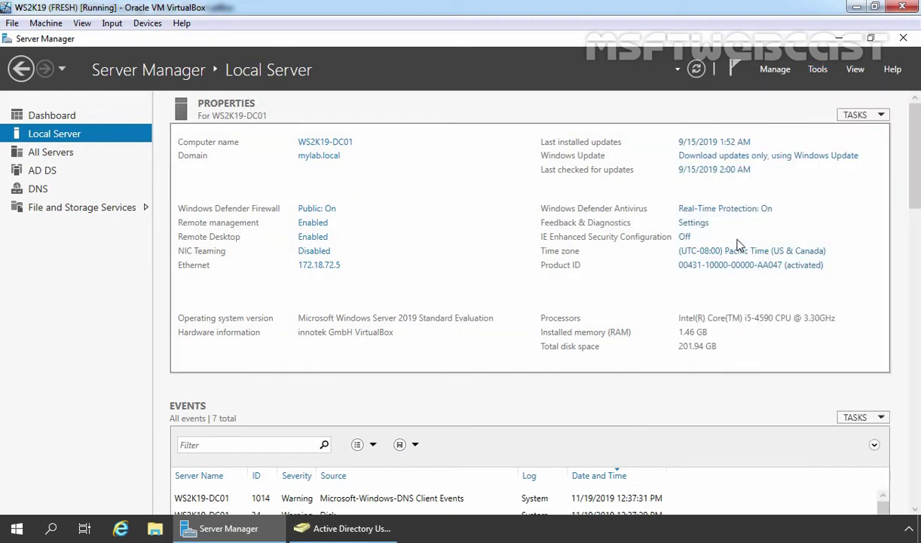
Verify the mylabcluster Host (A) record in mylab.local points to 172.18.72.10.
{"action": "double_click", "coordinate": [100, 119]}
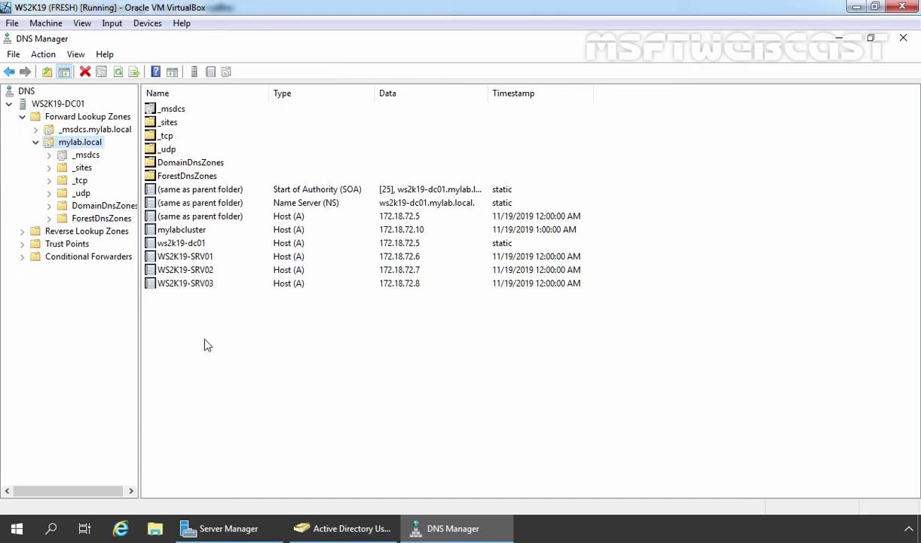
{"action": "left_click", "coordinate": [215, 230]}
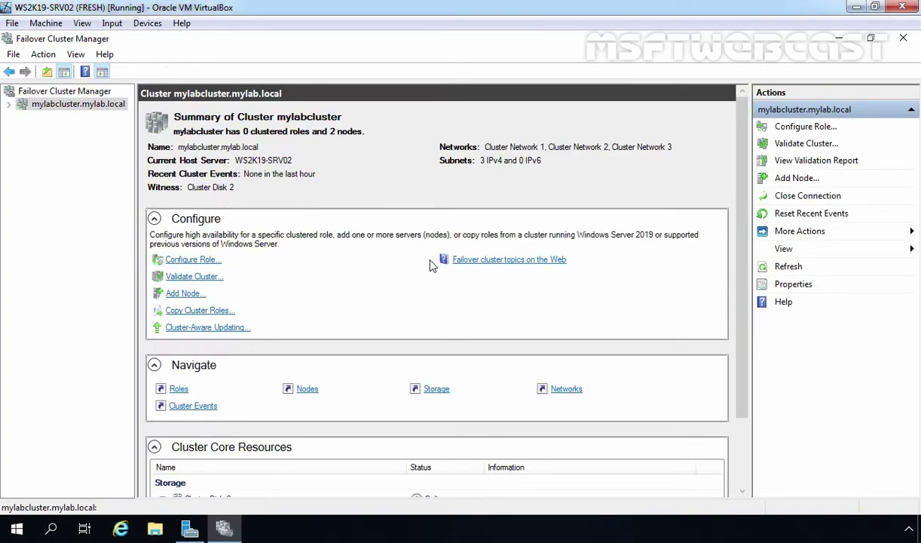
Expand mylabcluster.mylab.local, confirm both nodes are Up with one vote each, then view Storage.
{"action": "double_click", "coordinate": [86, 107]}
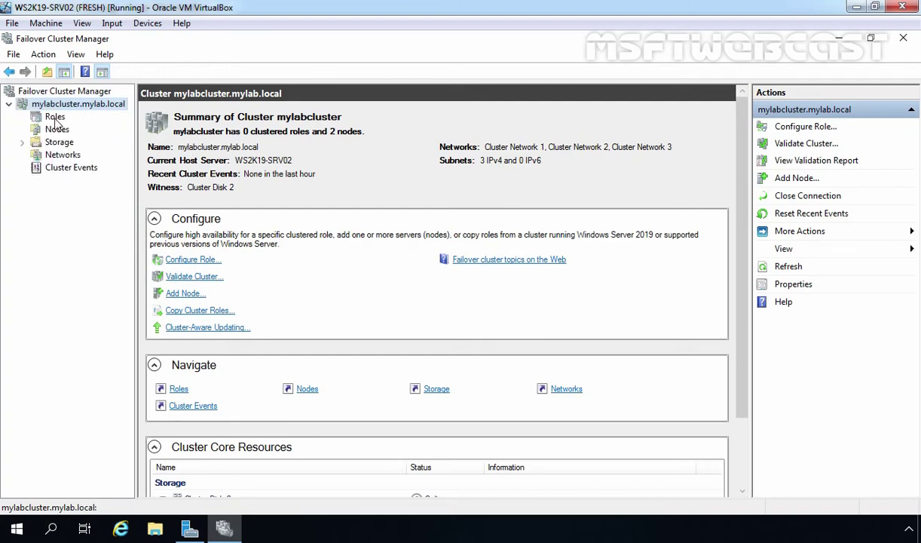
{"action": "left_click", "coordinate": [55, 130]}
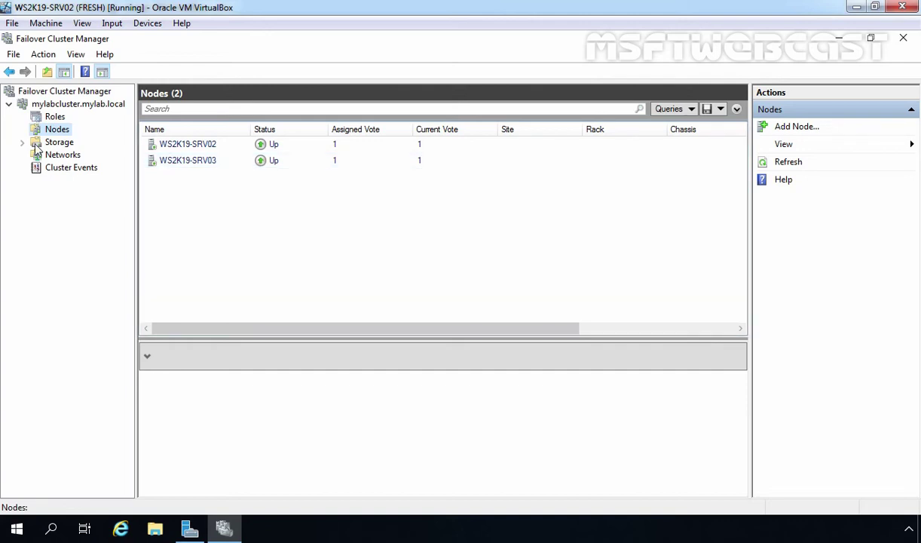
{"action": "left_click", "coordinate": [59, 142]}
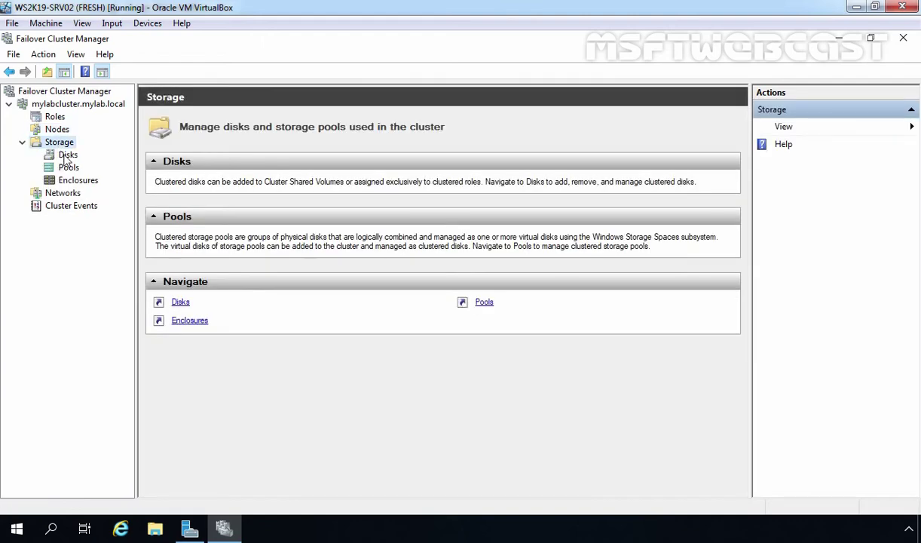
Inspect Cluster Disk 1 (100 GB) and Cluster Disk 2 (disk witness) volumes, then return to the cluster summary.
{"action": "left_click", "coordinate": [68, 154]}
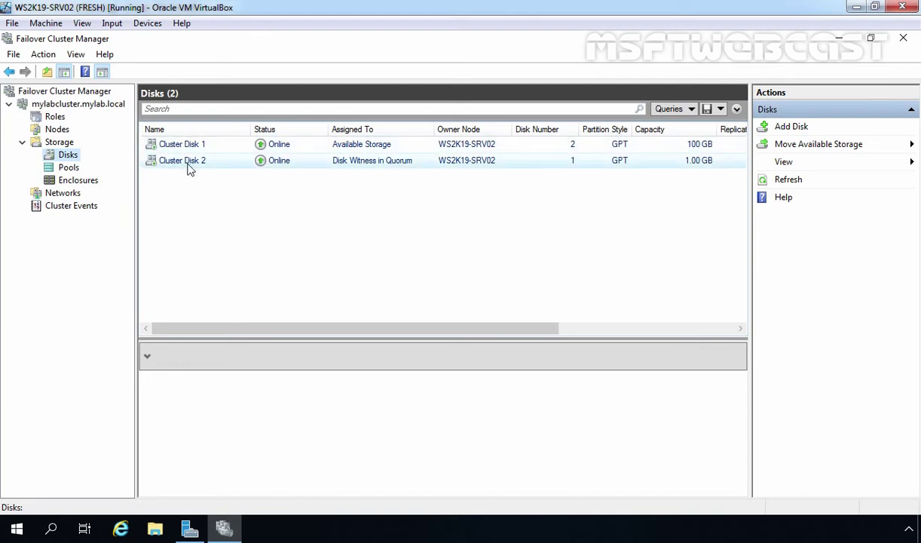
{"action": "left_click", "coordinate": [275, 144]}
{"action": "left_click", "coordinate": [355, 144]}
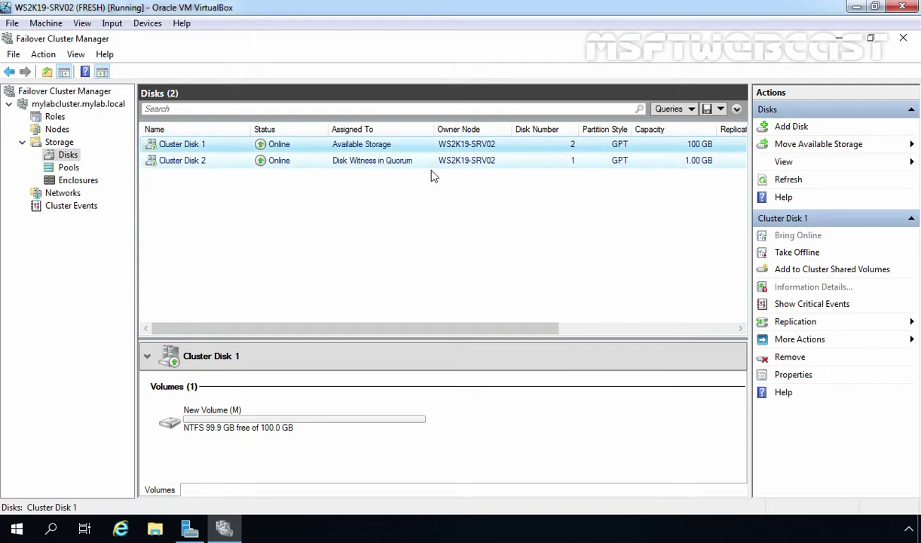
{"action": "left_click", "coordinate": [272, 160]}
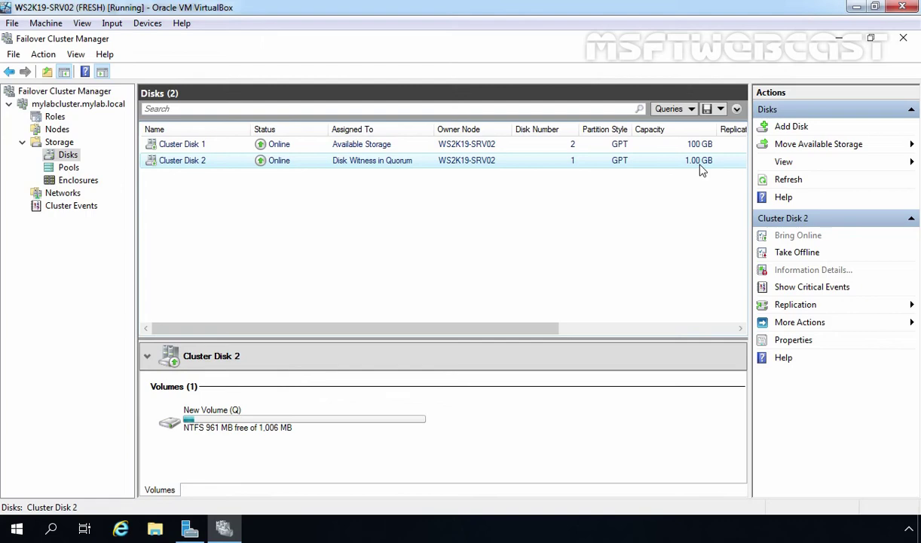
{"action": "left_click", "coordinate": [65, 107]}
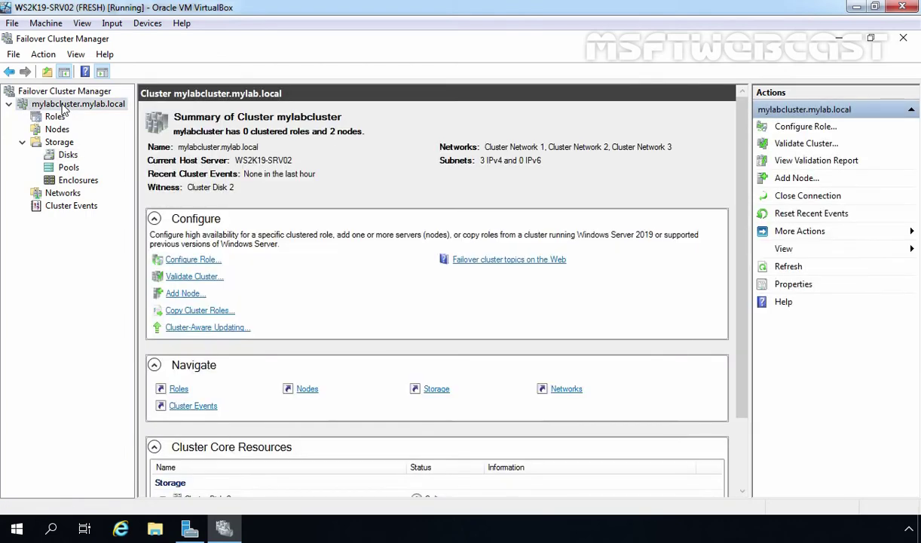
Start the Configure Cluster Quorum wizard for mylabcluster and choose to select the quorum witness.
{"action": "right_click", "coordinate": [65, 110]}
{"action": "mouse_move", "coordinate": [114, 227]}
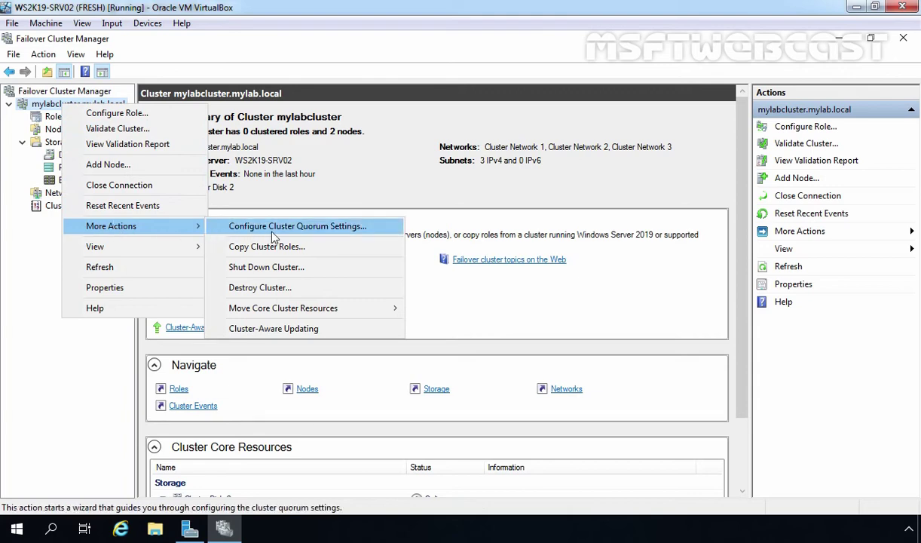
{"action": "left_click", "coordinate": [299, 228]}
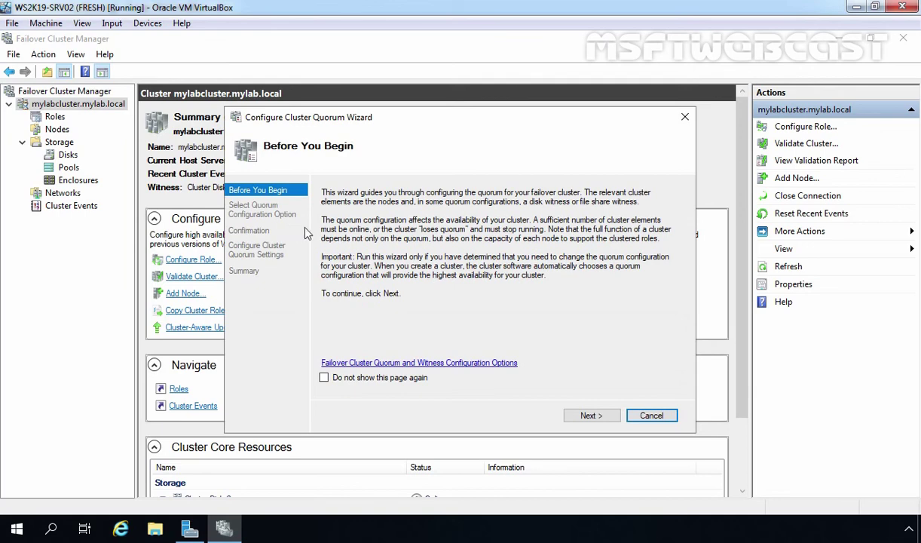
{"action": "left_click", "coordinate": [588, 417]}
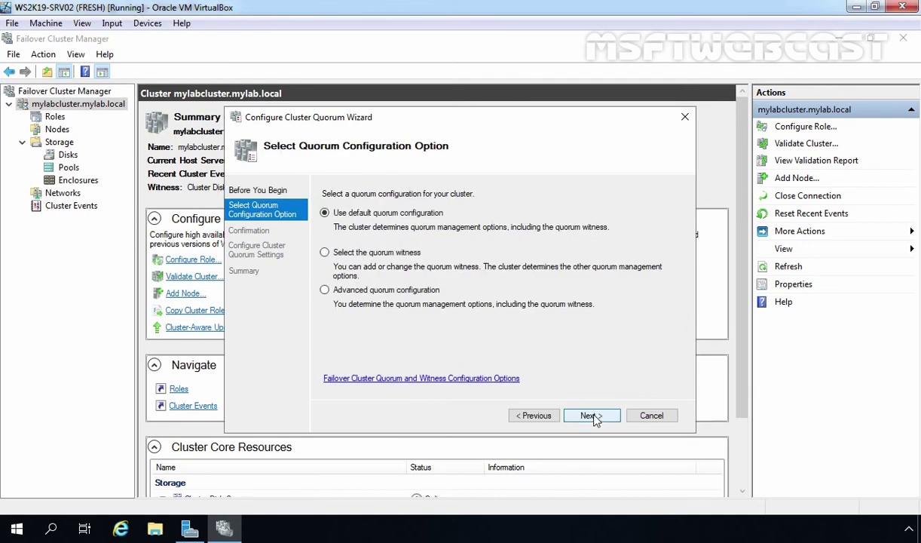
{"action": "left_click", "coordinate": [325, 254]}
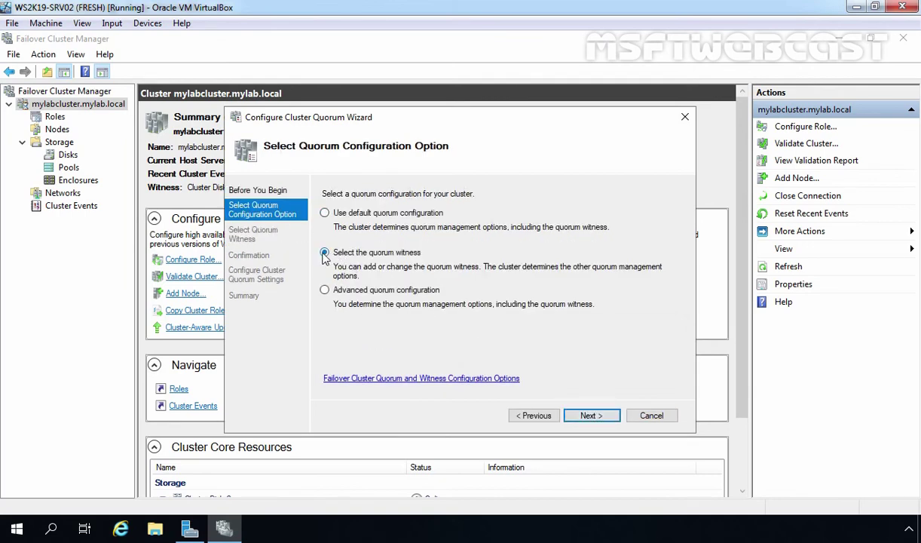
{"action": "left_click", "coordinate": [590, 417]}
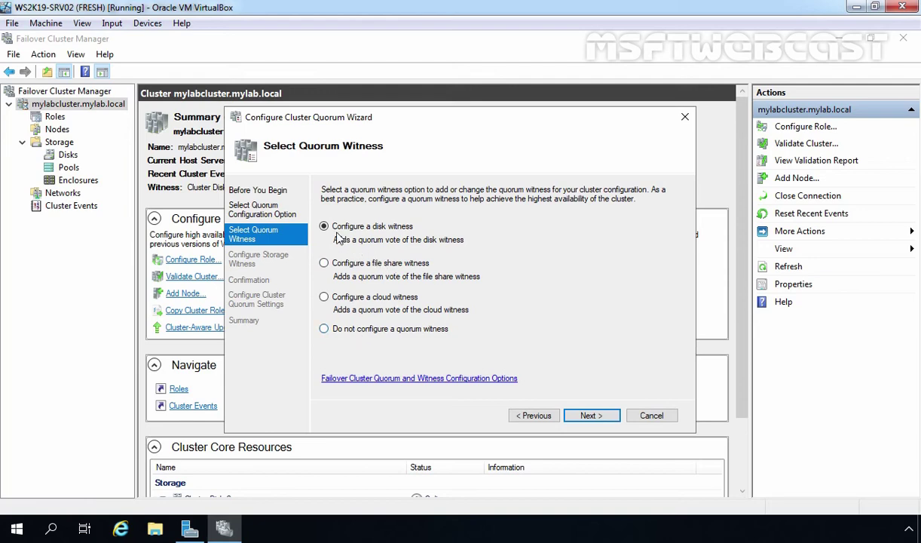
Choose a disk witness using Cluster Disk 2 and finish the quorum wizard.
{"action": "left_click", "coordinate": [587, 417]}
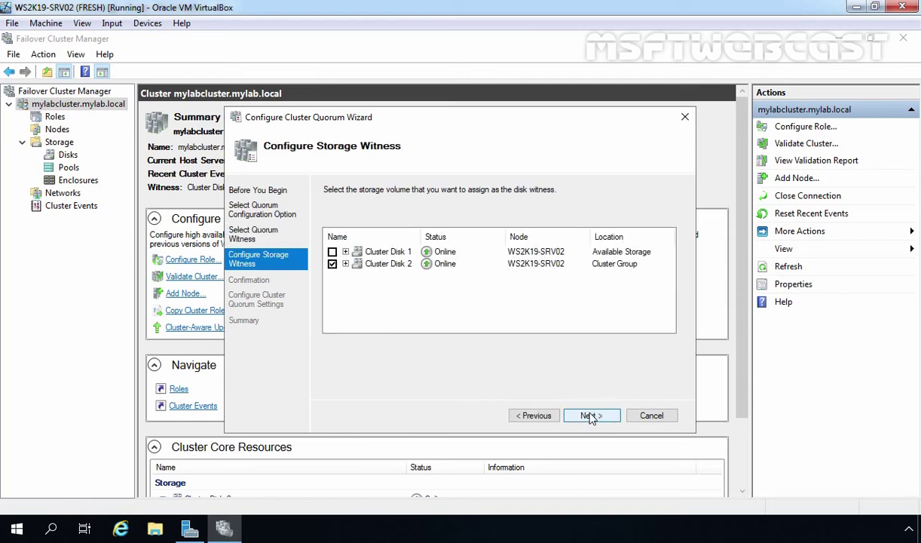
{"action": "left_click", "coordinate": [345, 264]}
{"action": "left_click", "coordinate": [346, 252]}
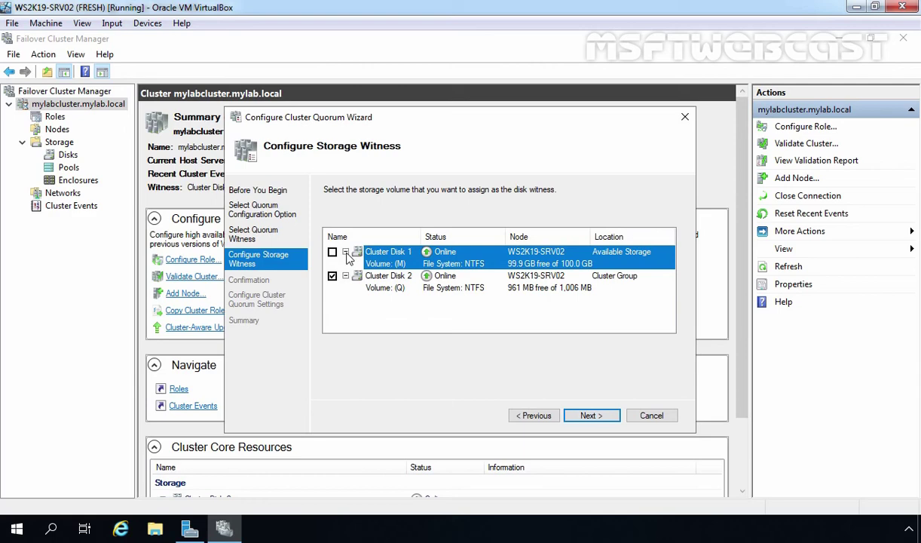
{"action": "left_click", "coordinate": [518, 282]}
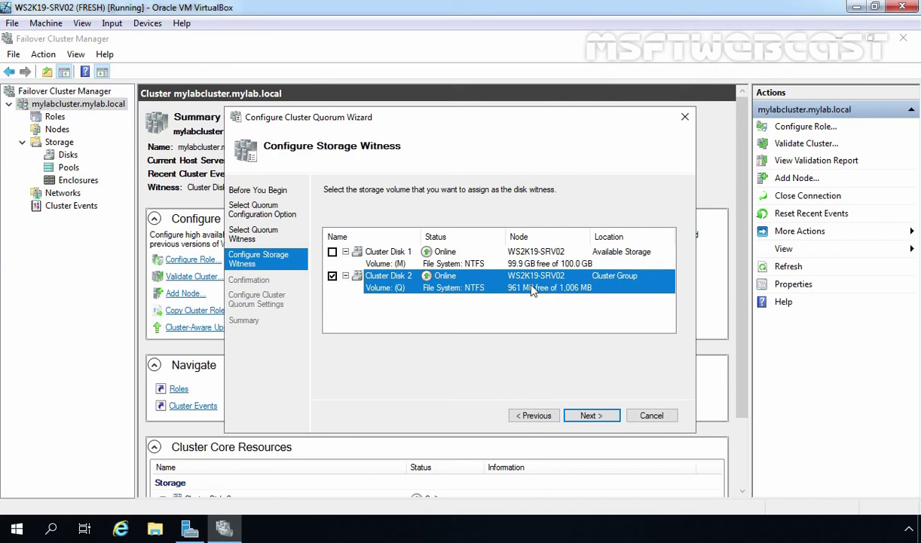
{"action": "left_click", "coordinate": [590, 415]}
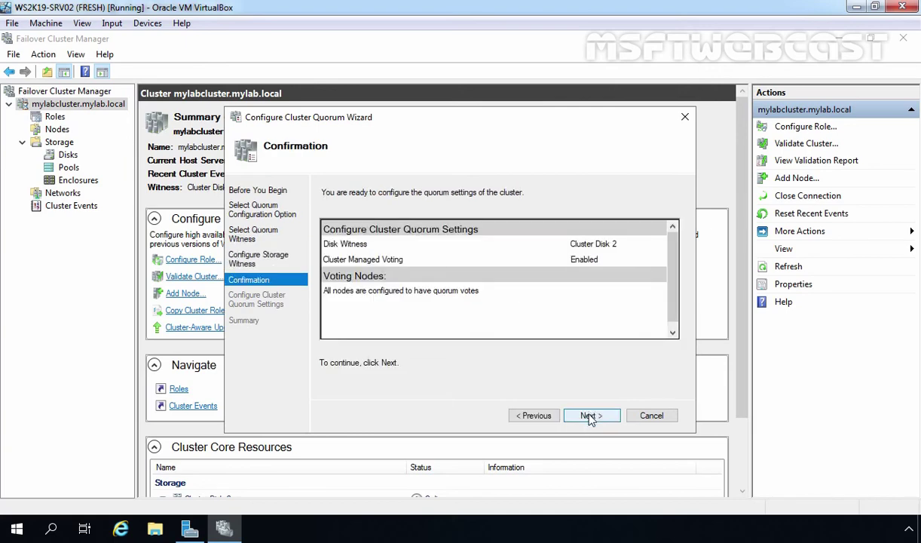
{"action": "left_click", "coordinate": [590, 415]}
{"action": "left_click", "coordinate": [651, 416]}
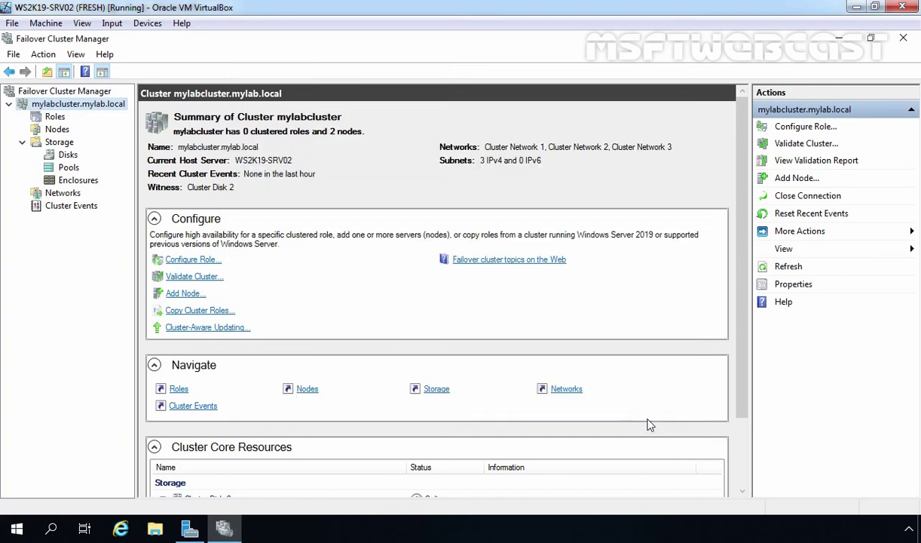
Rename Cluster Network 1 (subnet 172.18.72.0/24) to 'Domain Network' in its properties.
{"action": "left_click", "coordinate": [63, 193]}
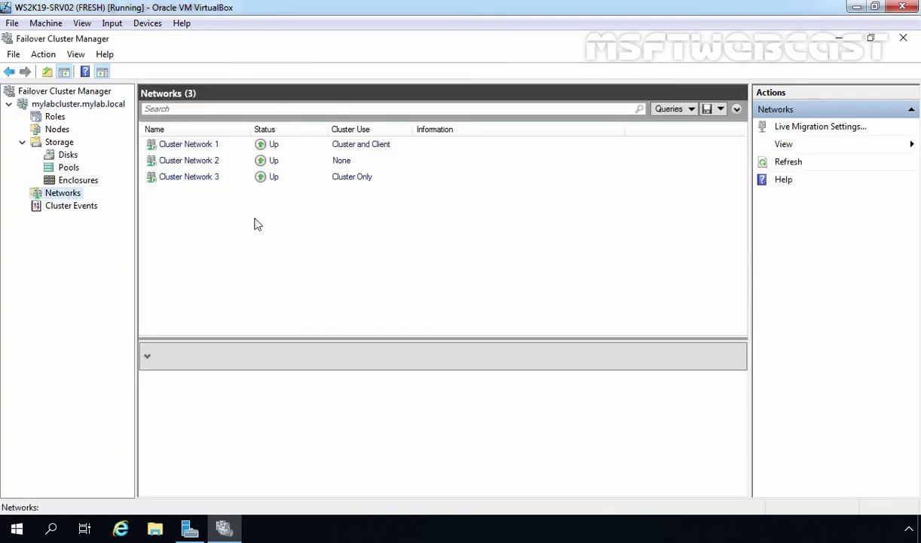
{"action": "left_click", "coordinate": [181, 147]}
{"action": "right_click", "coordinate": [181, 149]}
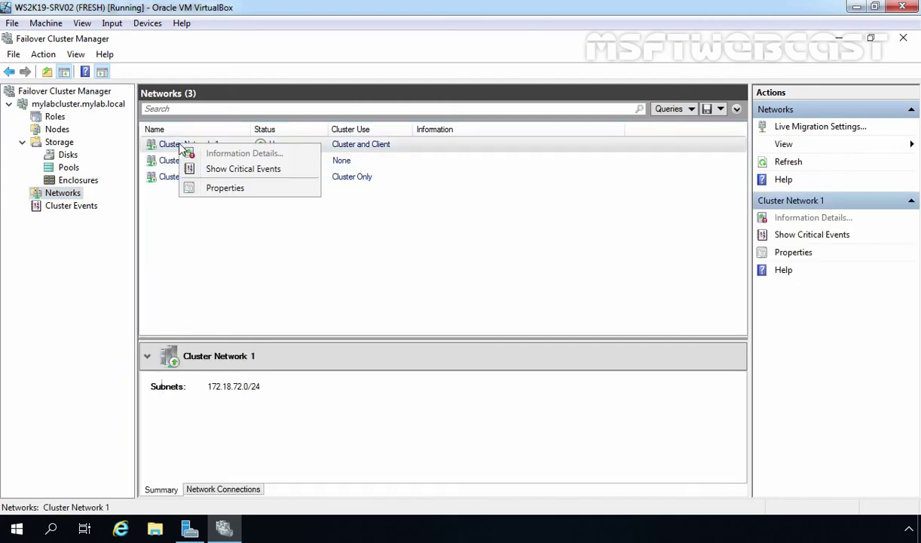
{"action": "left_click", "coordinate": [218, 188]}
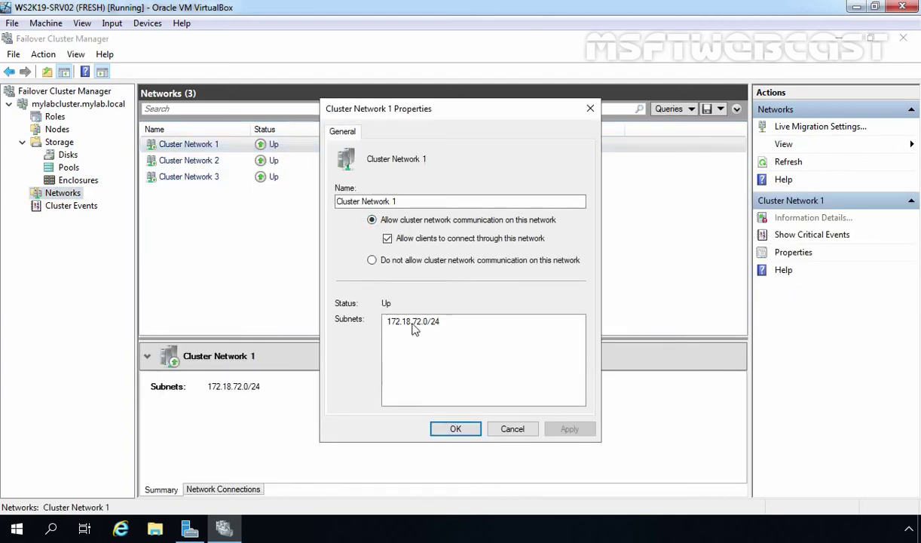
{"action": "left_click_drag", "start_coordinate": [397, 200], "coordinate": [304, 202]}
{"action": "type", "text": "Domain Network"}
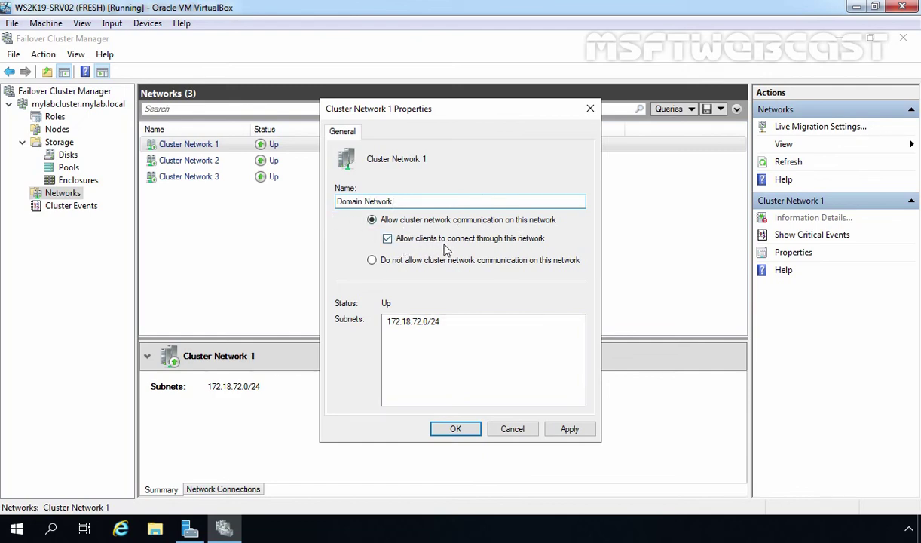
{"action": "left_click", "coordinate": [569, 428]}
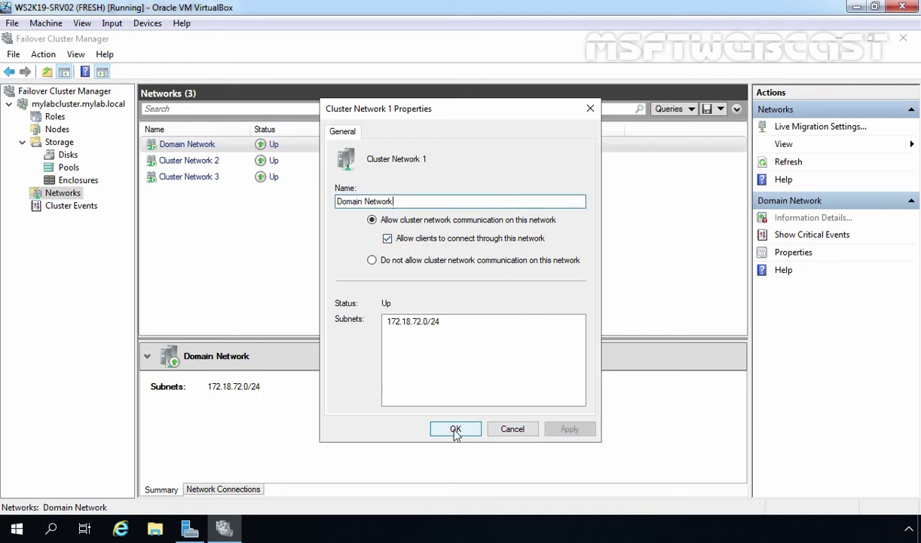
{"action": "left_click", "coordinate": [455, 429]}
Rename Cluster Network 2 (subnet 192.168.72.0/24) to 'iSCSI Network' in its properties.
{"action": "left_click", "coordinate": [182, 163]}
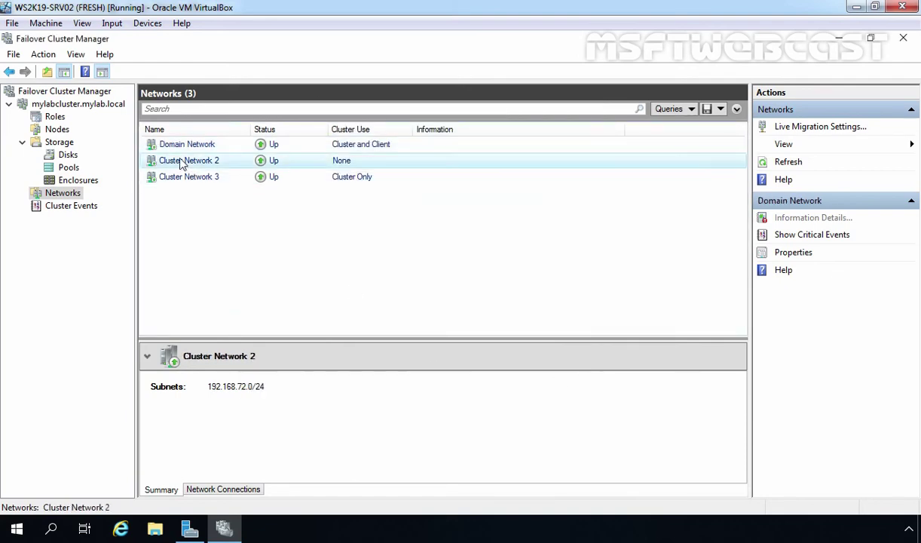
{"action": "right_click", "coordinate": [182, 163]}
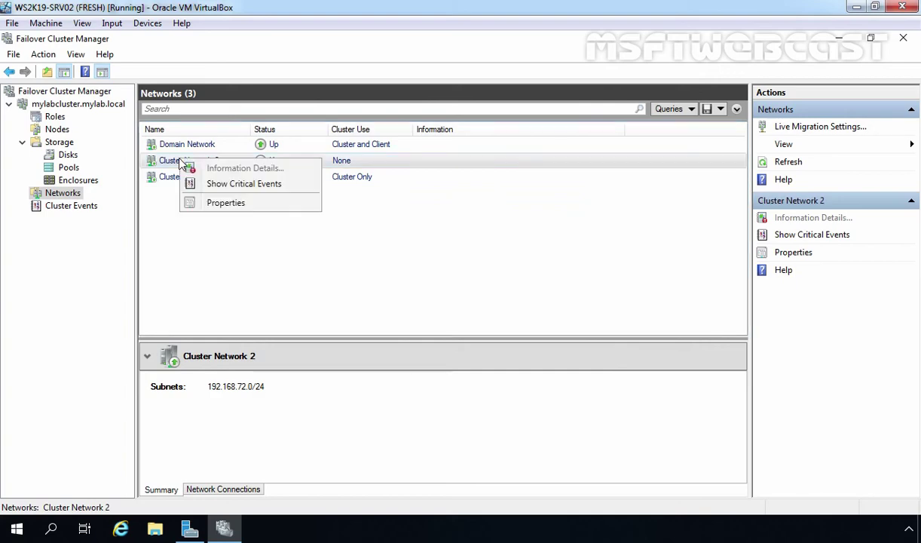
{"action": "left_click", "coordinate": [203, 204]}
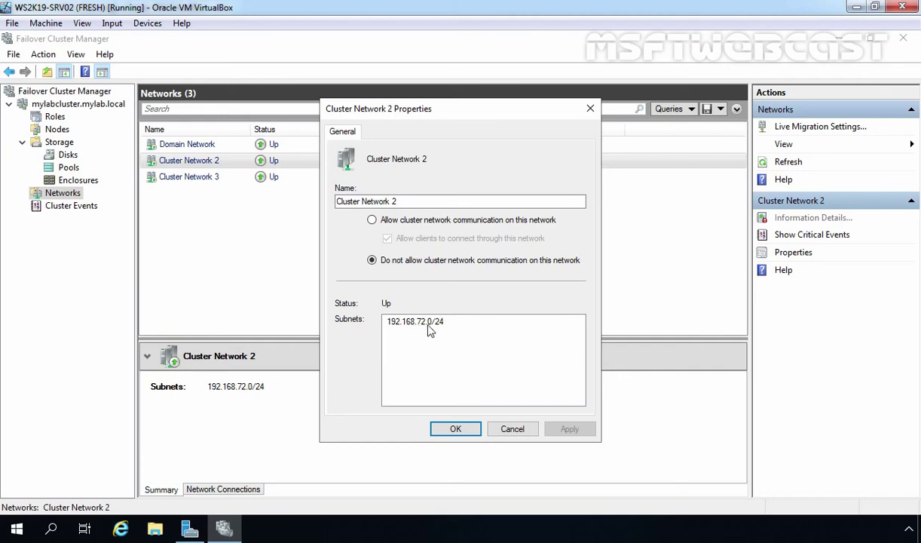
{"action": "left_click_drag", "start_coordinate": [406, 201], "coordinate": [294, 200]}
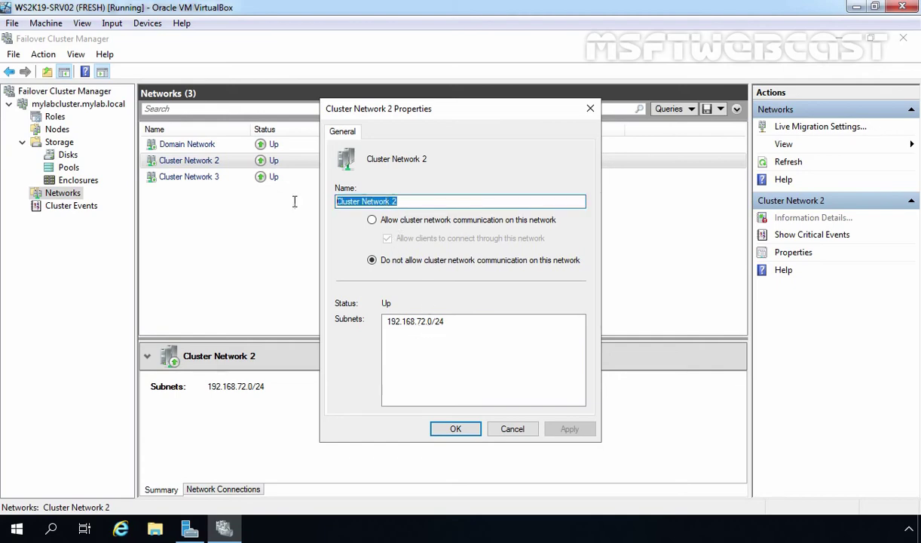
{"action": "type", "text": "iSCSI Network"}
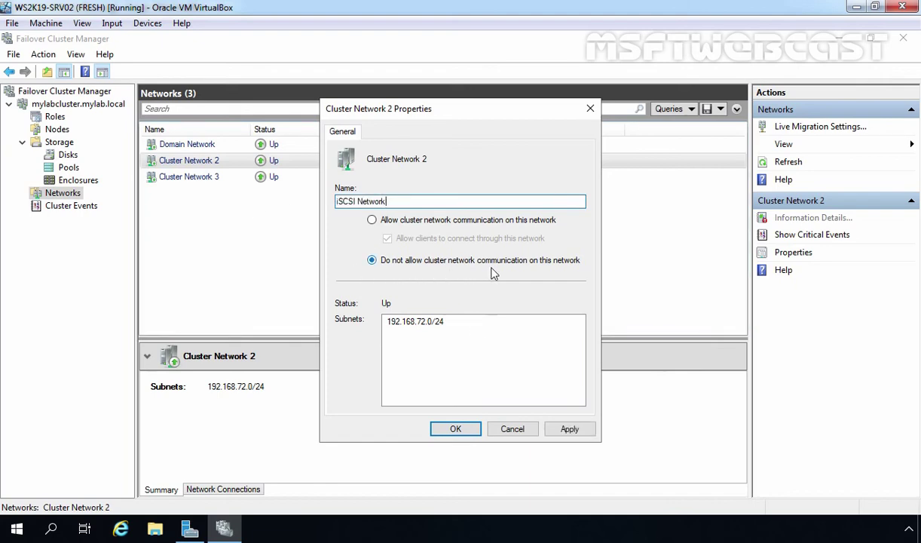
{"action": "left_click", "coordinate": [569, 431]}
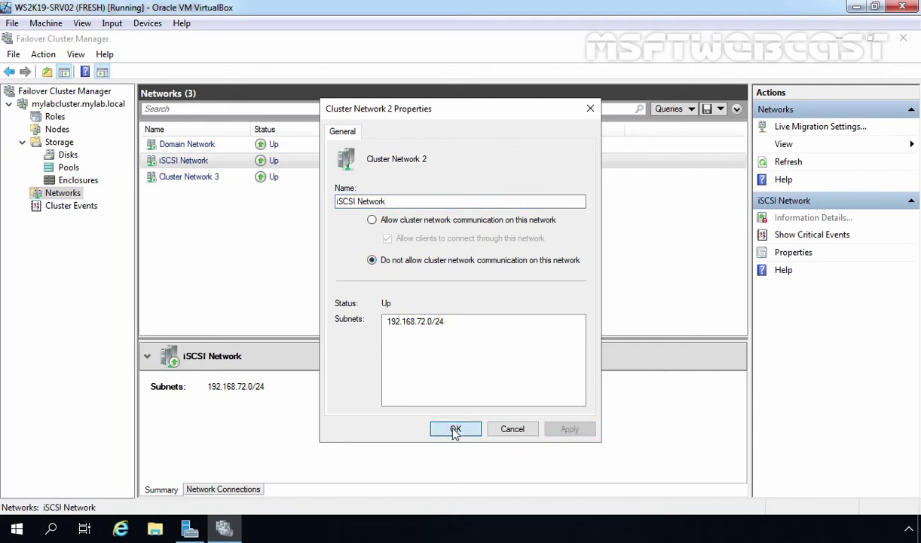
{"action": "left_click", "coordinate": [456, 430]}
{"action": "left_click", "coordinate": [181, 178]}
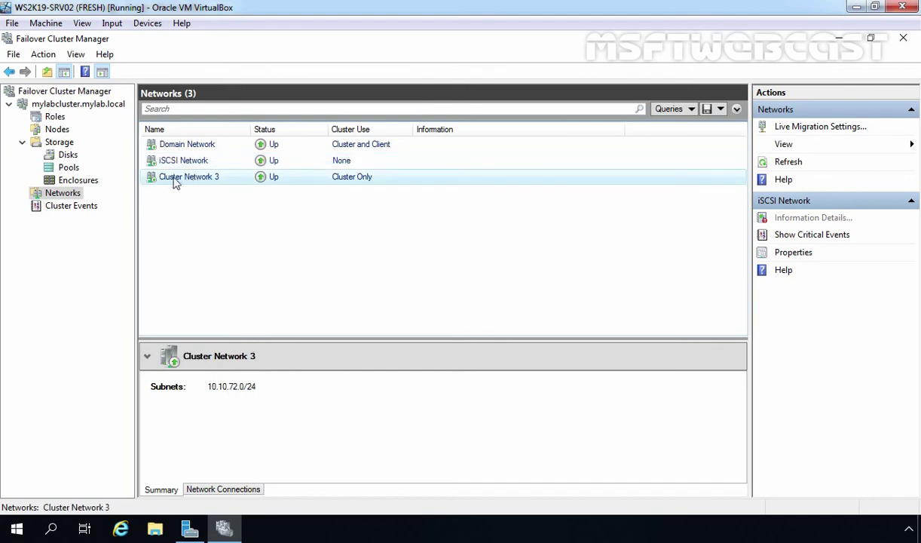
Rename Cluster Network 3 (subnet 10.10.72.0/24) to 'Cluster Network' by removing the trailing 3.
{"action": "right_click", "coordinate": [179, 183]}
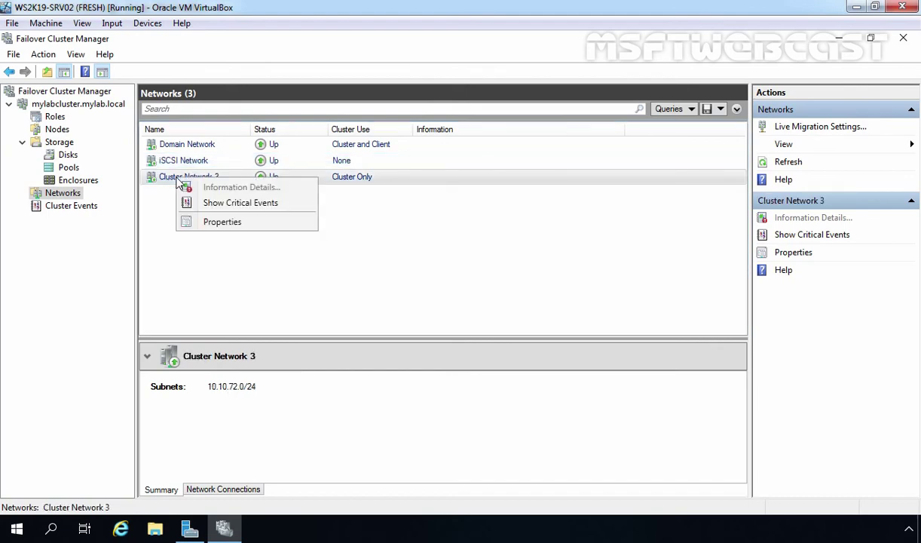
{"action": "left_click", "coordinate": [217, 223]}
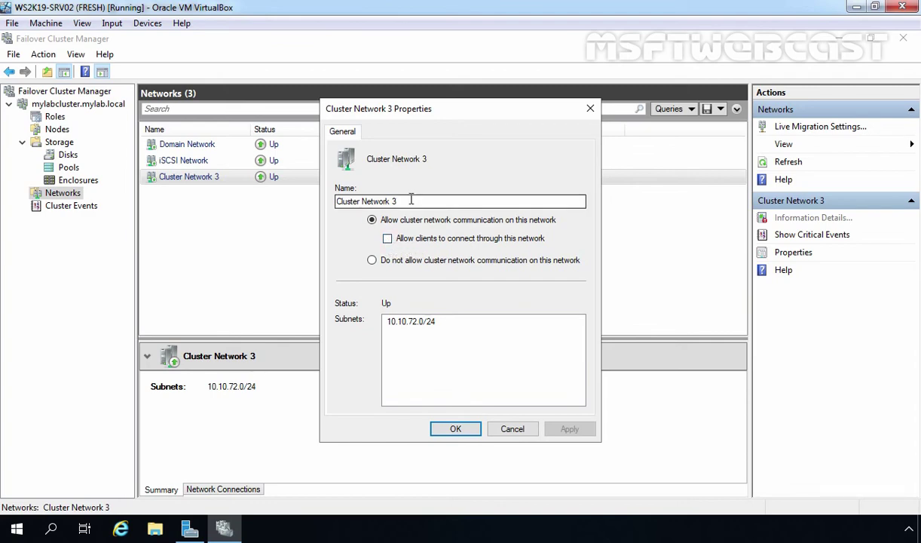
{"action": "left_click_drag", "start_coordinate": [398, 202], "coordinate": [286, 199]}
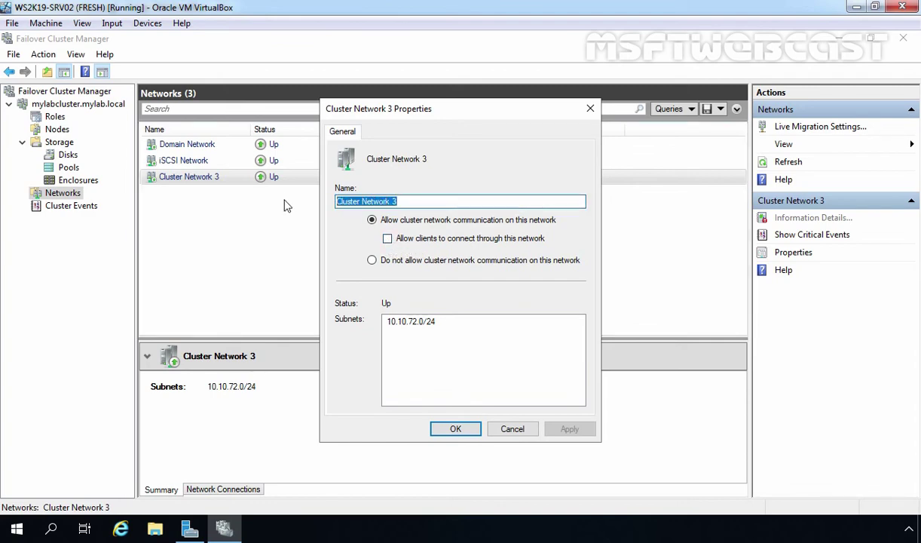
{"action": "key", "text": "End"}
{"action": "key", "text": "BackSpace"}
{"action": "key", "text": "BackSpace"}
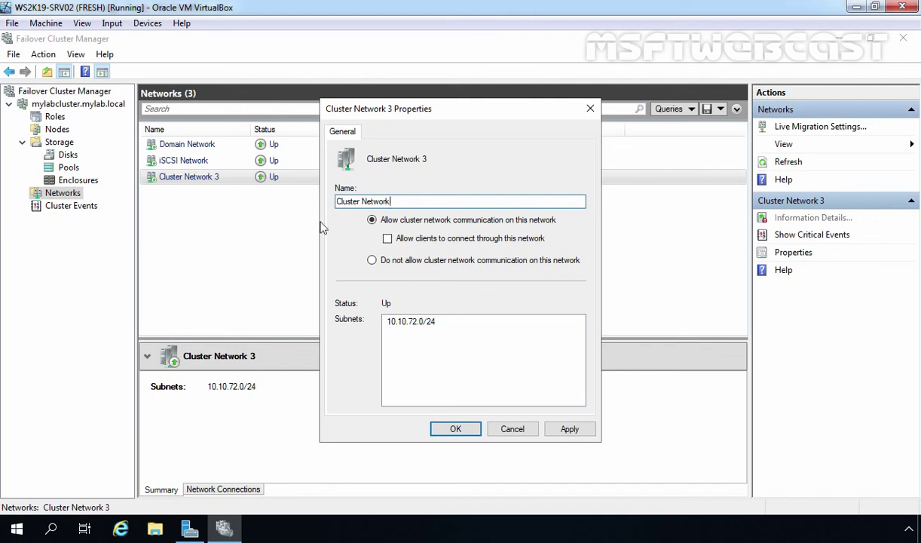
{"action": "left_click", "coordinate": [570, 429]}
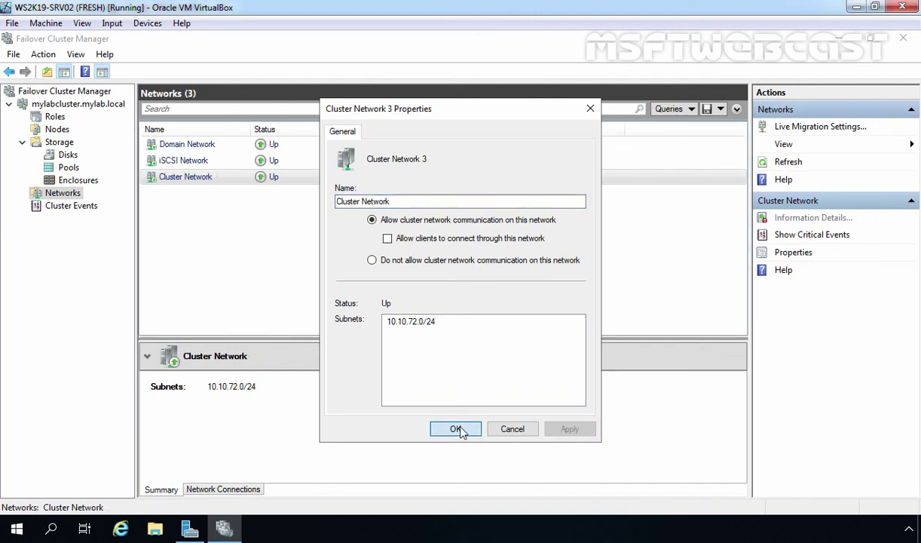
{"action": "left_click", "coordinate": [464, 430]}
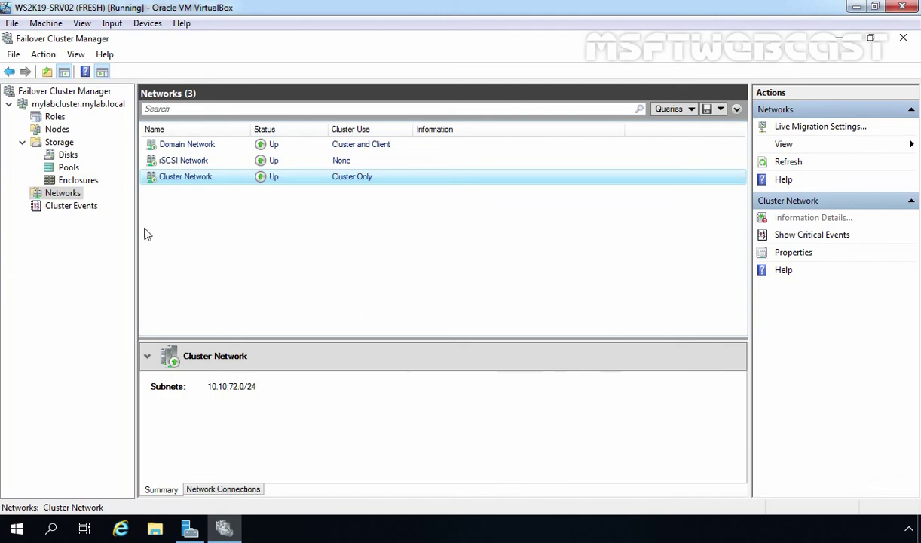
Add the 100 GB Cluster Disk 1 to Cluster Shared Volumes from the Disks list.
{"action": "left_click", "coordinate": [67, 154]}
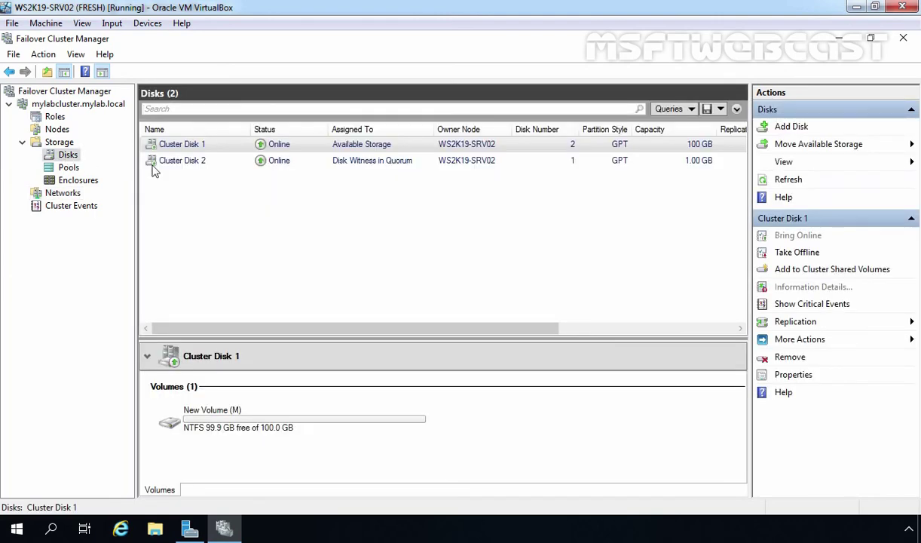
{"action": "left_click", "coordinate": [154, 144]}
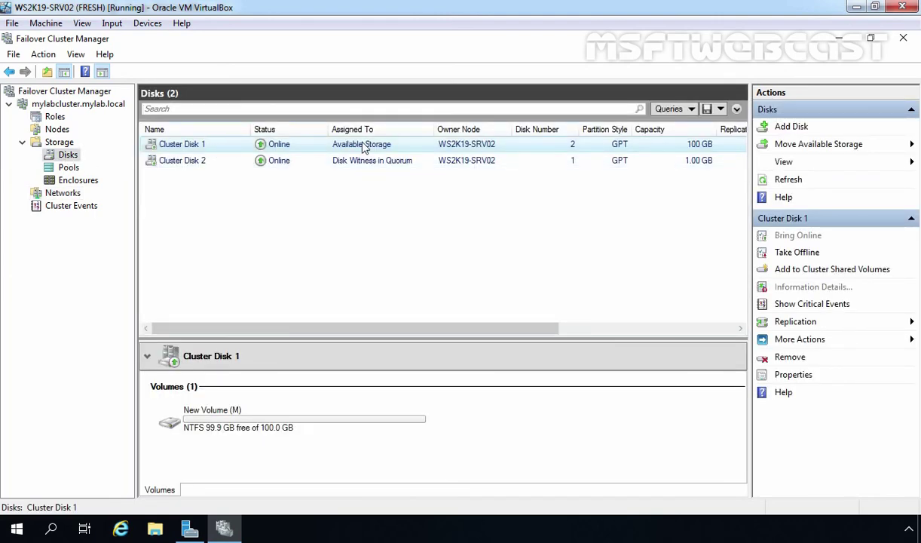
{"action": "right_click", "coordinate": [225, 149]}
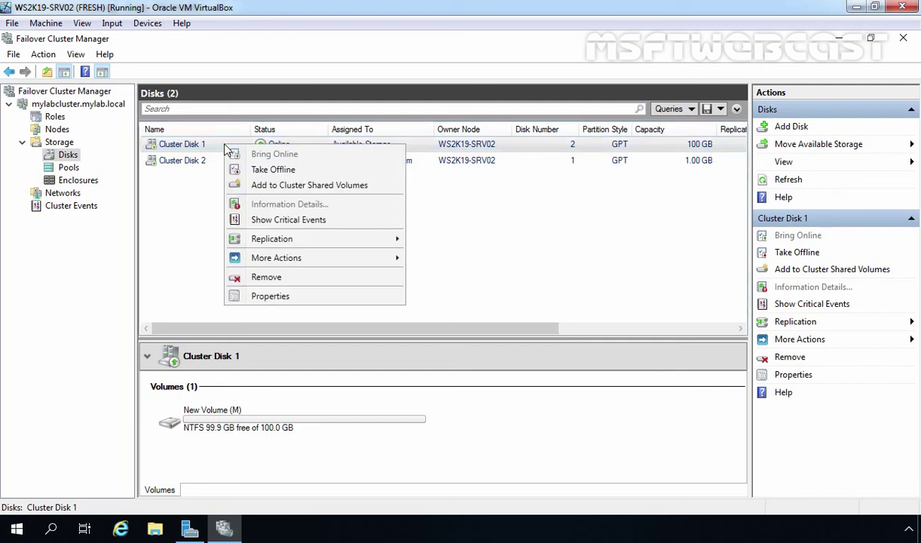
{"action": "left_click", "coordinate": [295, 187]}
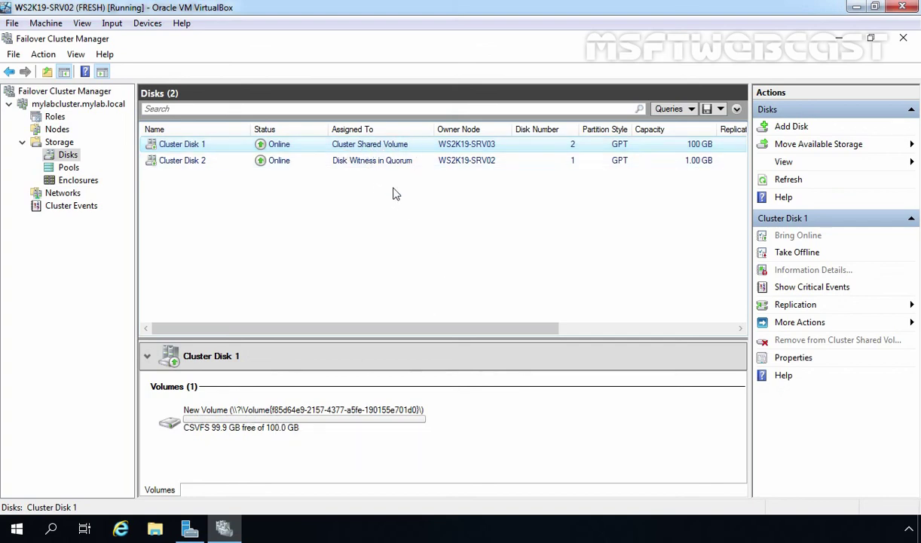
Confirm C:\ClusterStorage contains the Volume1 folder in File Explorer, then minimize the window.
{"action": "left_click", "coordinate": [155, 532]}
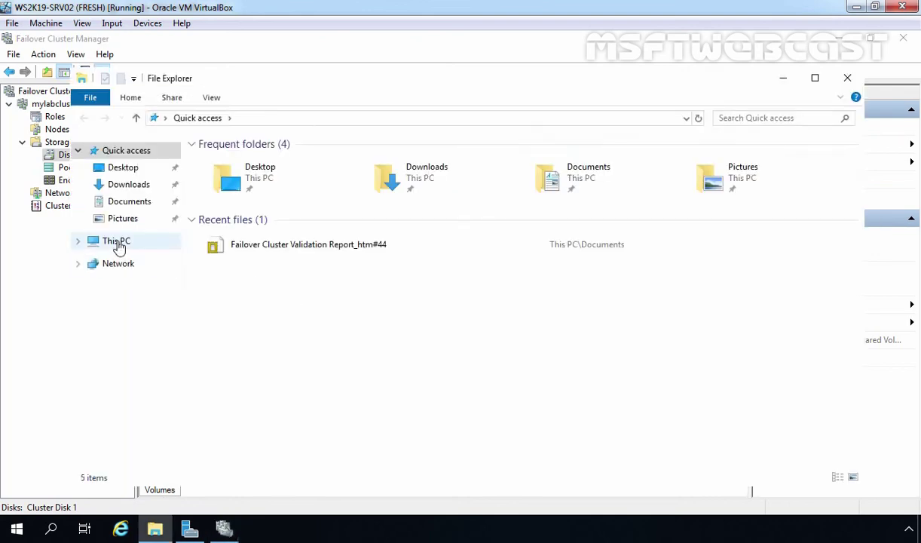
{"action": "left_click", "coordinate": [117, 241]}
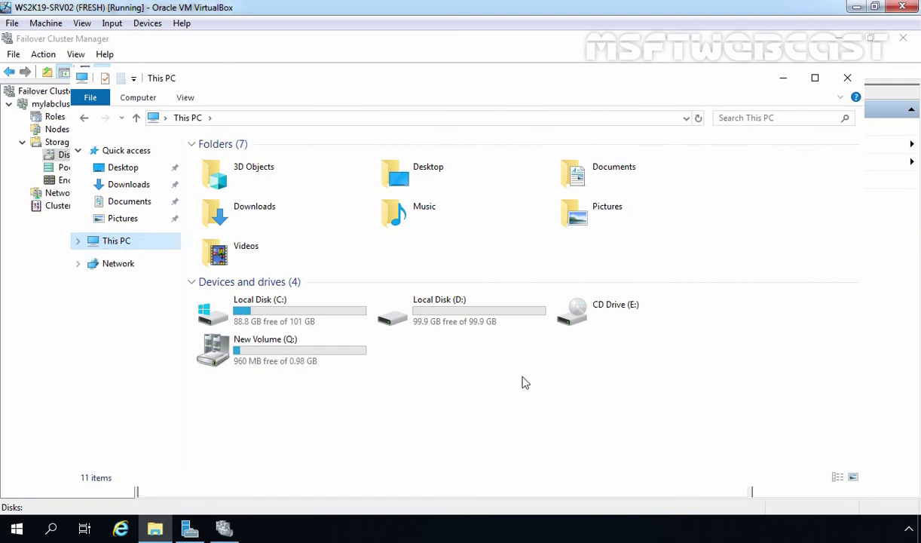
{"action": "double_click", "coordinate": [266, 303]}
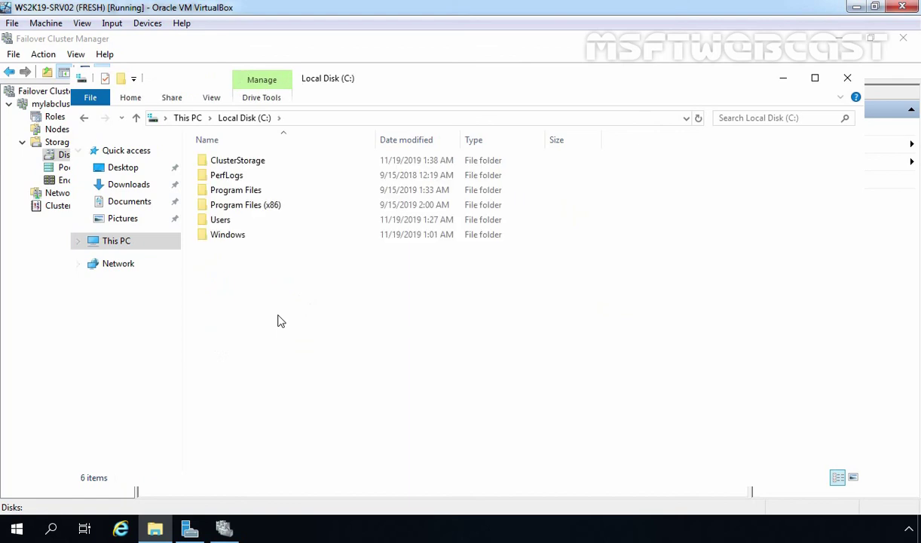
{"action": "double_click", "coordinate": [232, 163]}
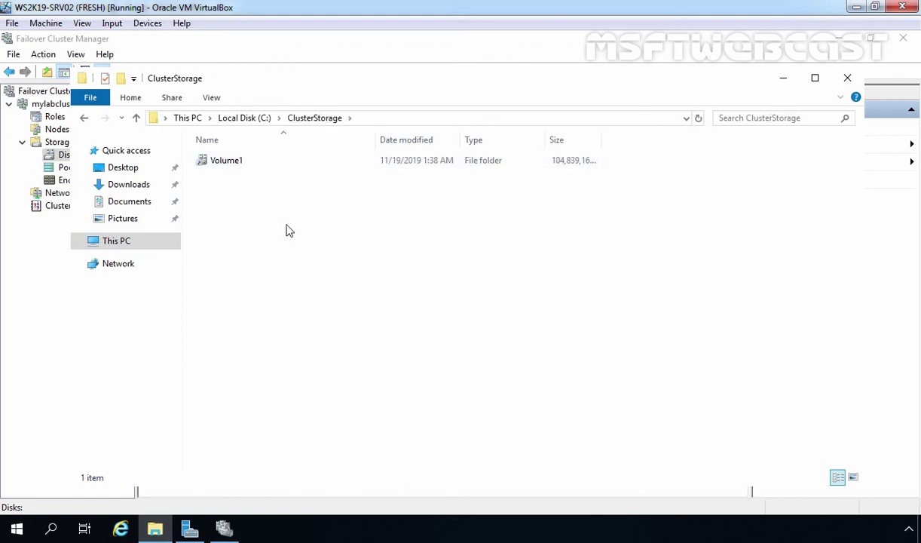
{"action": "left_click_drag", "start_coordinate": [292, 230], "coordinate": [226, 168]}
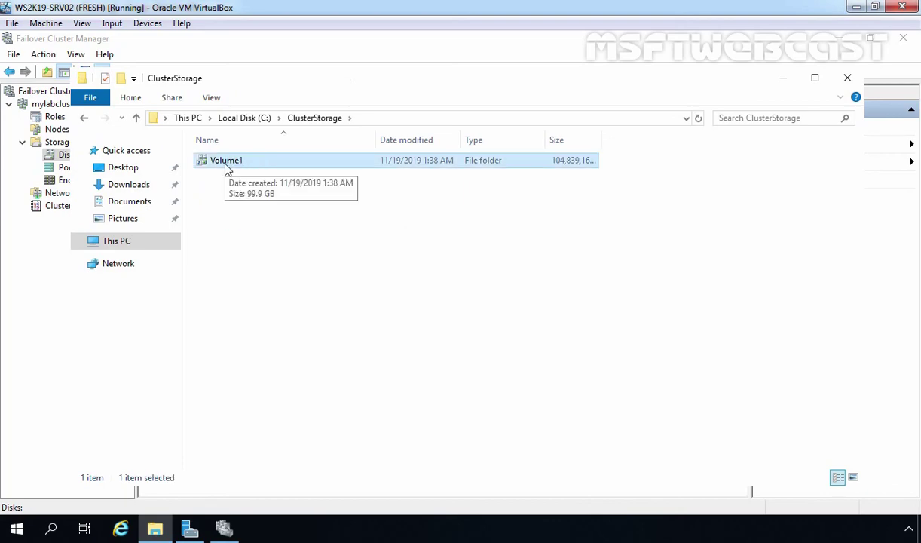
{"action": "left_click", "coordinate": [783, 78]}
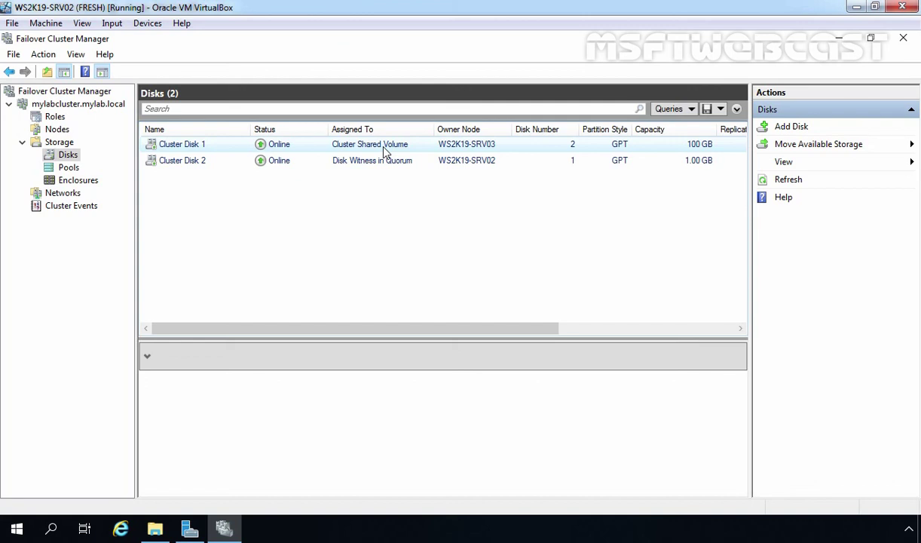
Begin configuring a File Server role under Roles, then cancel the High Availability Wizard.
{"action": "left_click", "coordinate": [51, 118]}
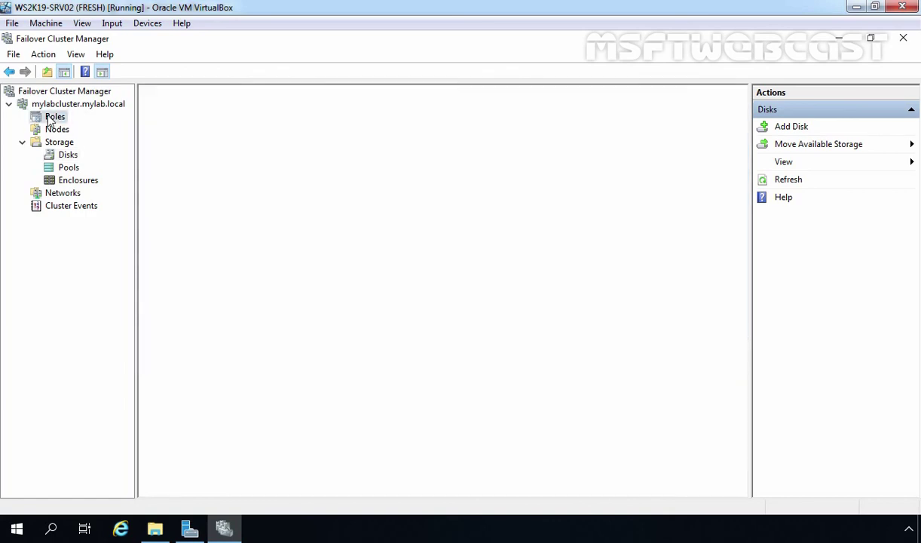
{"action": "right_click", "coordinate": [49, 119]}
{"action": "left_click", "coordinate": [86, 124]}
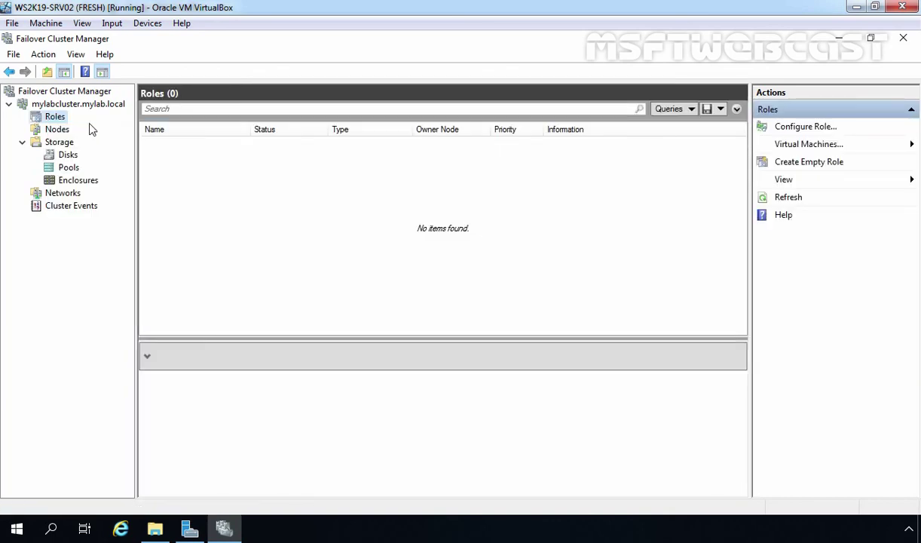
{"action": "left_click", "coordinate": [592, 417]}
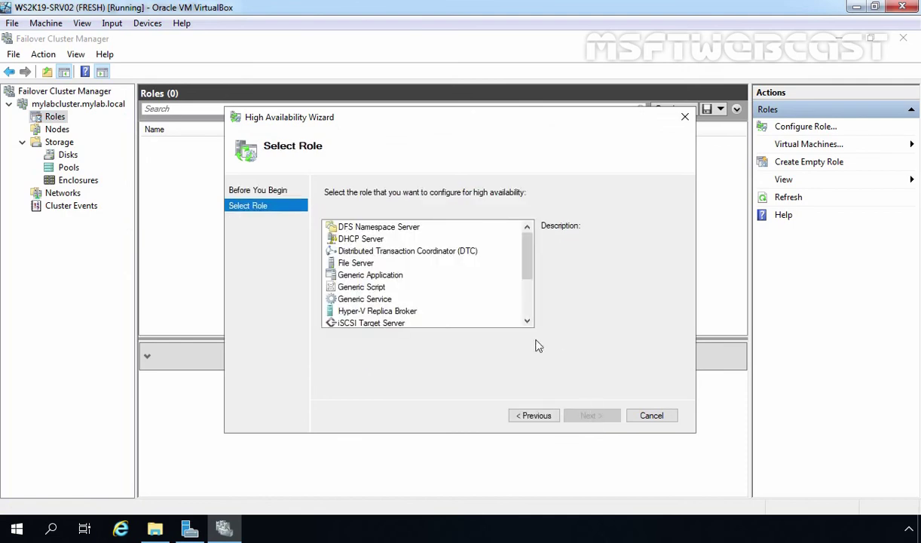
{"action": "left_click", "coordinate": [352, 269]}
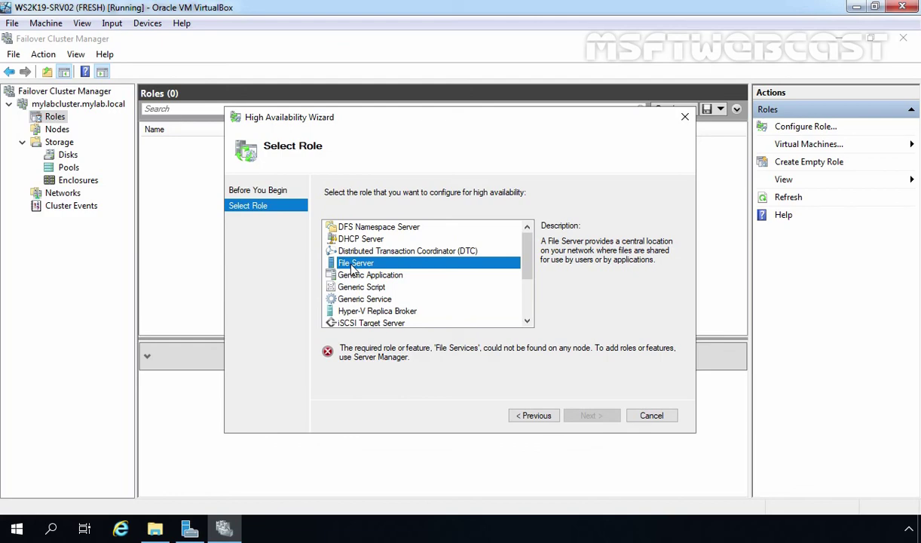
{"action": "key", "text": "Escape"}
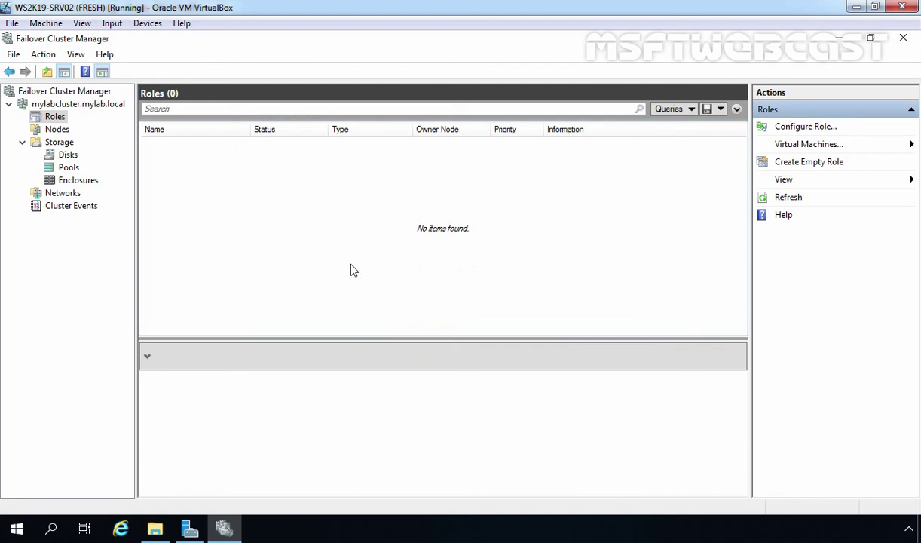